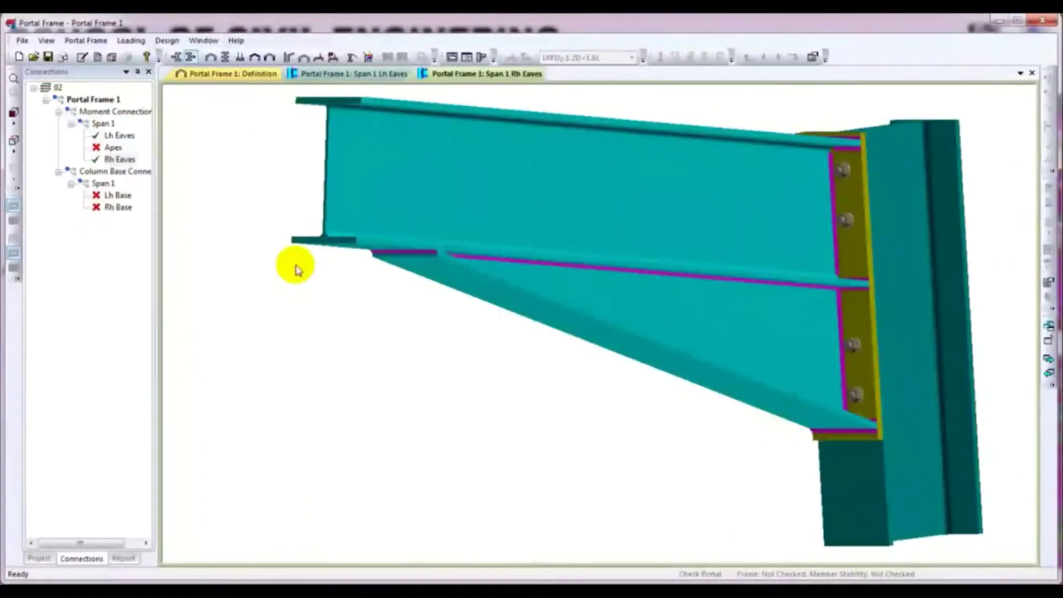
Switch to the Span 1 Lh Eaves connection, run its design check, review the summary and close the results.
click(574, 271)
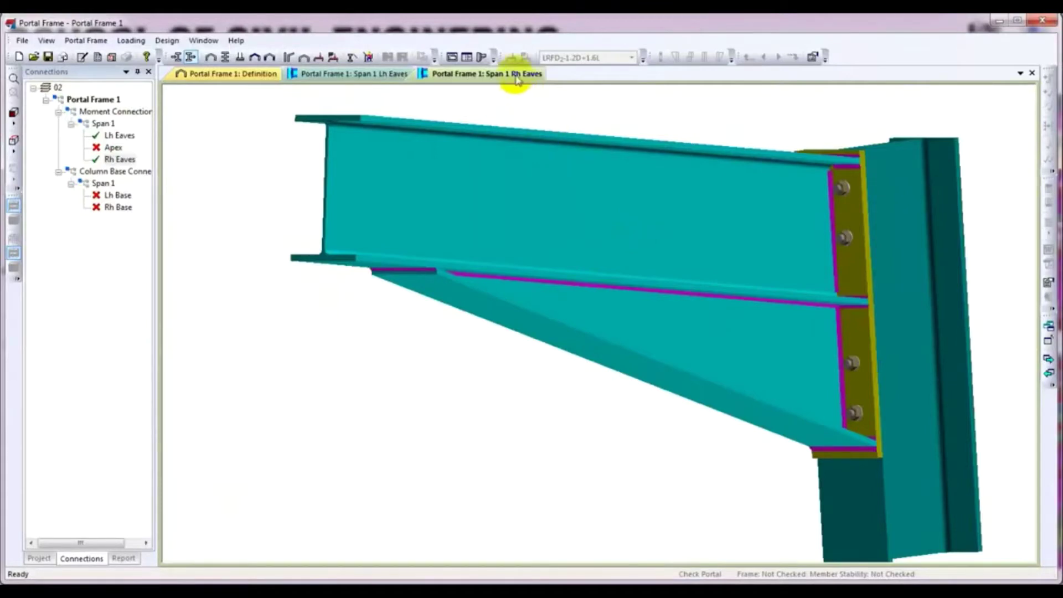
click(355, 73)
mouse_move(620, 384)
mouse_down()
mouse_move(613, 403)
mouse_move(588, 393)
mouse_move(612, 384)
mouse_up()
click(610, 387)
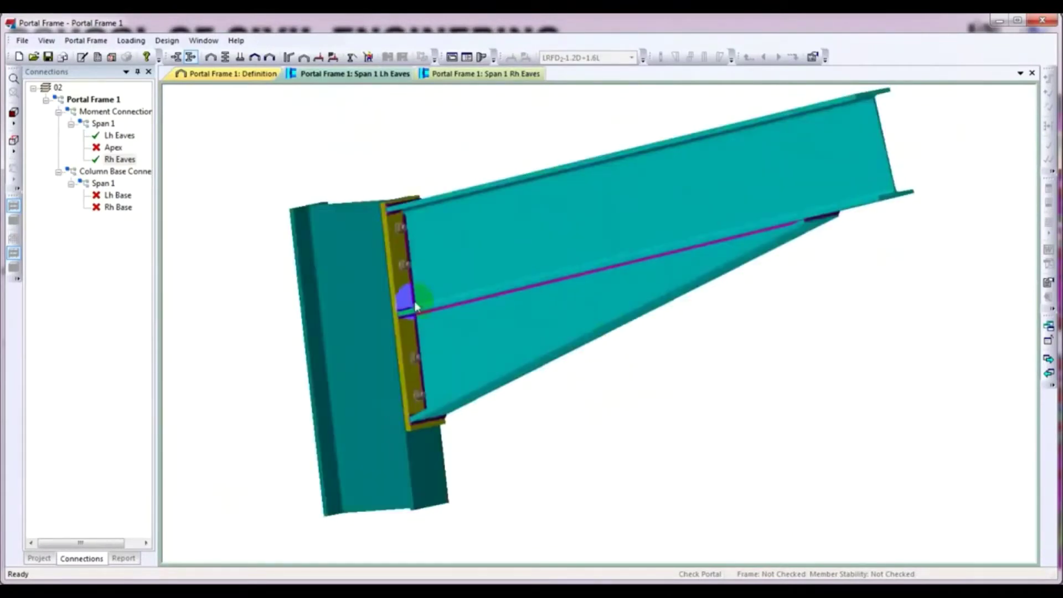
click(416, 256)
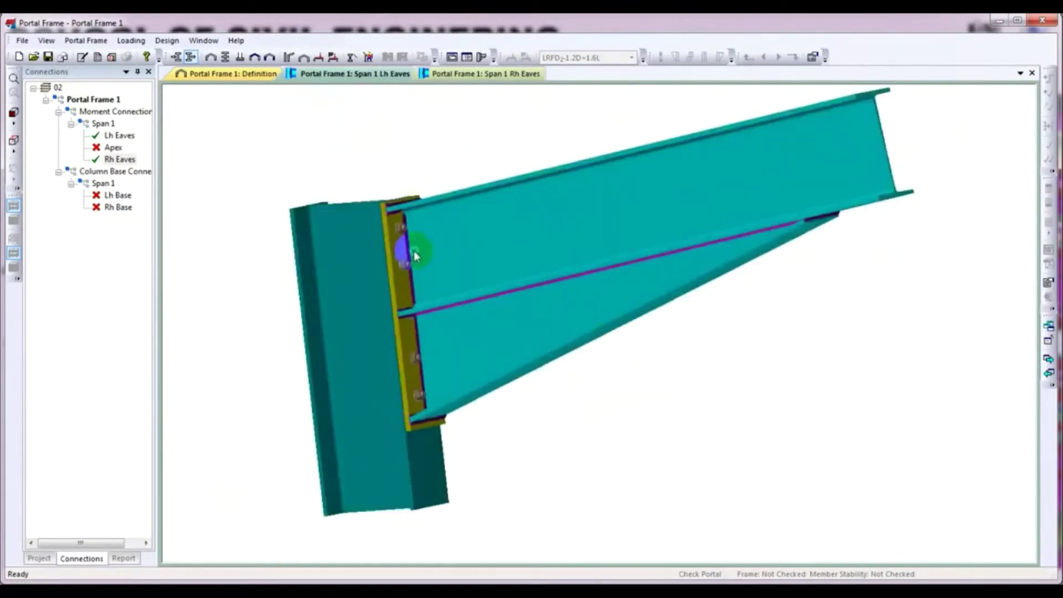
right_click(417, 256)
click(448, 271)
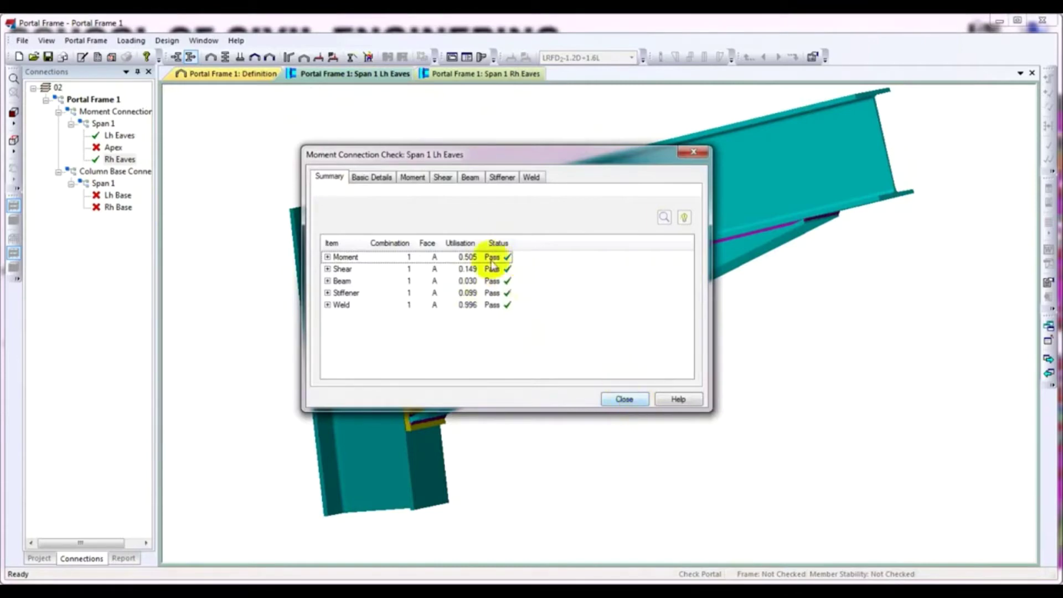
click(617, 399)
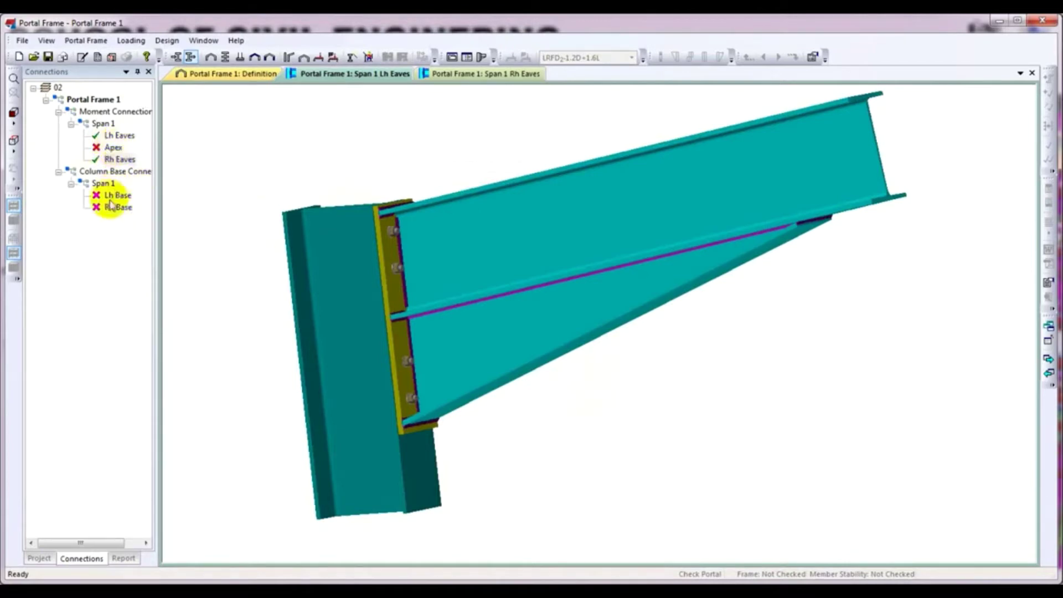
Close the Span 1 Lh Eaves and Rh Eaves connection views.
drag(456, 264, 452, 263)
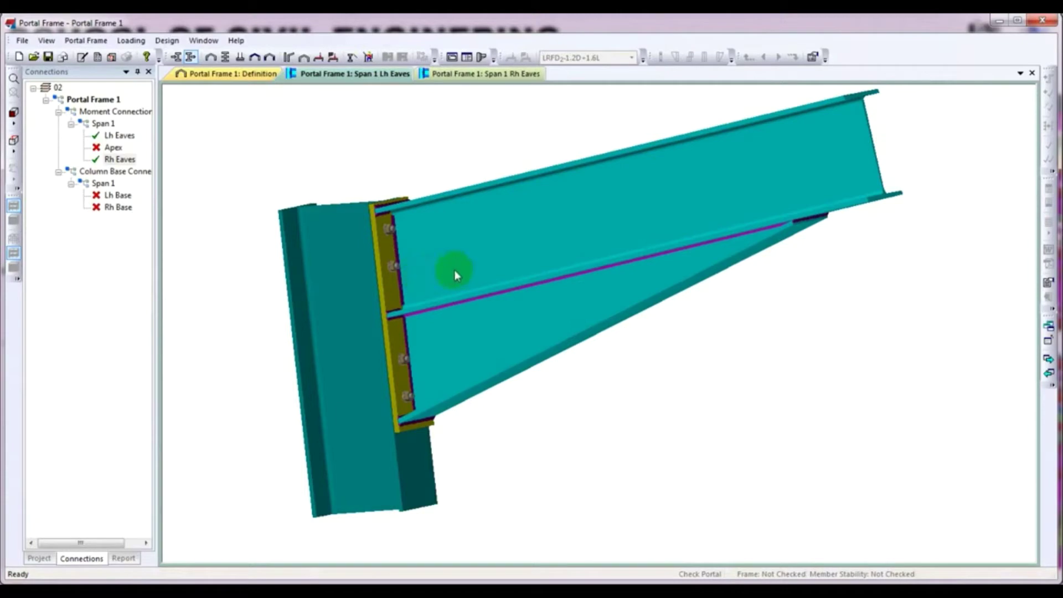
middle_drag(453, 271, 449, 271)
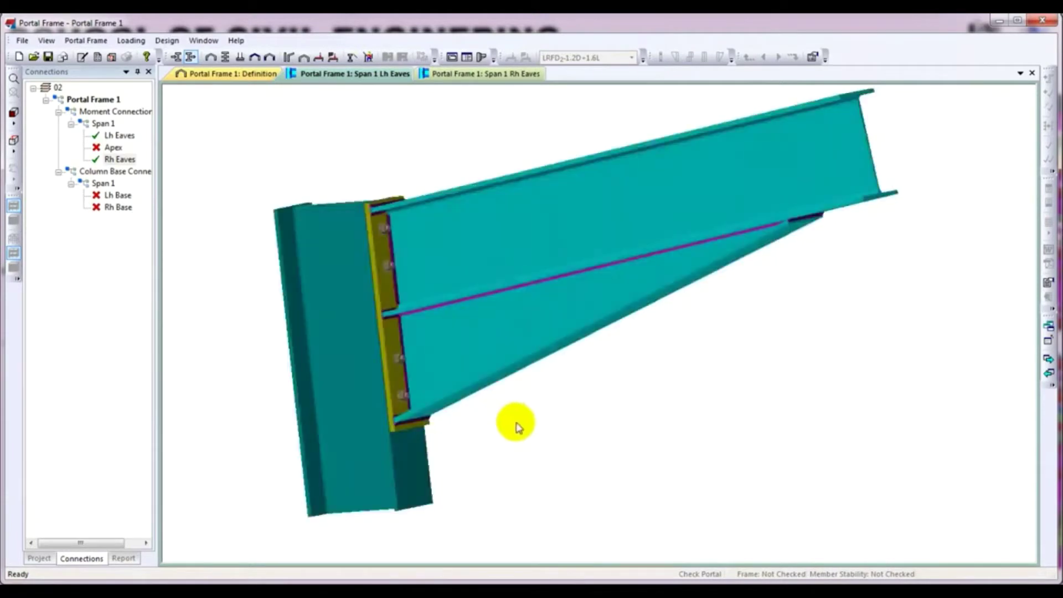
right_click(401, 74)
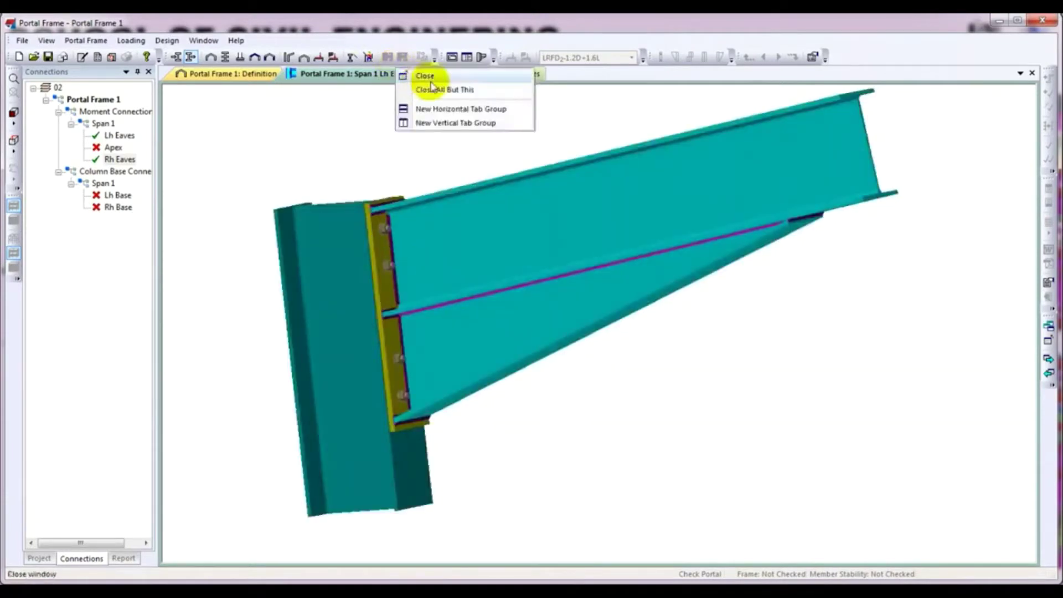
click(397, 82)
right_click(396, 78)
click(403, 83)
Open the 3D view of the Span 1 Apex connection and inspect it from several angles.
click(113, 149)
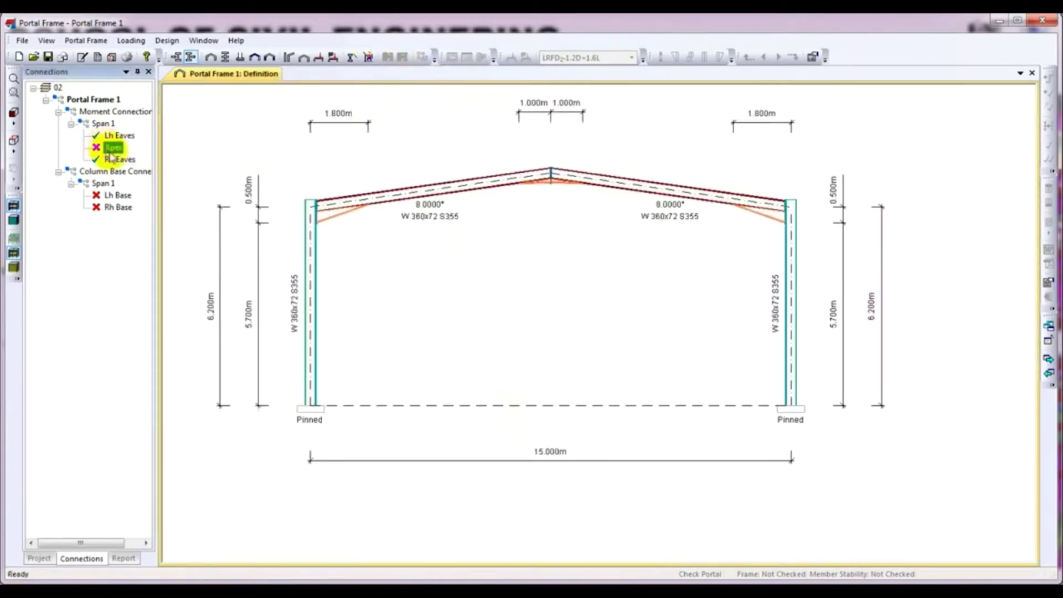
right_click(110, 148)
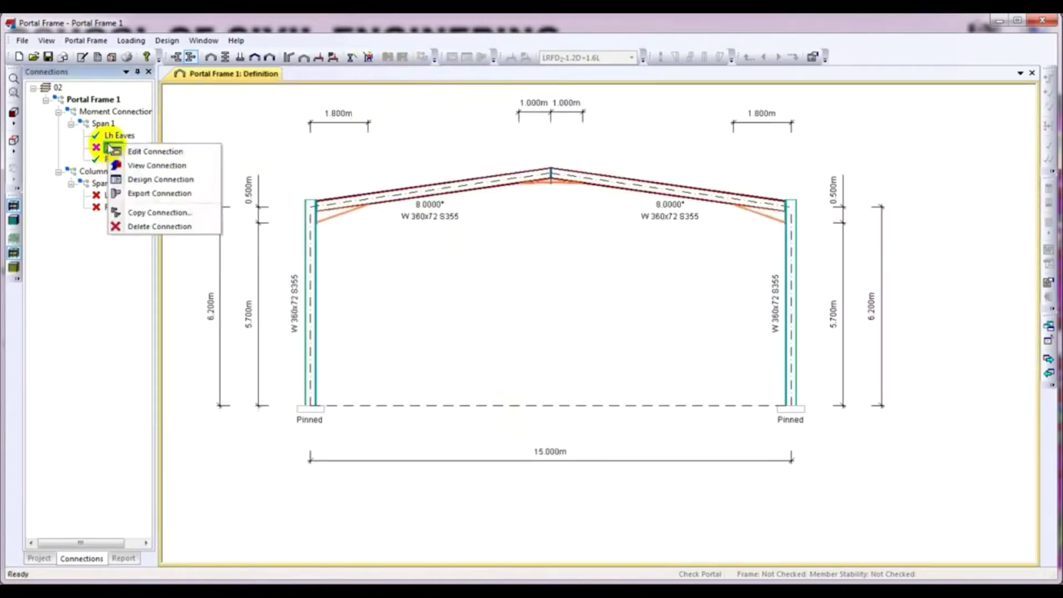
click(174, 166)
middle_drag(829, 225, 724, 138)
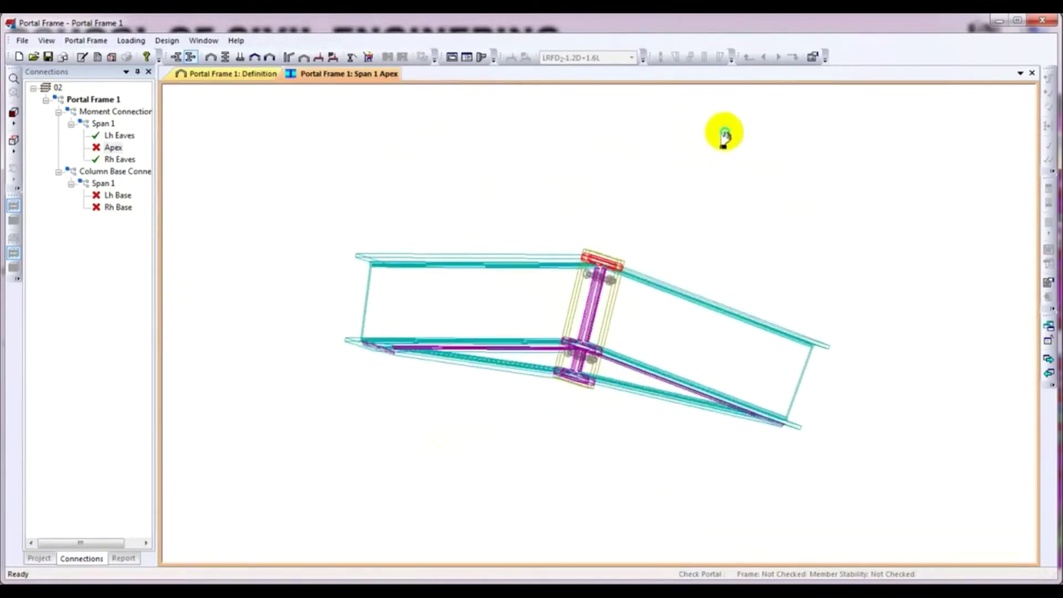
click(520, 346)
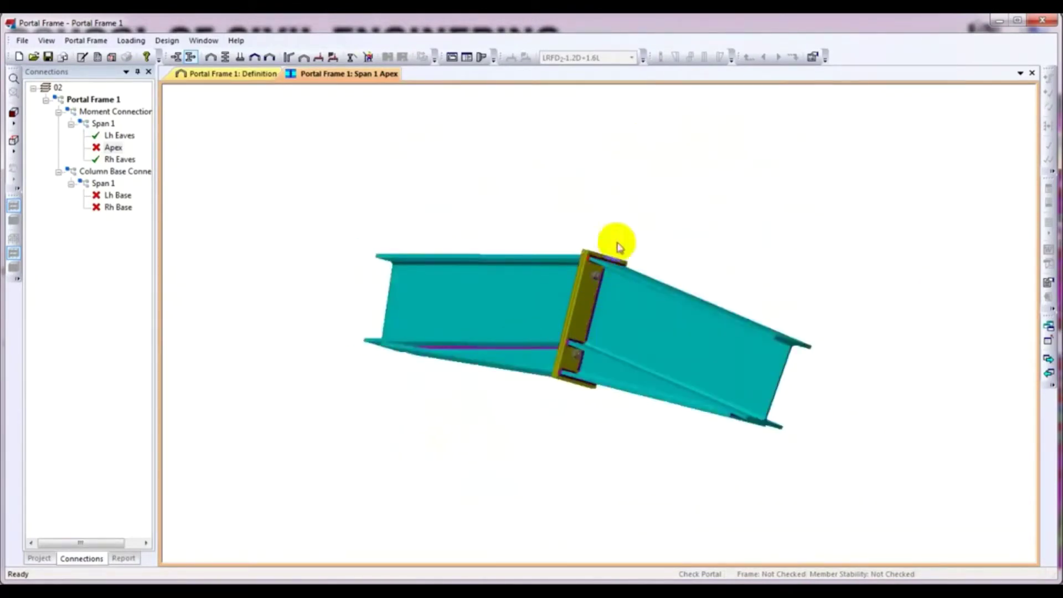
mouse_move(644, 237)
middle_down()
mouse_move(617, 239)
mouse_move(607, 225)
mouse_move(673, 239)
mouse_move(543, 225)
mouse_move(673, 261)
mouse_move(679, 228)
mouse_move(403, 266)
mouse_move(355, 288)
mouse_move(546, 482)
mouse_move(513, 382)
mouse_move(387, 424)
mouse_move(432, 411)
middle_up()
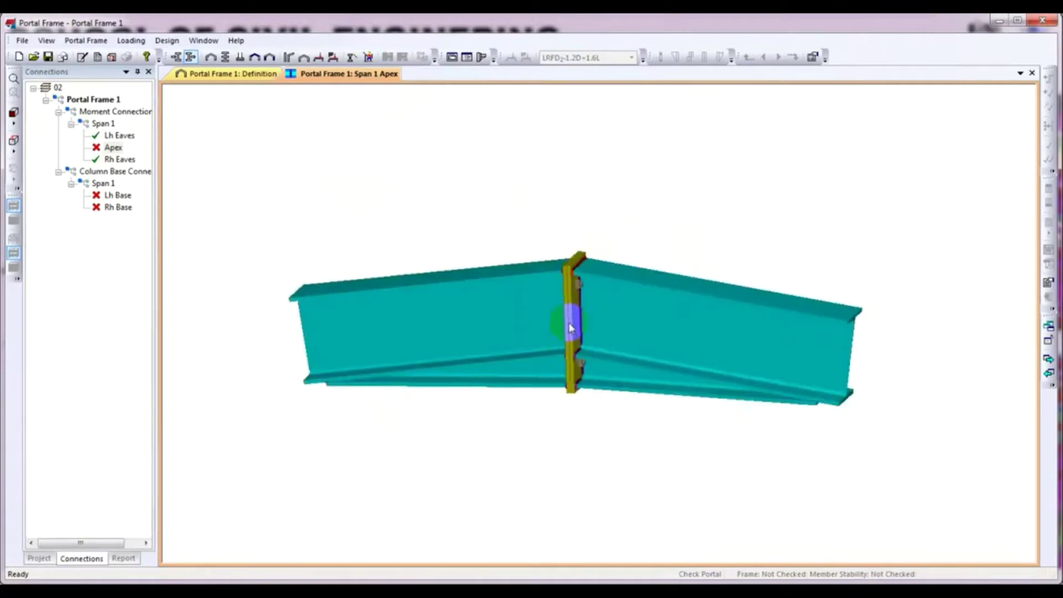
Run the design check on the Span 1 Apex connection, review the summary and close the results.
right_click(439, 209)
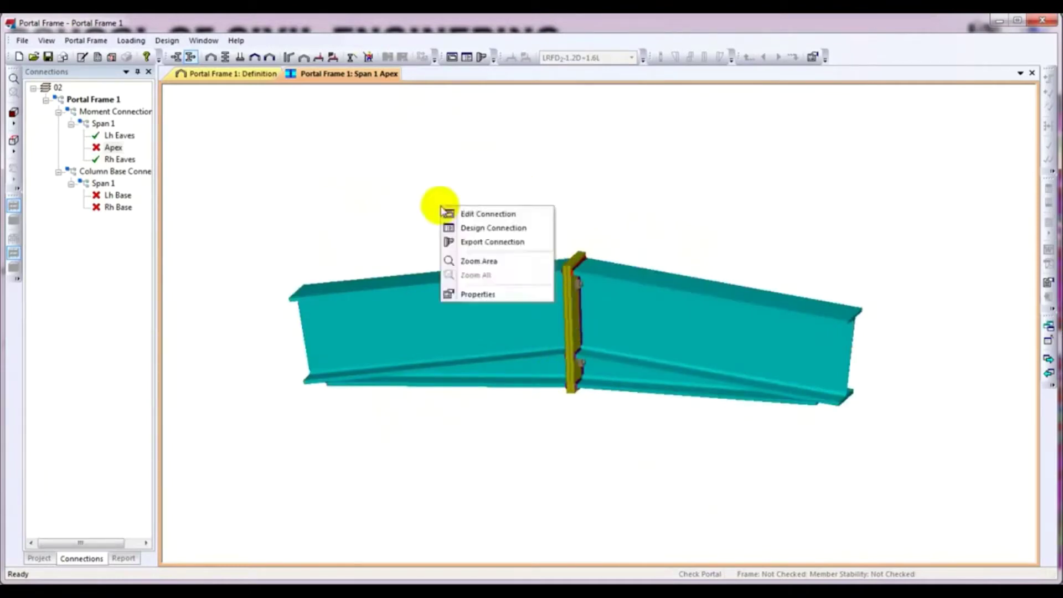
click(450, 184)
right_click(449, 181)
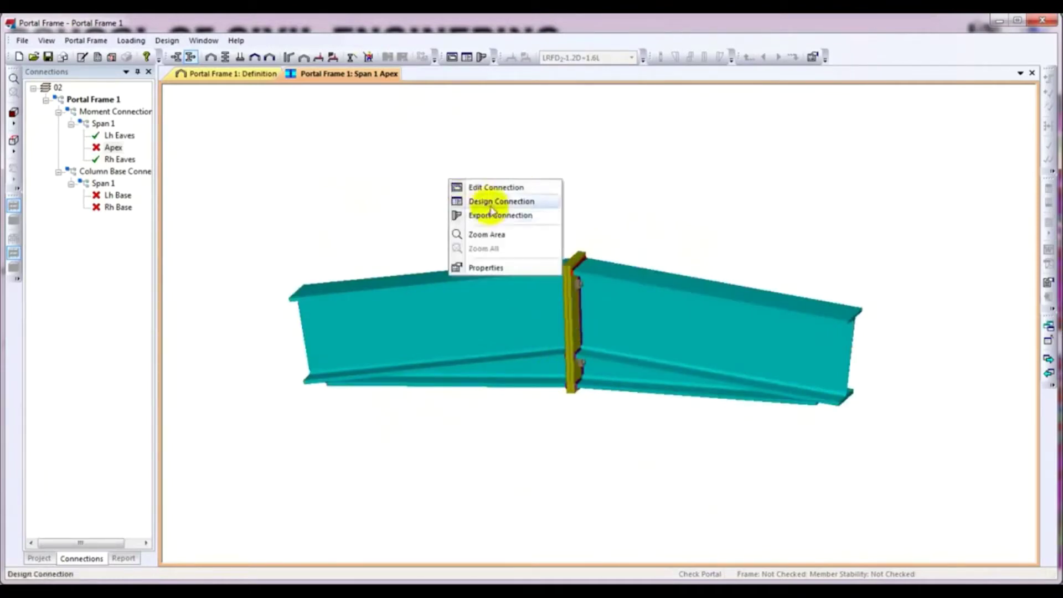
click(491, 210)
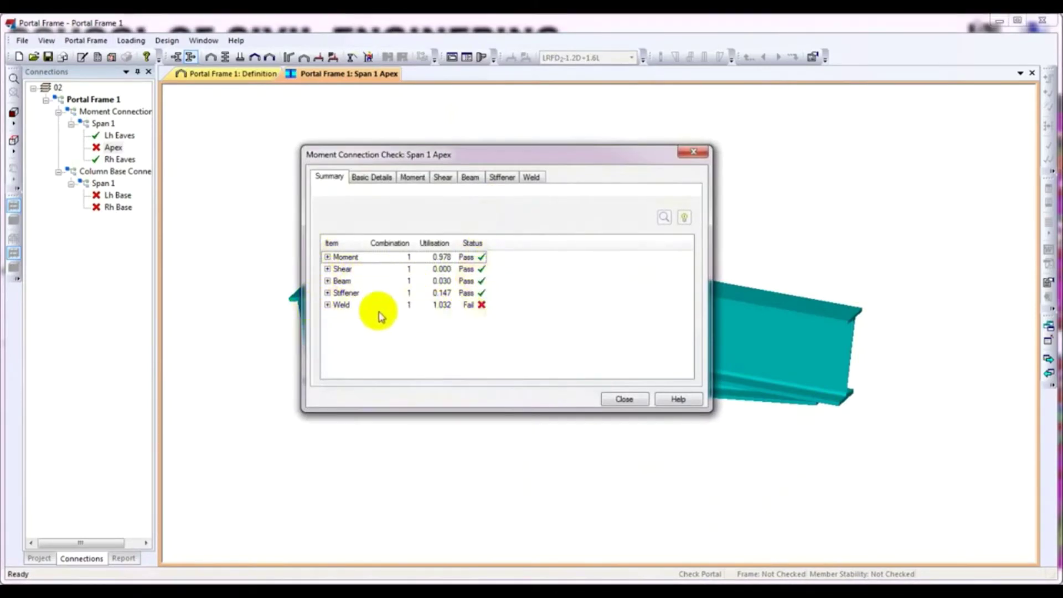
click(624, 397)
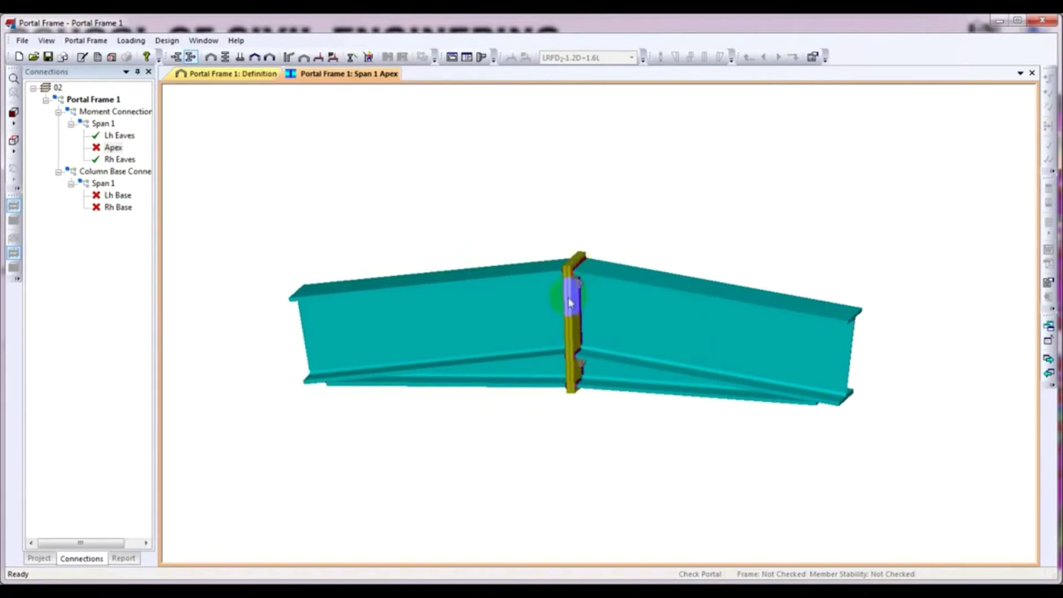
Open the Span 1 Apex connection for editing and review its beam, haunch and endplate settings.
right_click(443, 180)
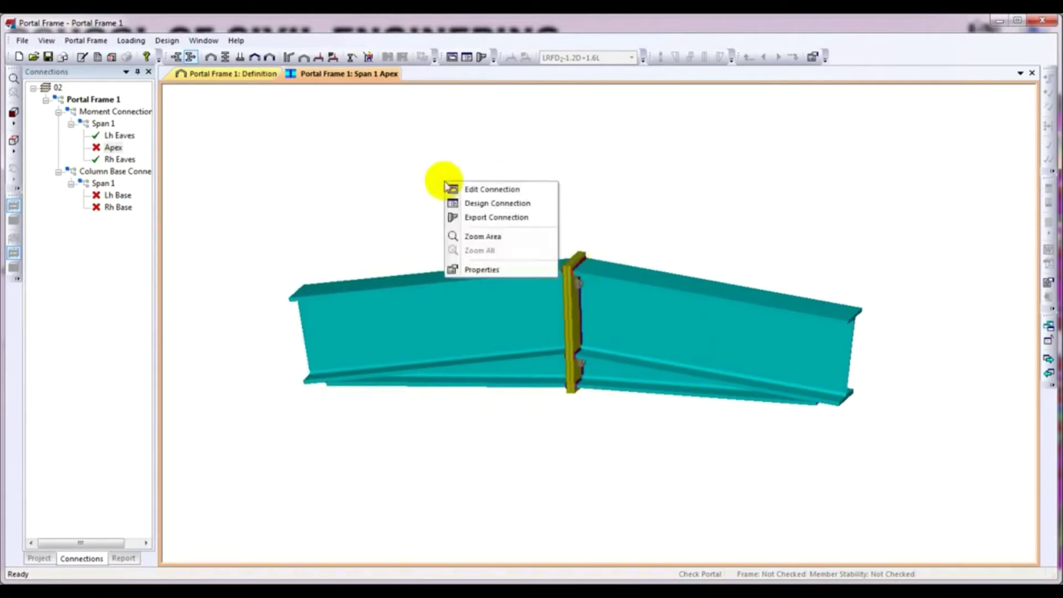
click(472, 190)
drag(537, 109, 570, 166)
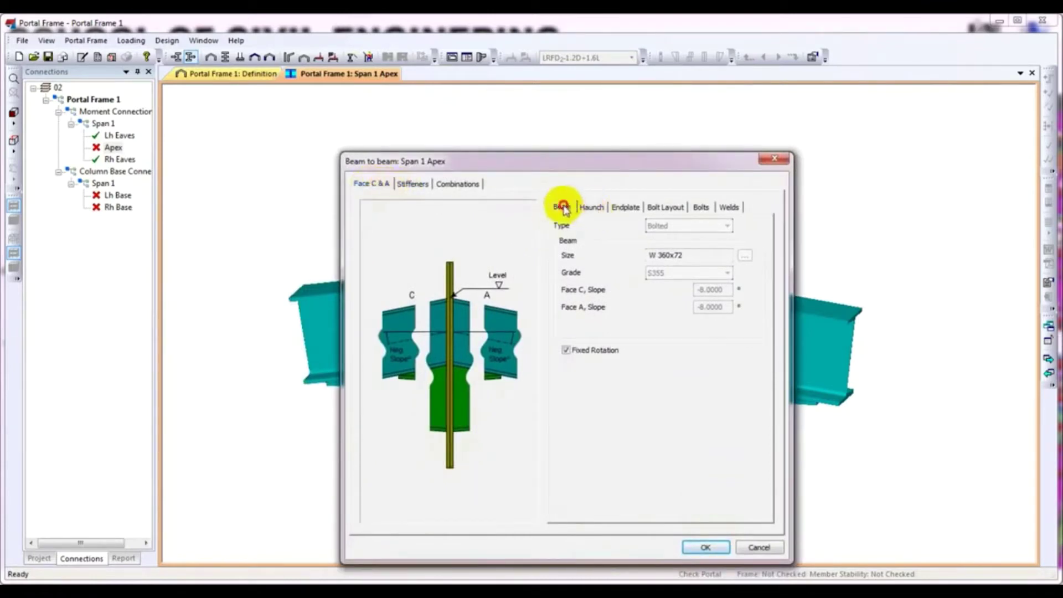
click(585, 210)
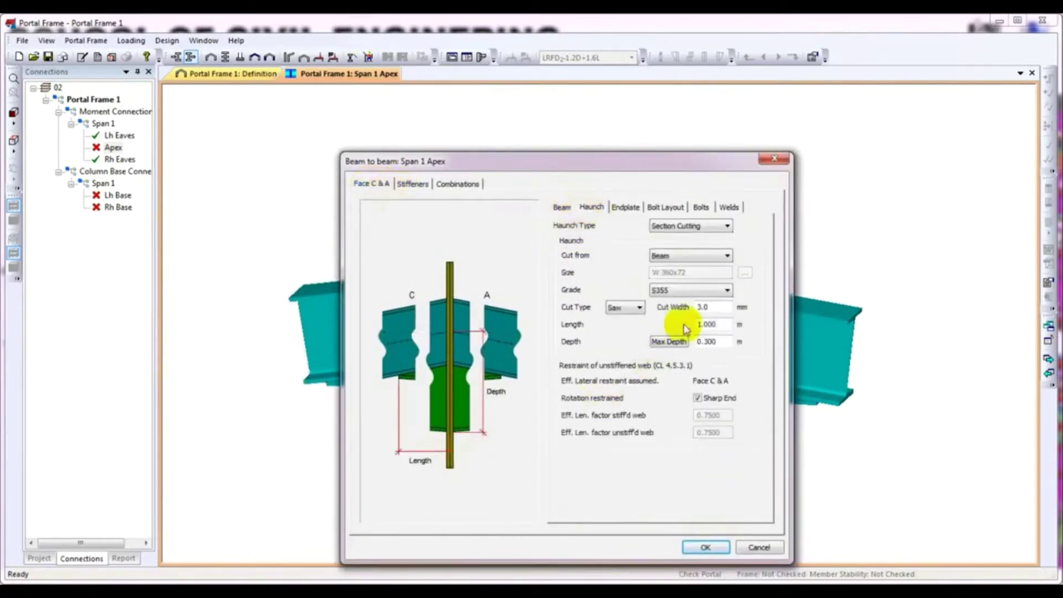
click(637, 212)
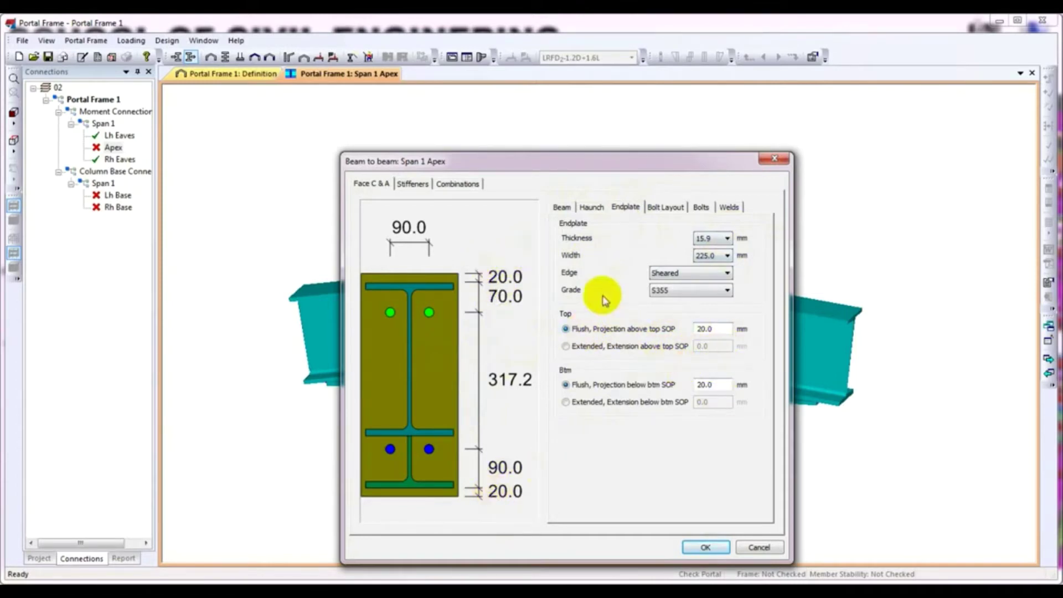
In the apex bolt layout, set the top zone to 2 rows with a pitch of 120 mm.
click(664, 208)
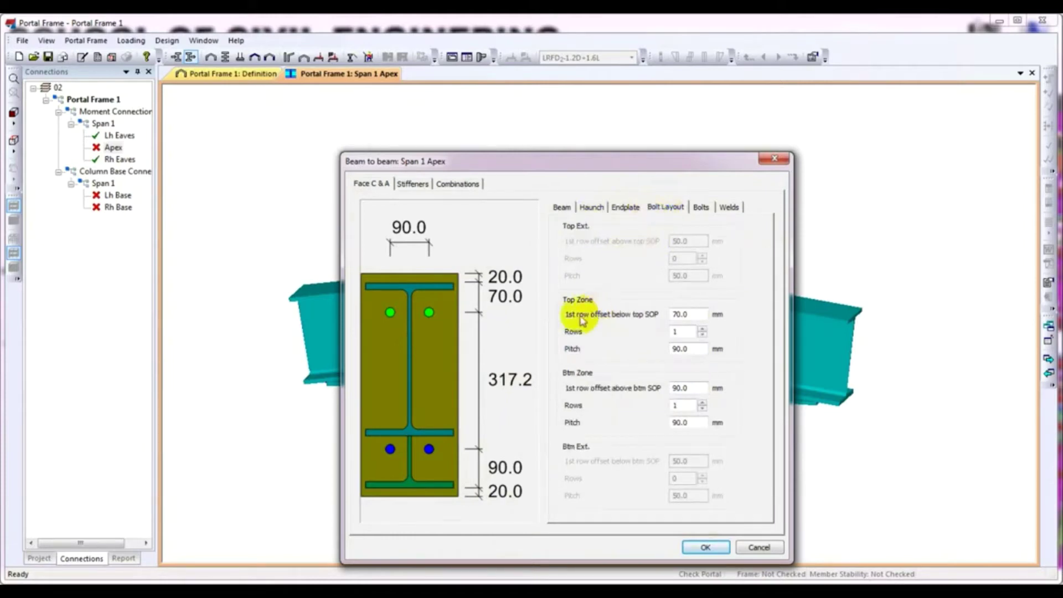
click(430, 313)
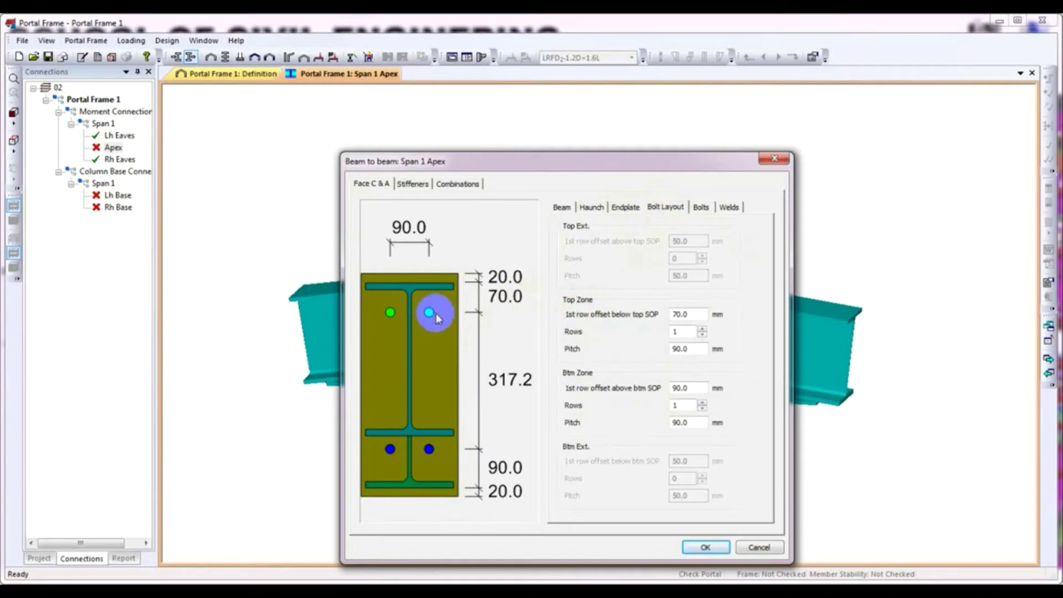
click(420, 311)
click(461, 313)
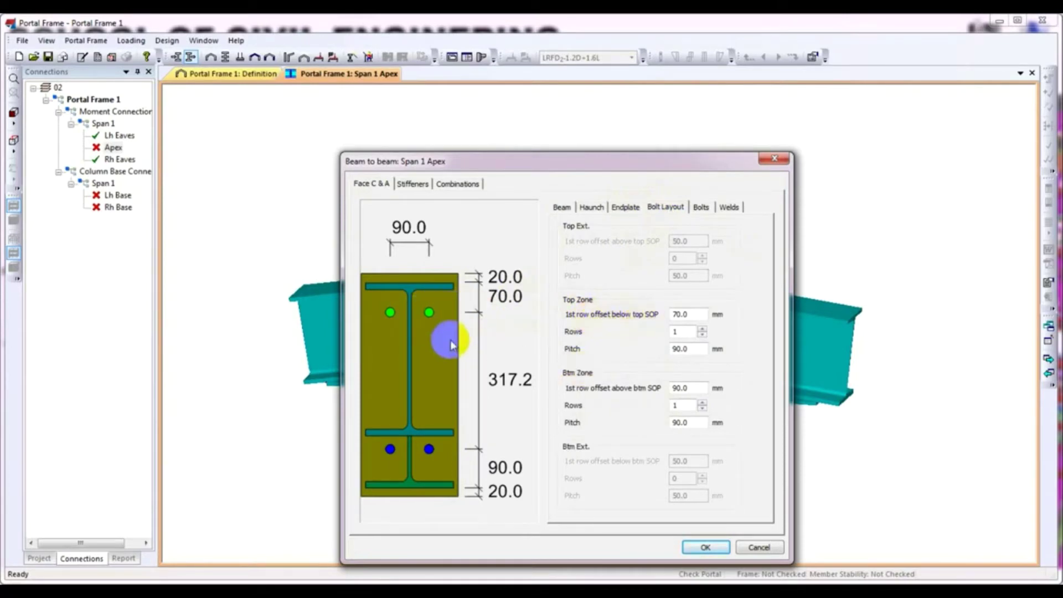
click(701, 330)
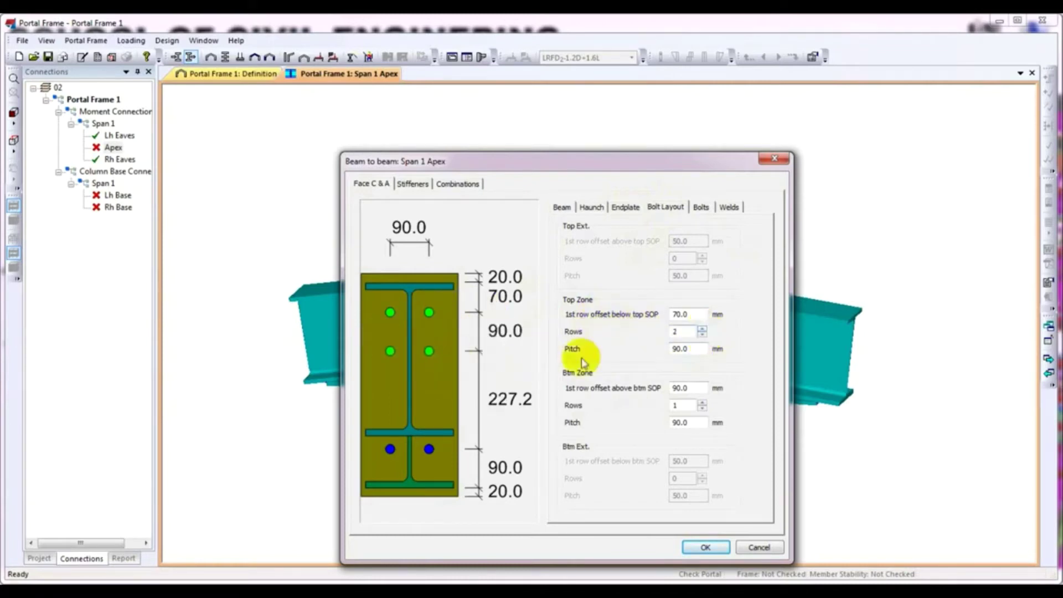
drag(686, 348, 655, 348)
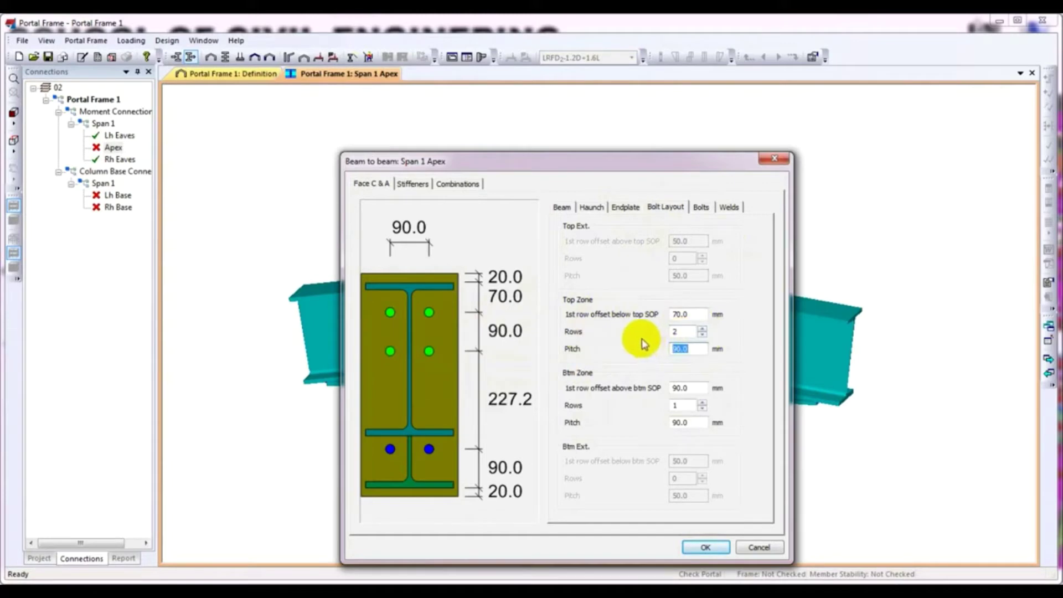
text(120)
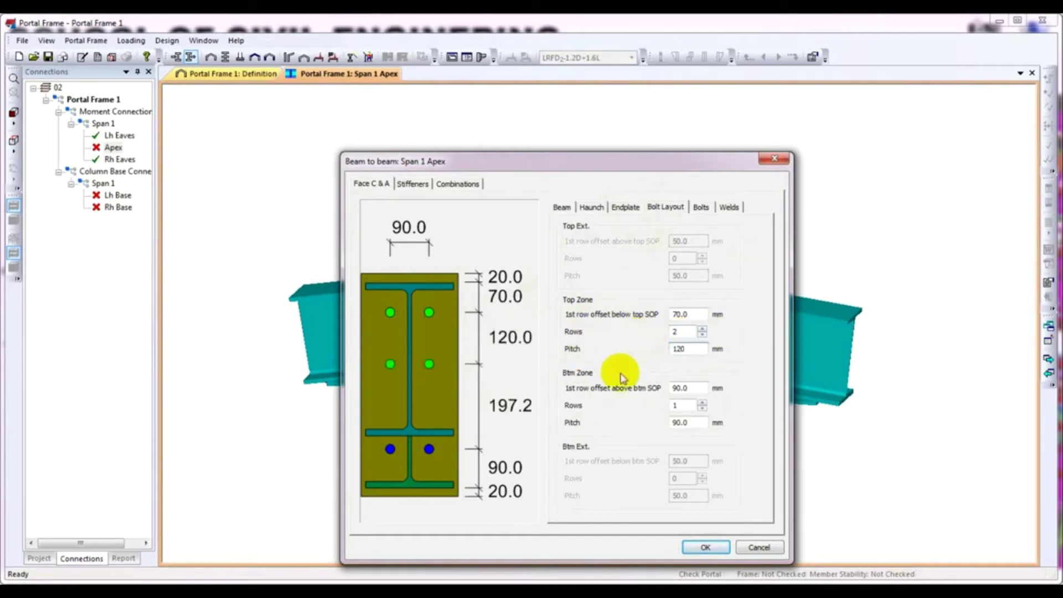
Set the top zone's first bolt row offset below the top SOP to 120 mm.
click(429, 311)
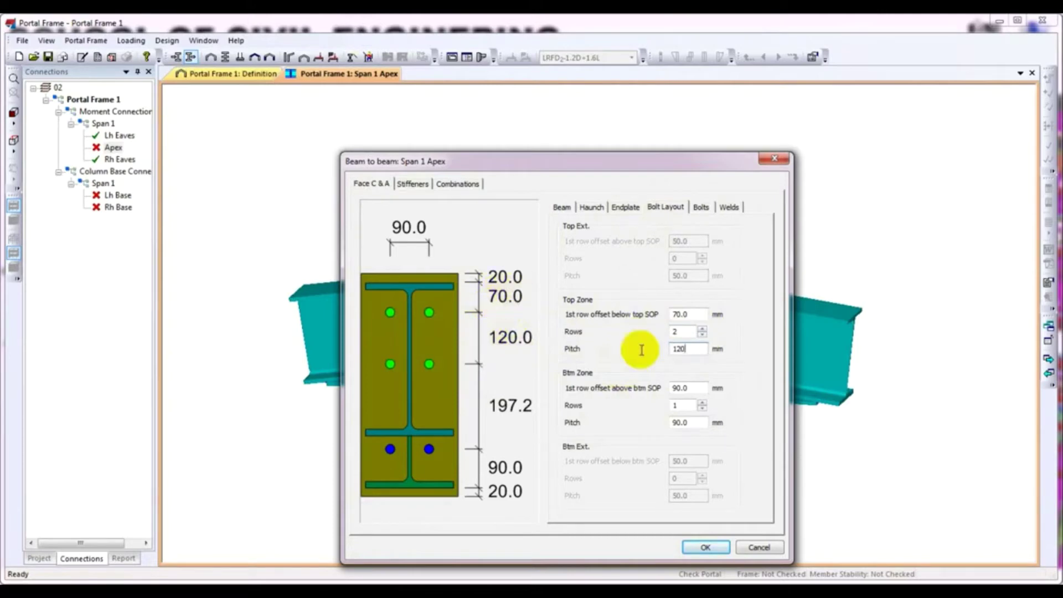
double_click(686, 314)
text(12)
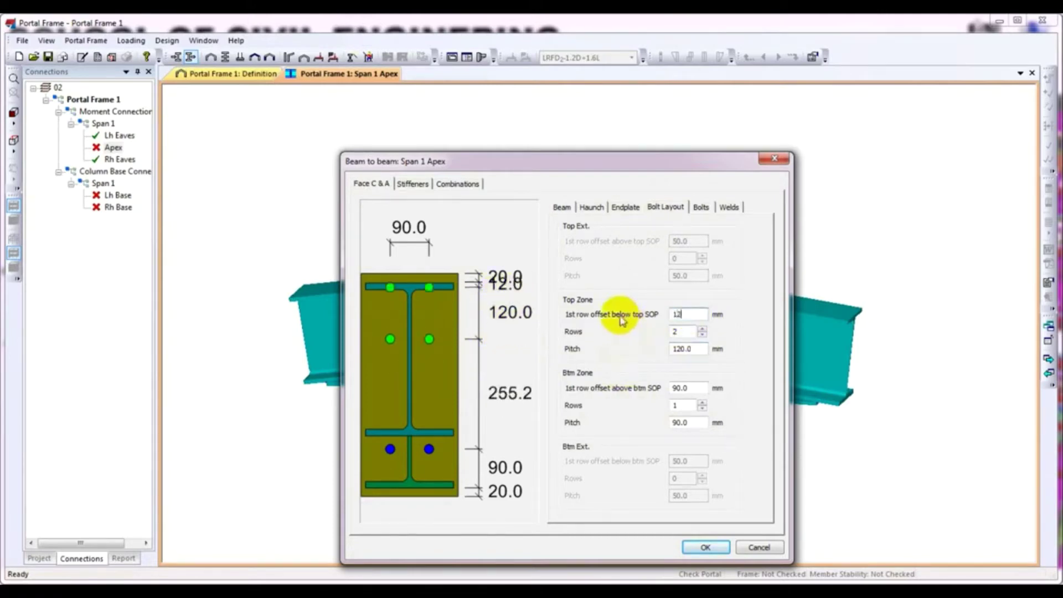
text(0)
click(578, 287)
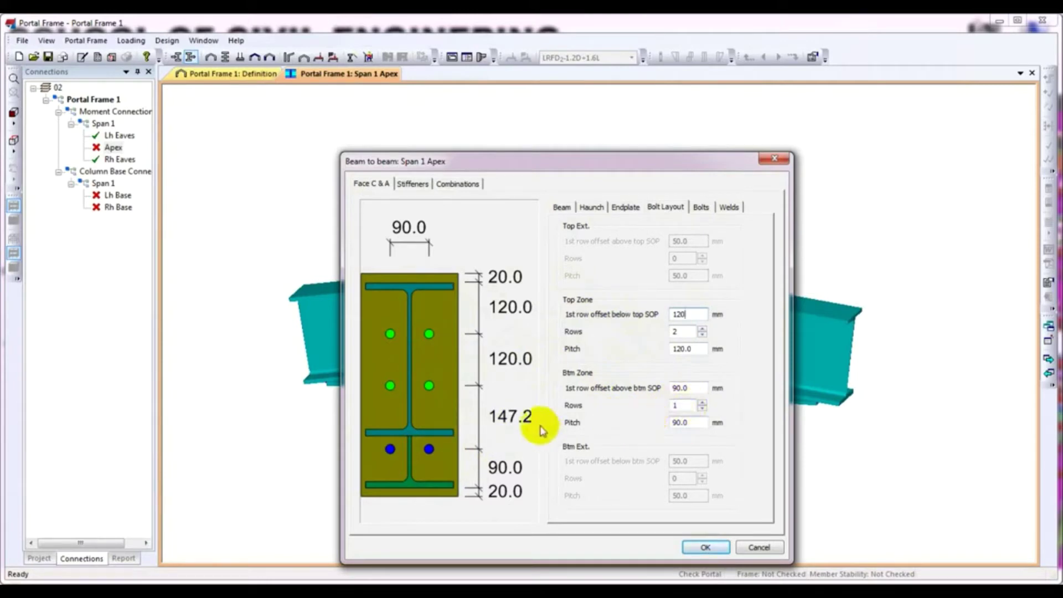
Set the bottom zone of the apex bolt layout to 2 rows with a pitch of 80 mm.
double_click(678, 423)
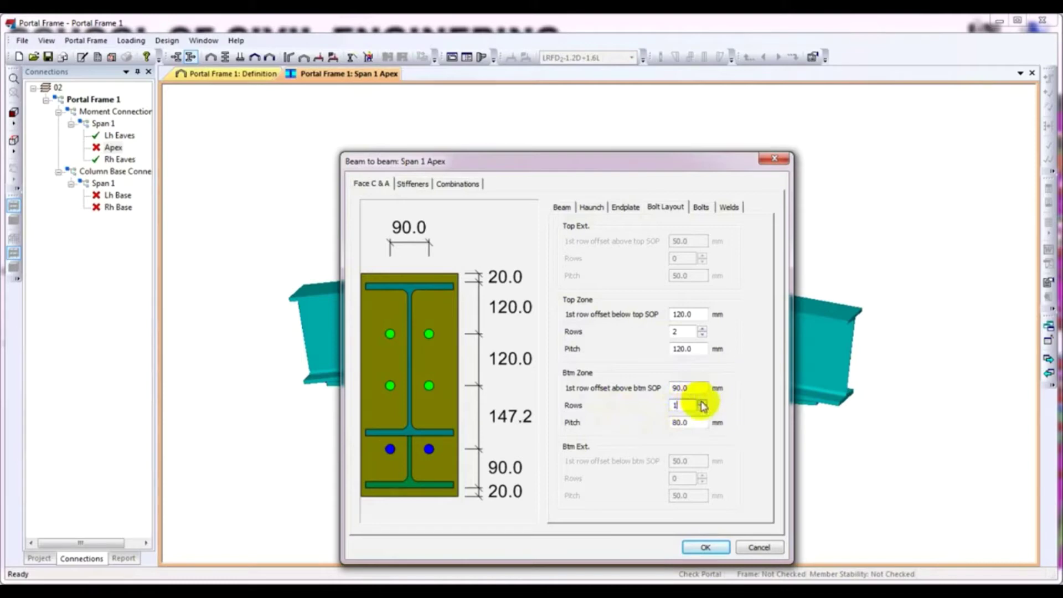
click(701, 401)
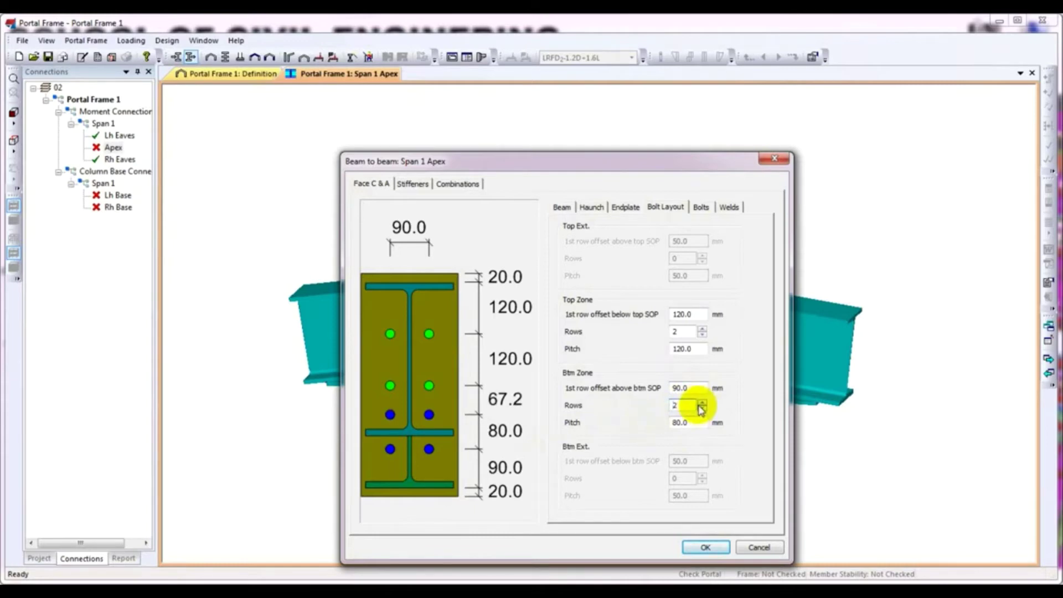
click(701, 401)
click(650, 383)
key(Tab)
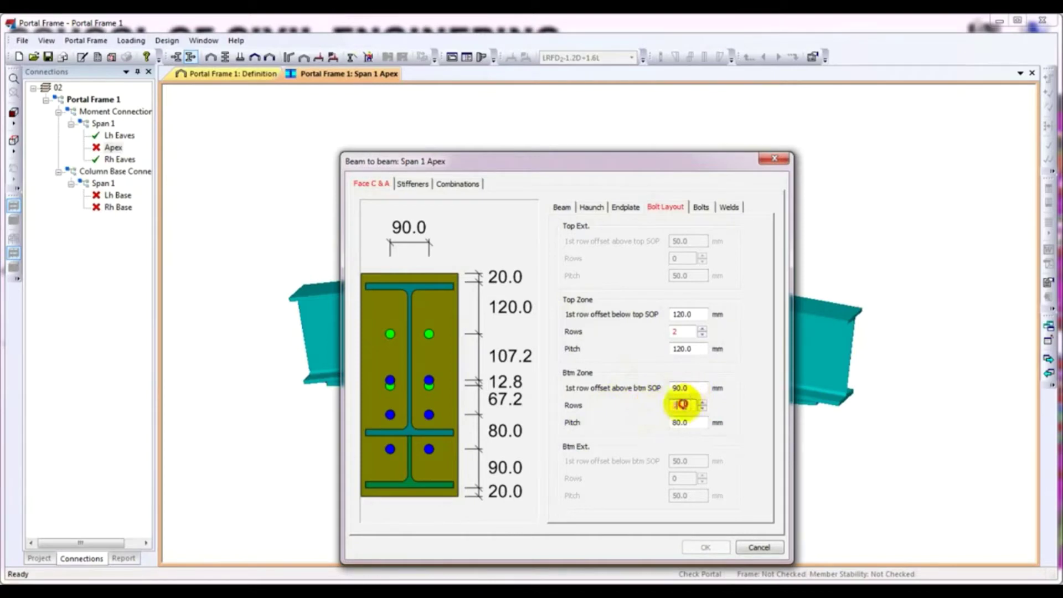
text(2)
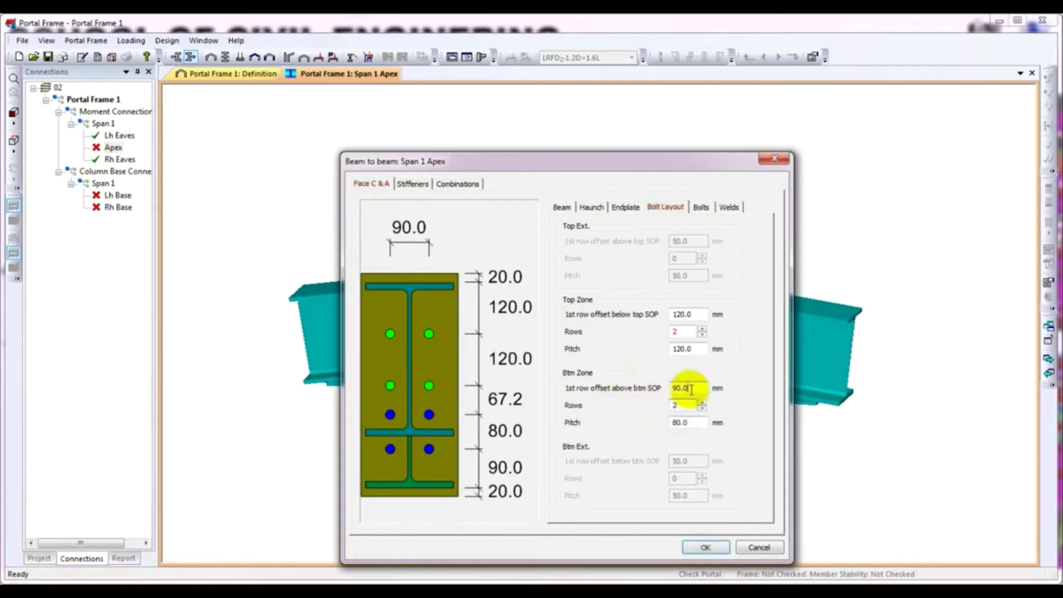
Try first bolt row offsets of 50 mm and 20 mm above the bottom SOP in the bottom zone.
drag(700, 387, 642, 386)
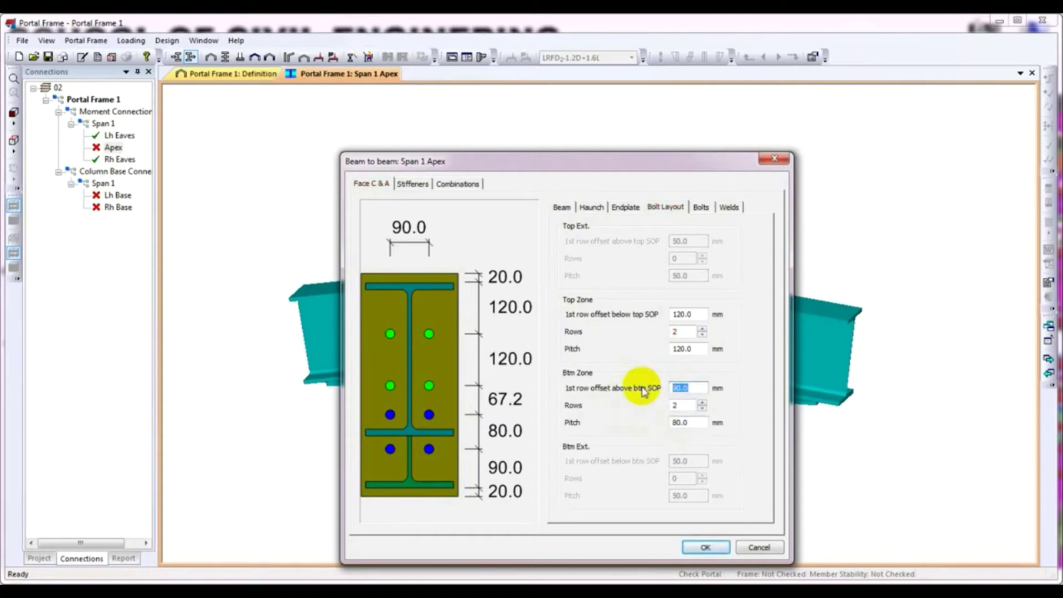
text(50)
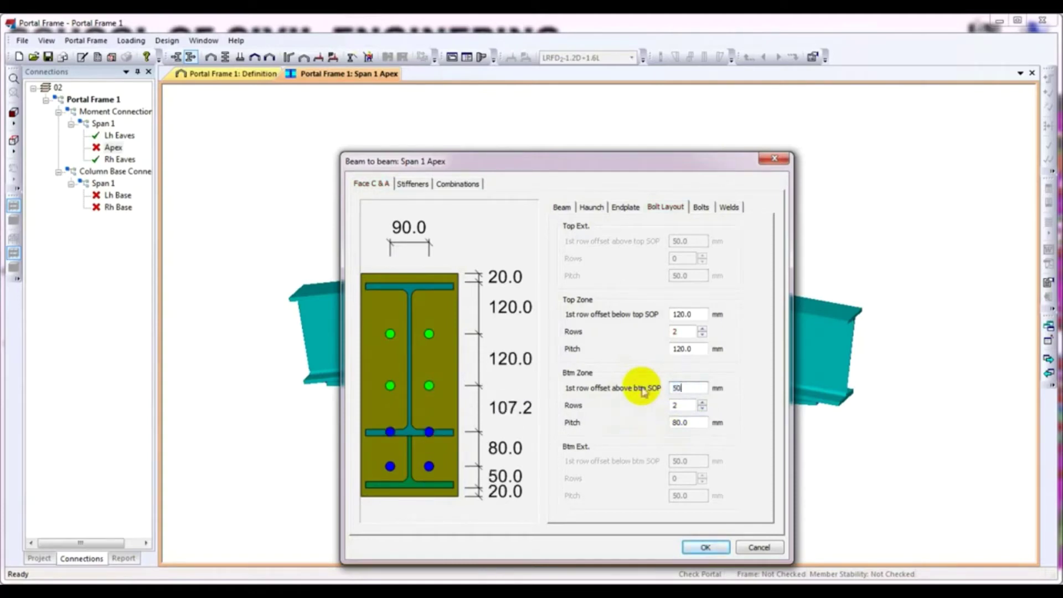
text(00)
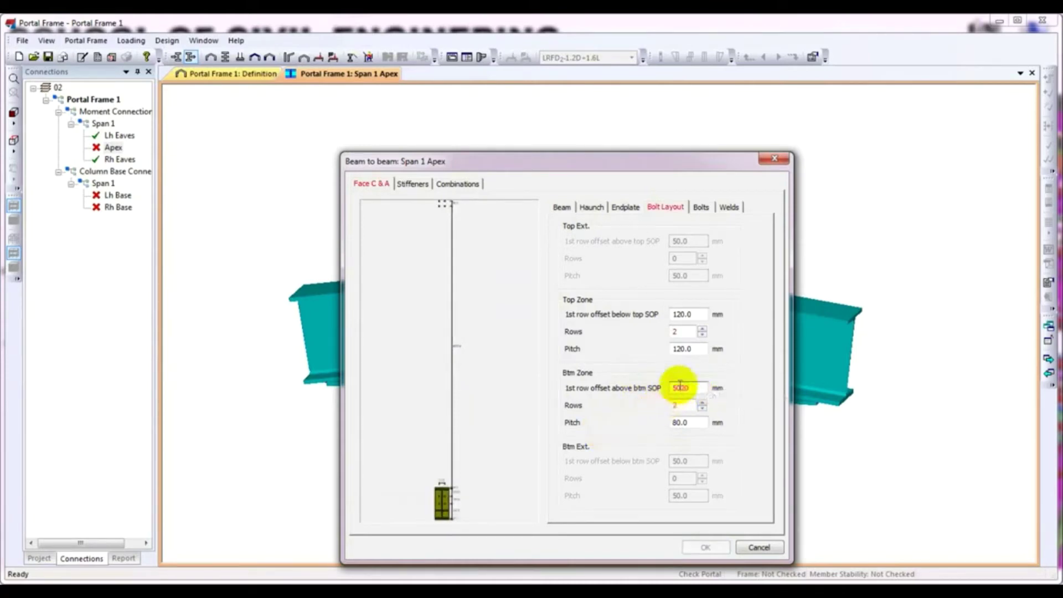
double_click(680, 387)
text(20)
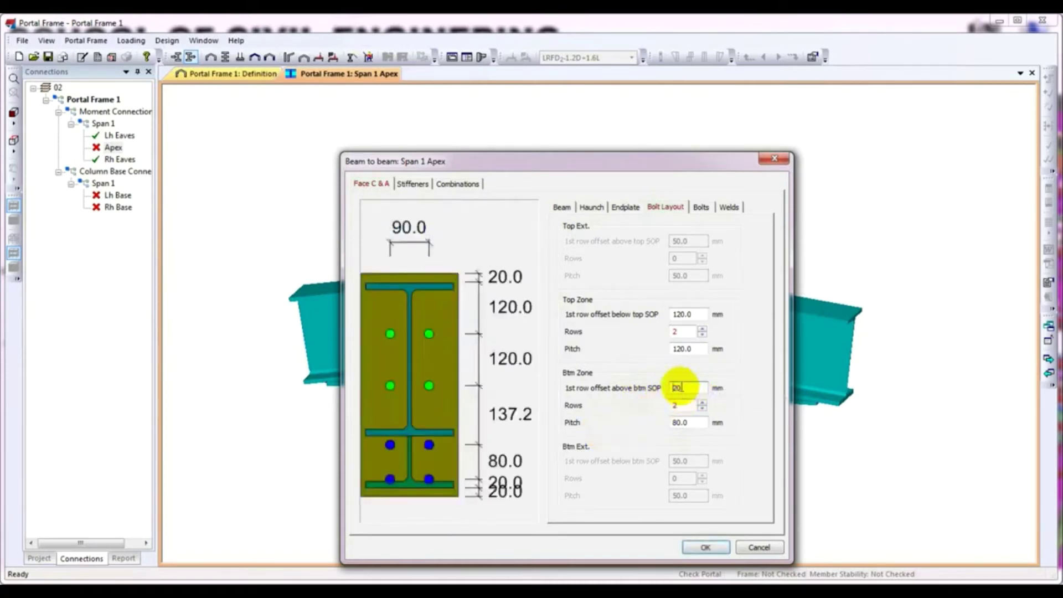
Set the bottom zone's pitch to 50 mm and its first bolt row offset above the bottom SOP to 40 mm.
double_click(686, 422)
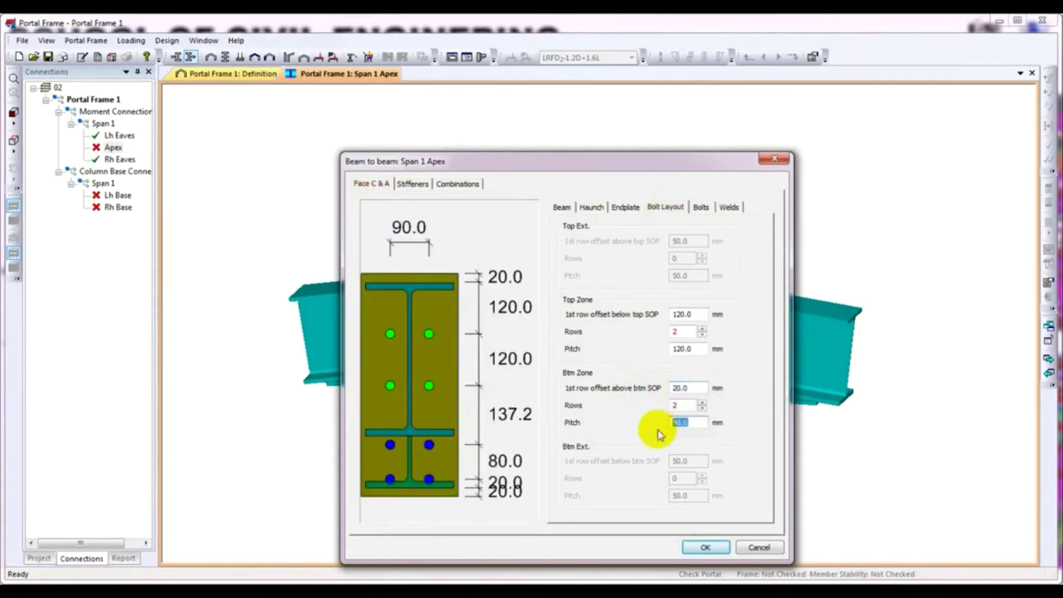
text(50)
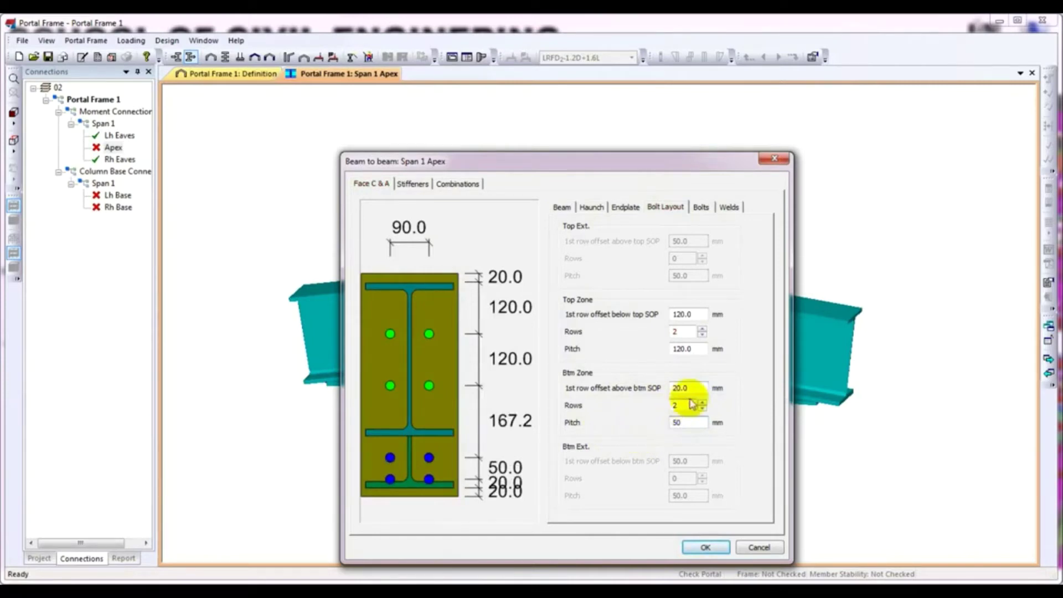
double_click(672, 384)
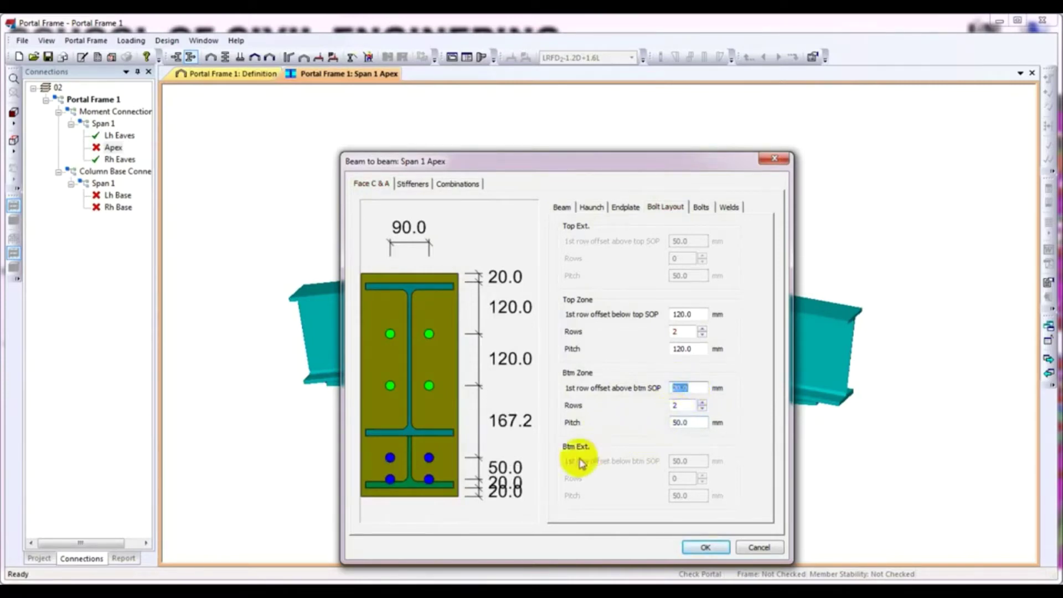
text(30)
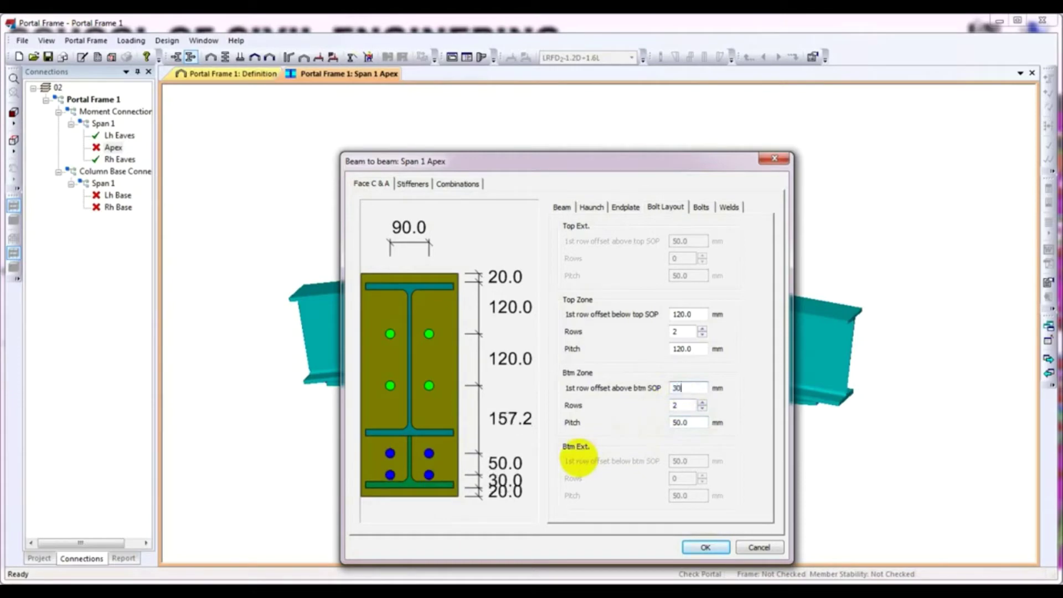
double_click(676, 387)
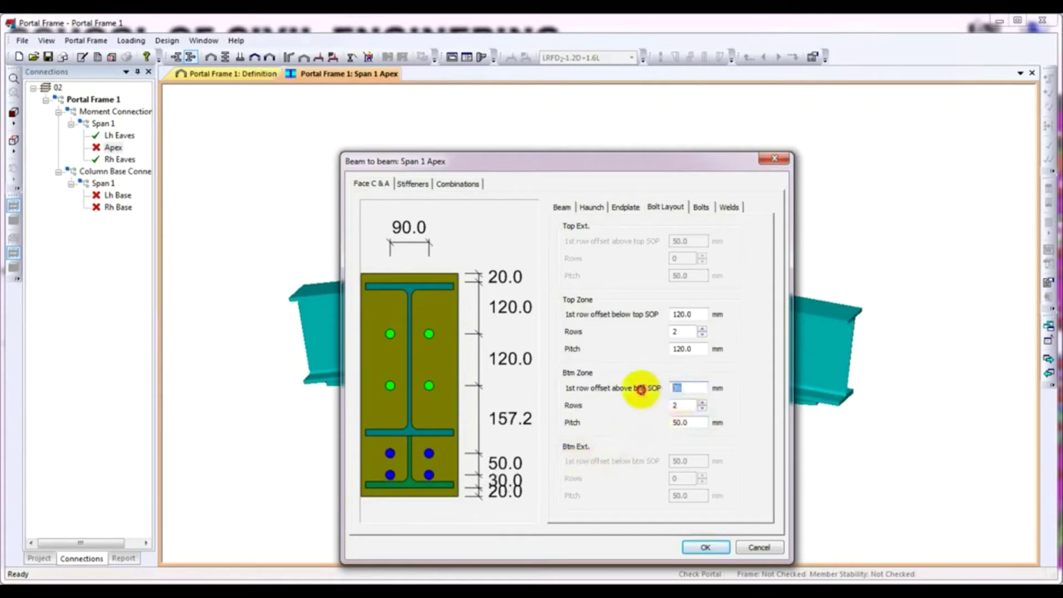
text(35)
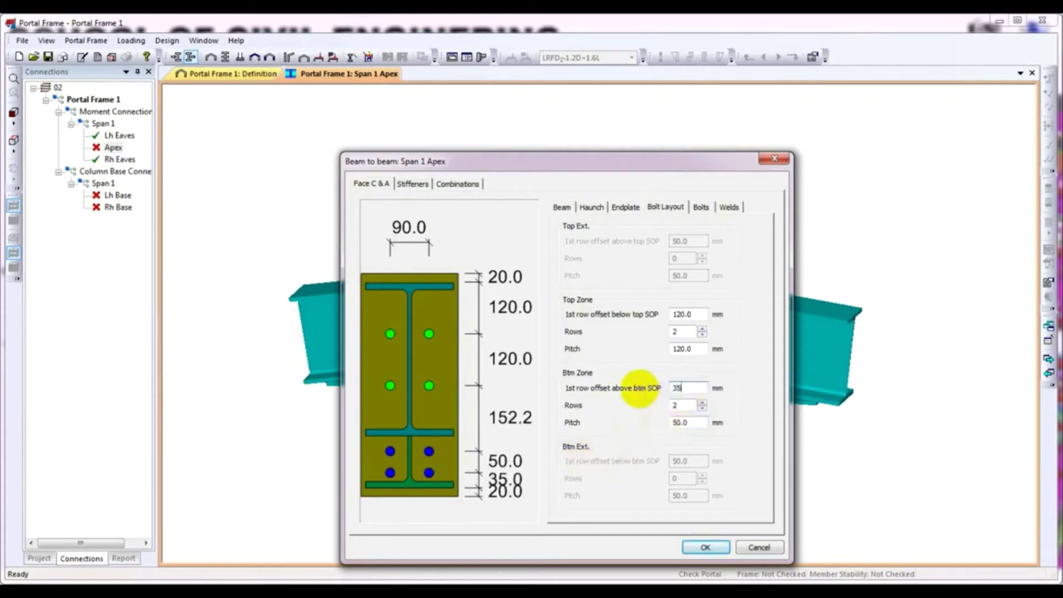
double_click(676, 388)
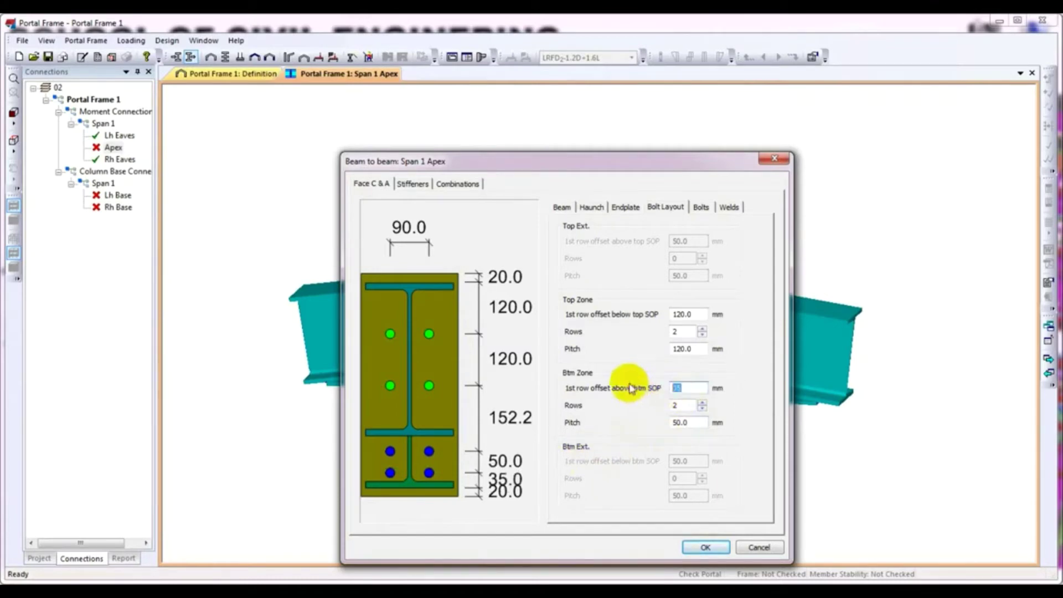
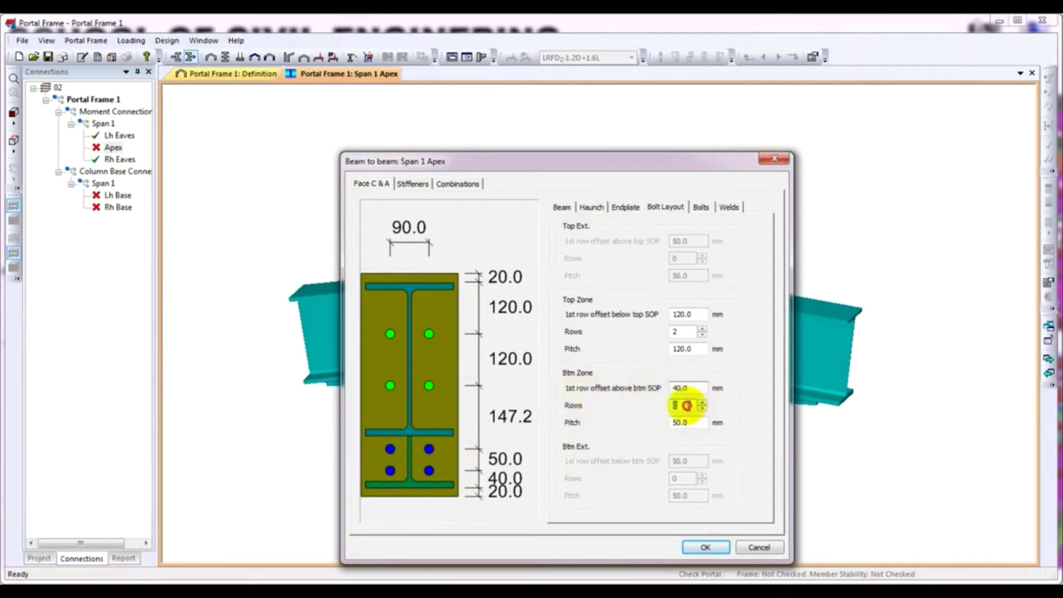
Reduce the bottom zone to 1 bolt row and set its offset above the bottom SOP to 80 mm.
text(1)
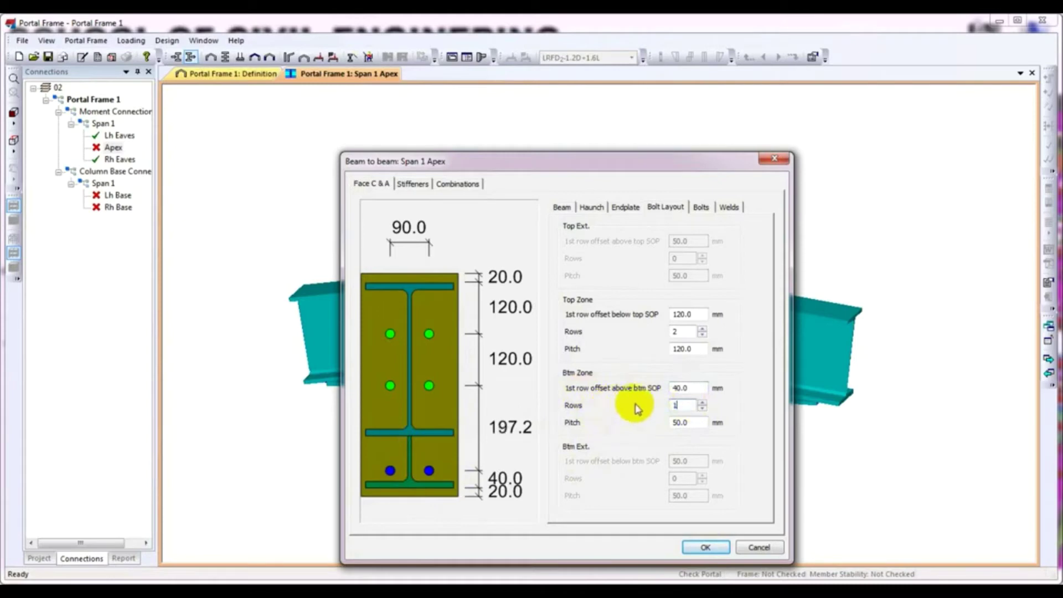
click(693, 423)
click(684, 388)
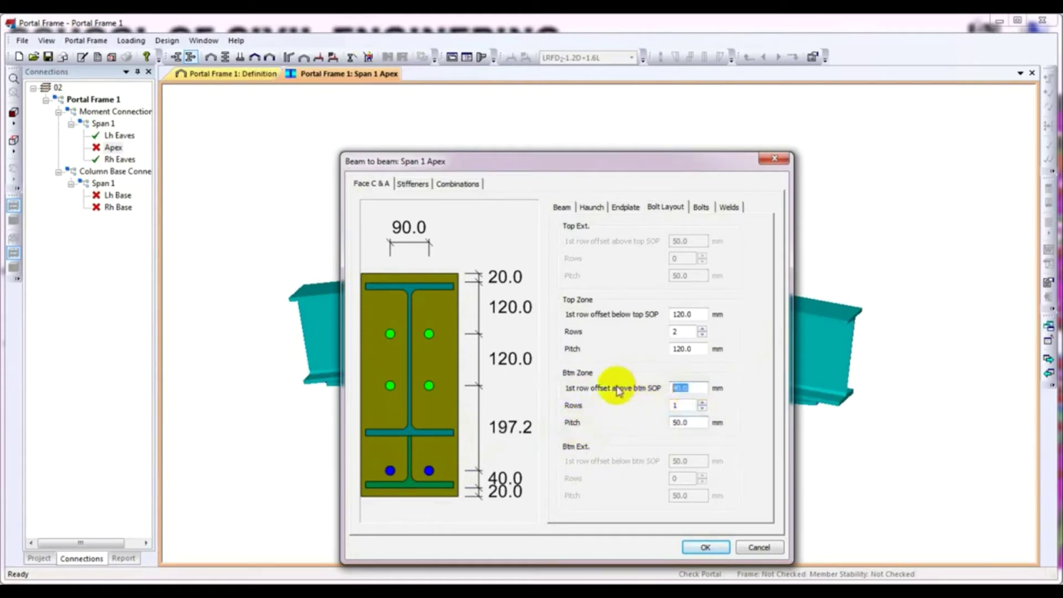
text(80)
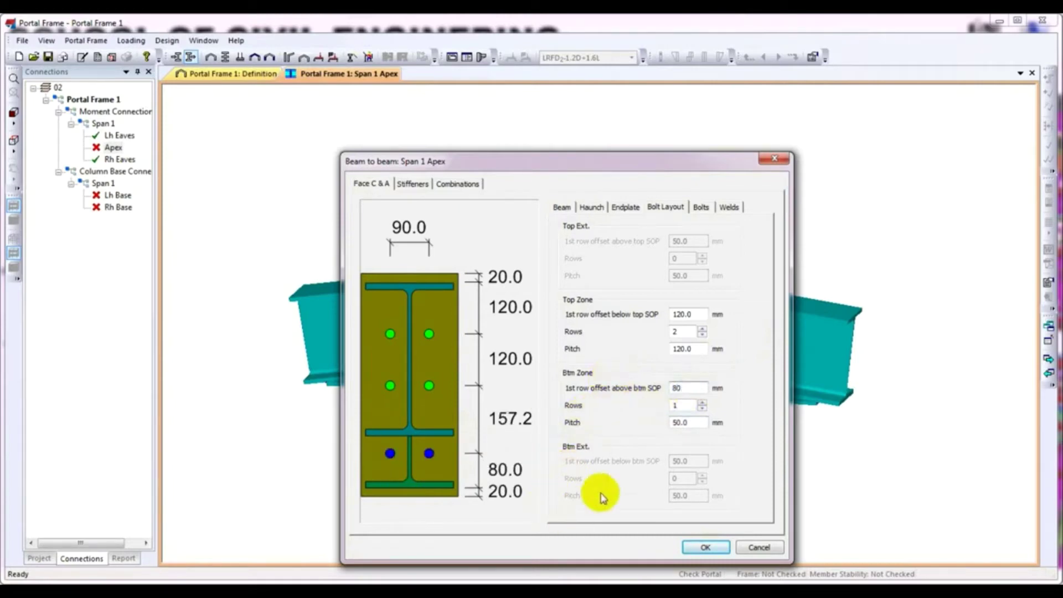
Review the bolt data of the apex connection, including the available bolt grades and sizes.
click(708, 207)
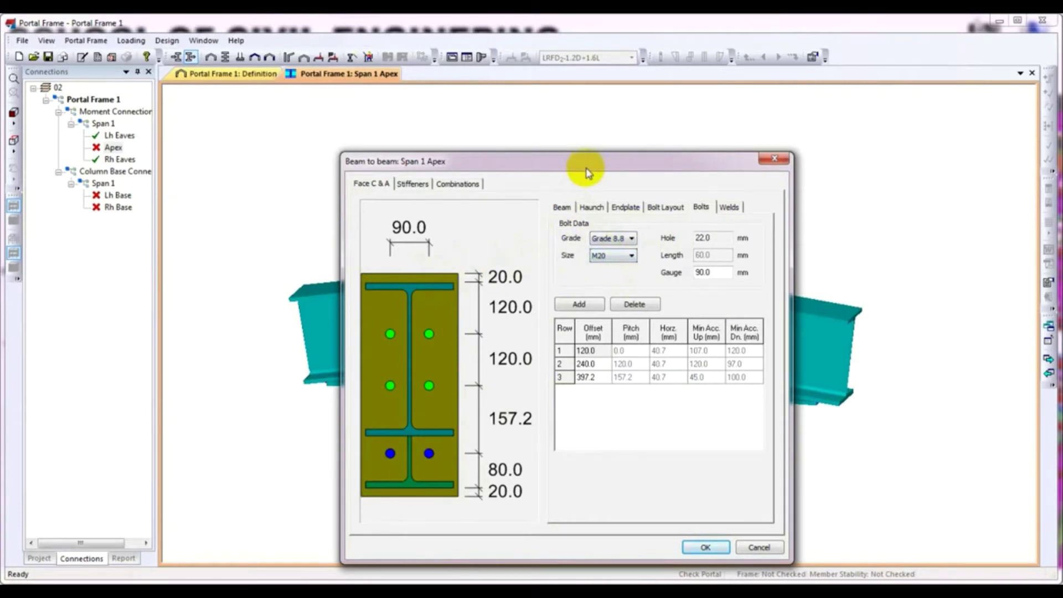
drag(585, 170, 577, 145)
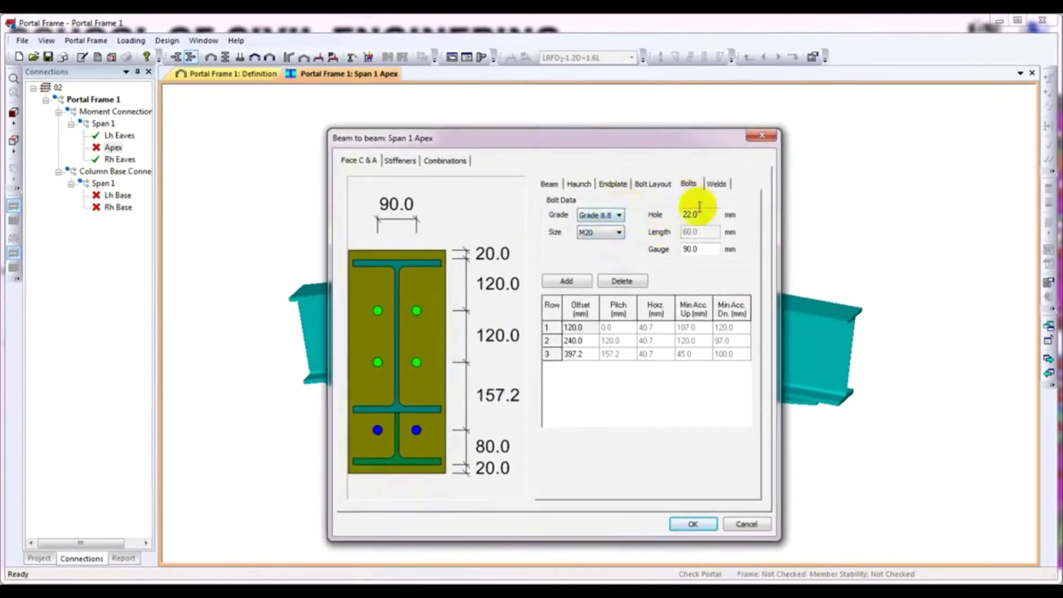
click(608, 216)
click(619, 244)
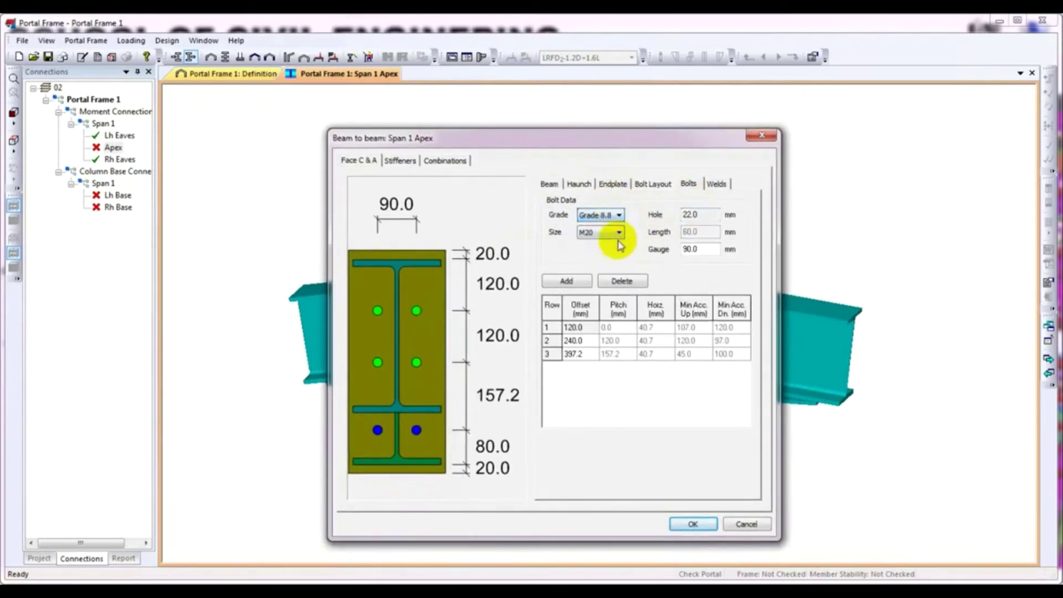
click(604, 232)
click(605, 268)
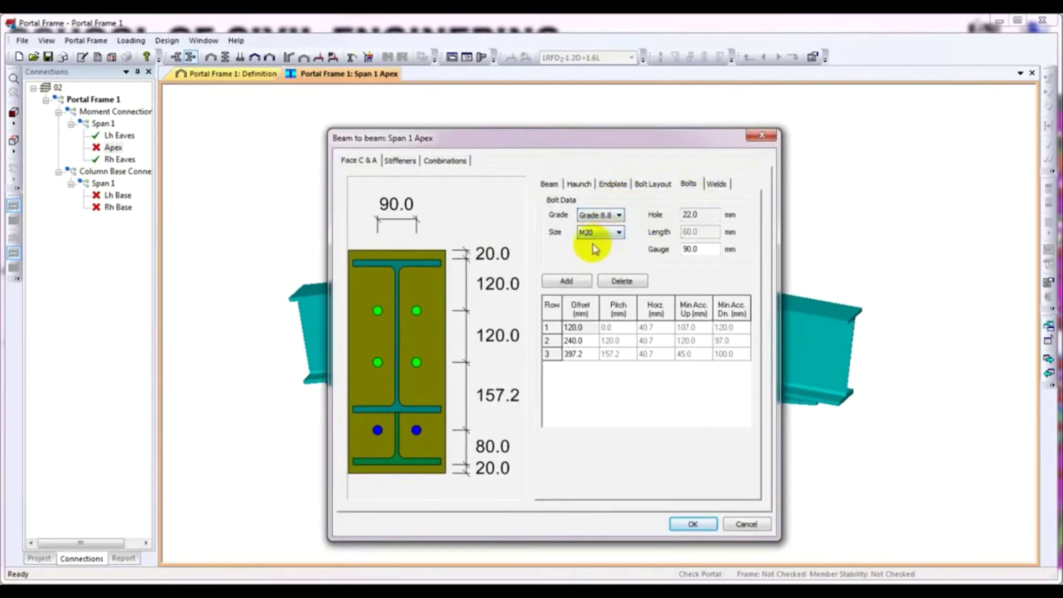
Set the top and bottom flange fillet welds of the apex connection to a 10 mm leg length.
click(717, 185)
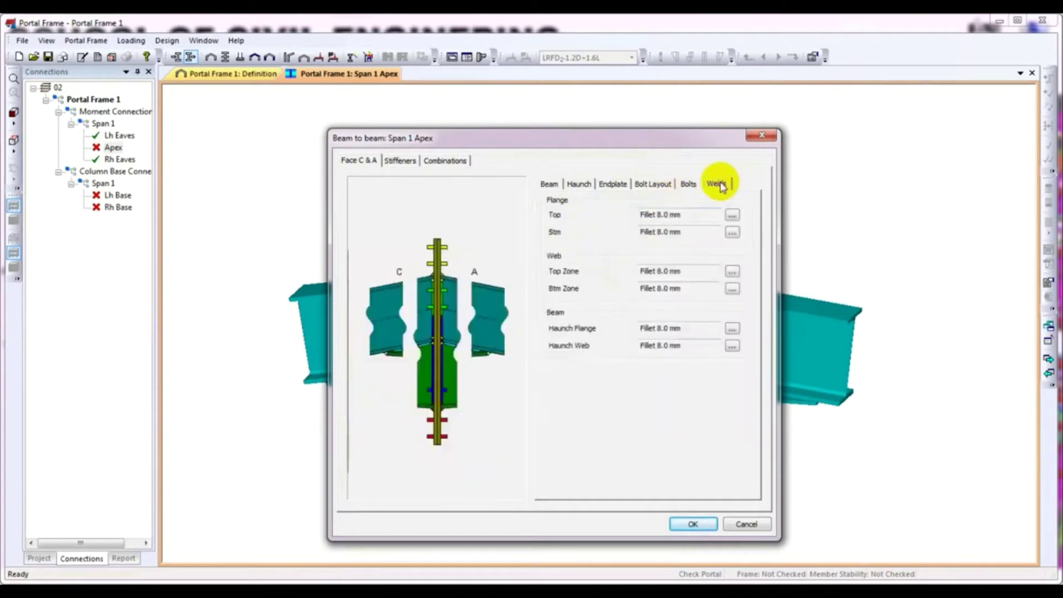
click(636, 136)
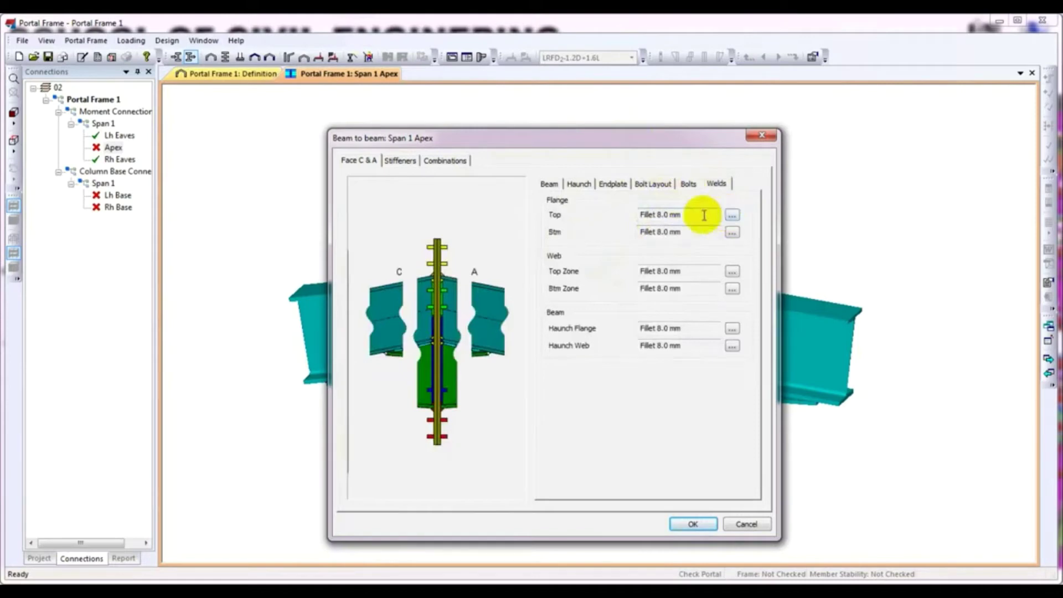
click(734, 217)
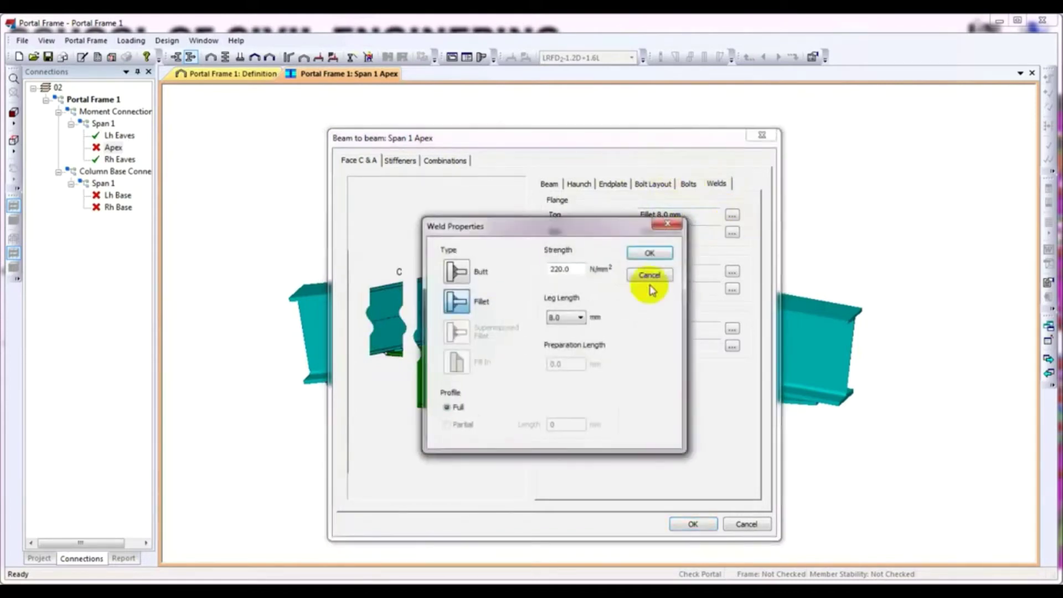
click(581, 317)
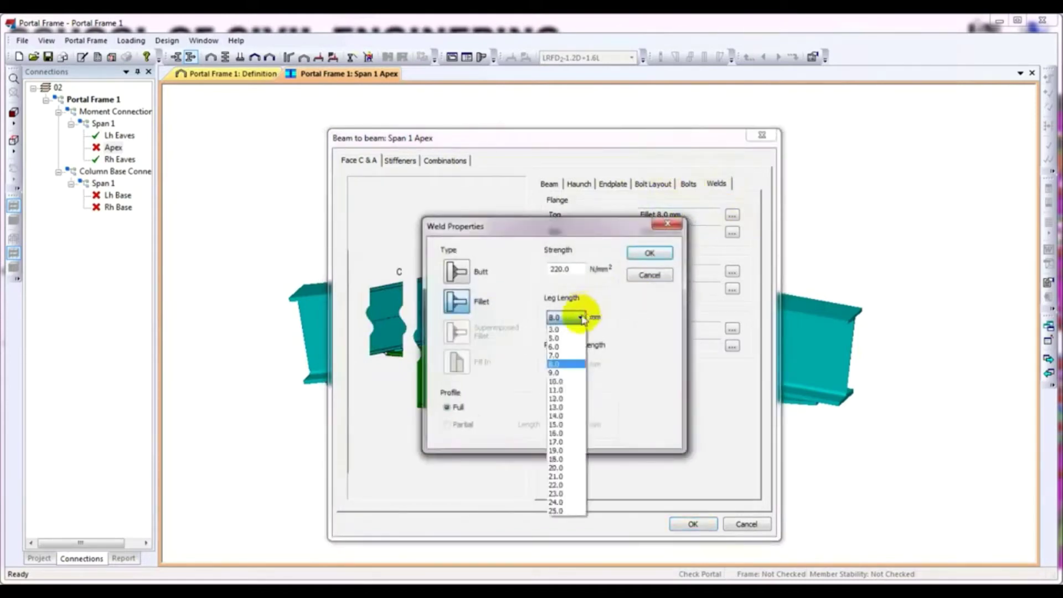
click(563, 382)
click(648, 253)
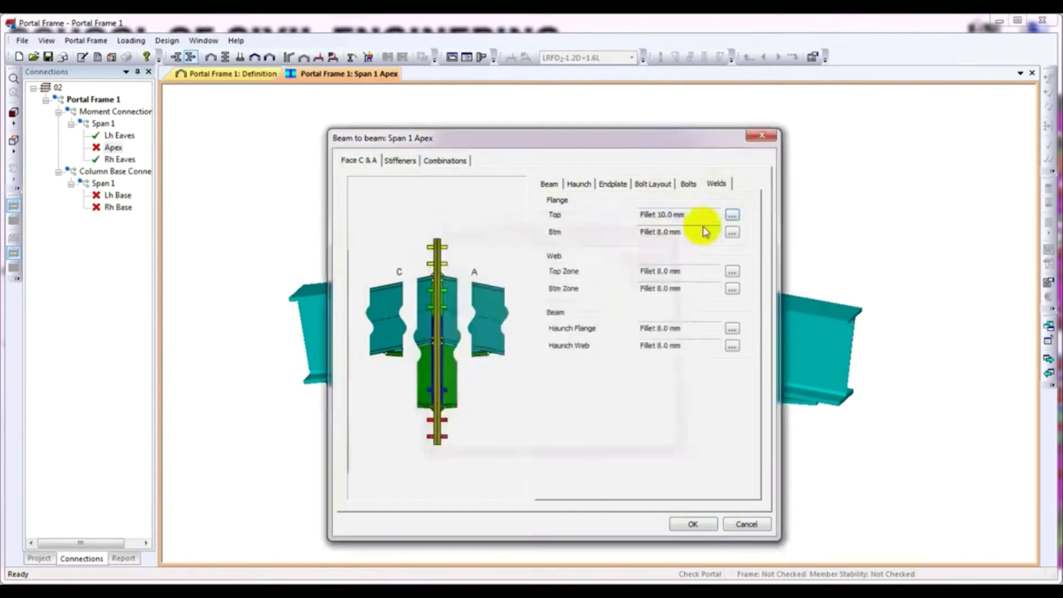
click(732, 232)
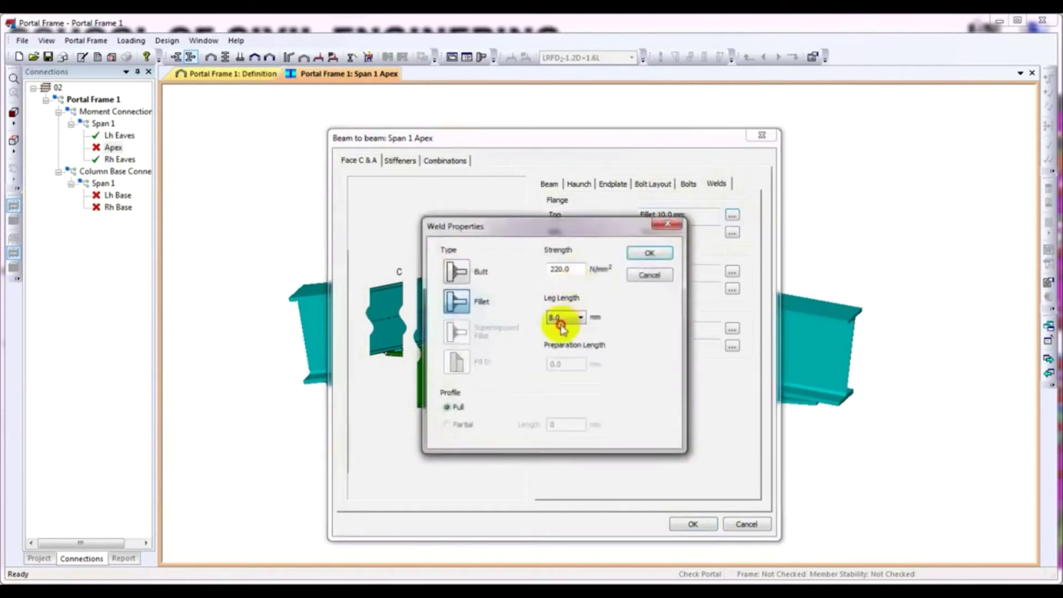
click(562, 318)
click(557, 381)
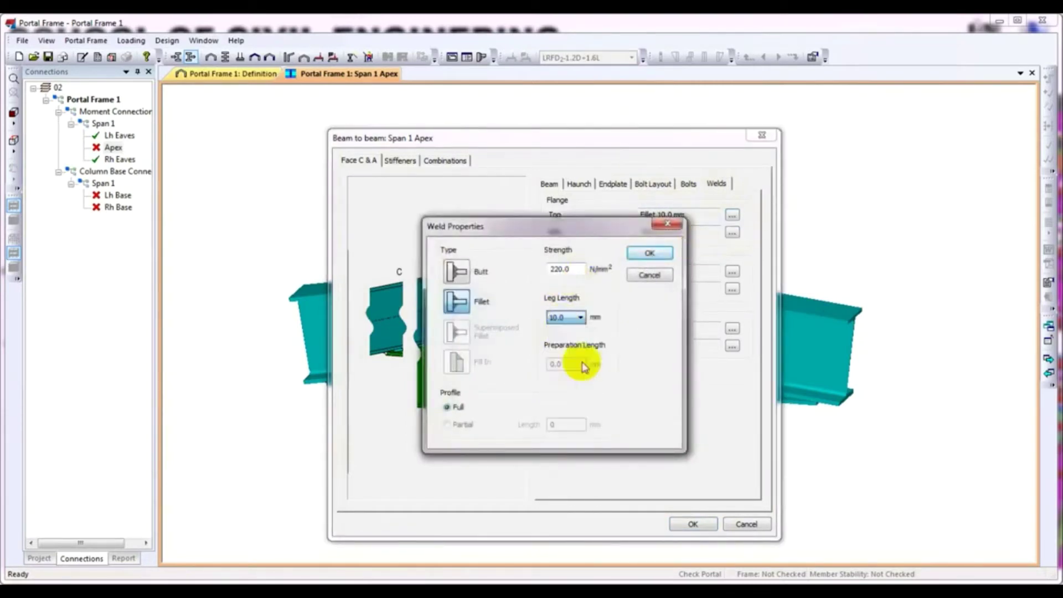
click(648, 254)
Set the web fillet welds in the top and bottom zones to a 10 mm leg length.
click(731, 272)
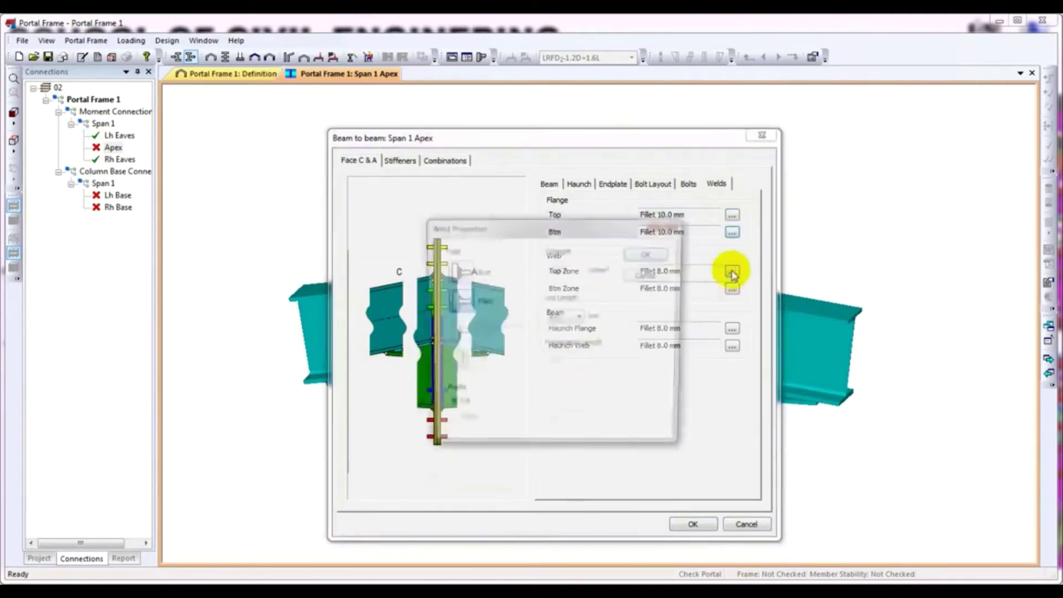
click(577, 316)
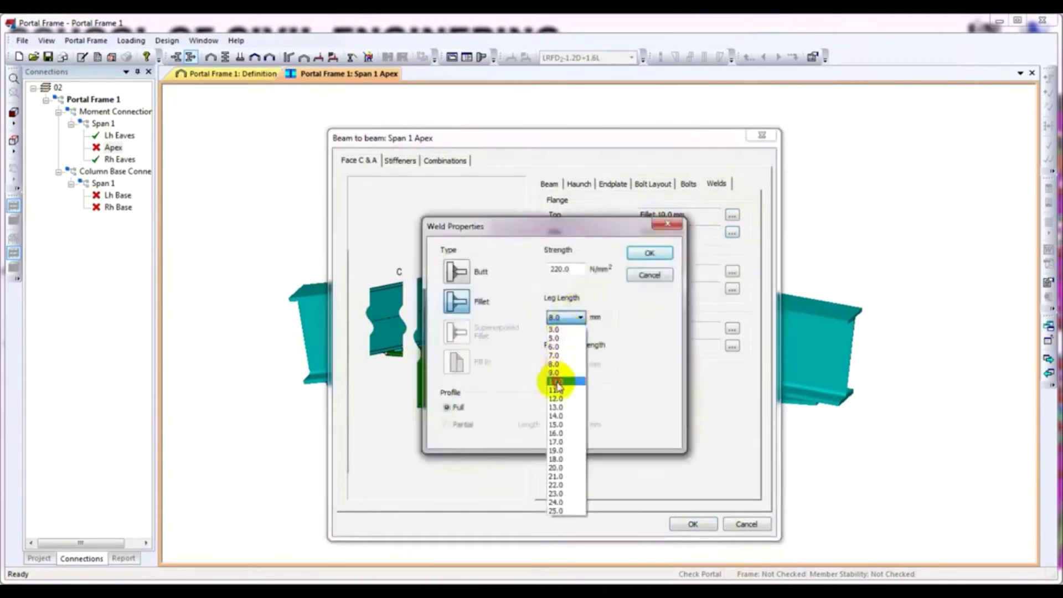
click(556, 381)
click(648, 253)
click(732, 289)
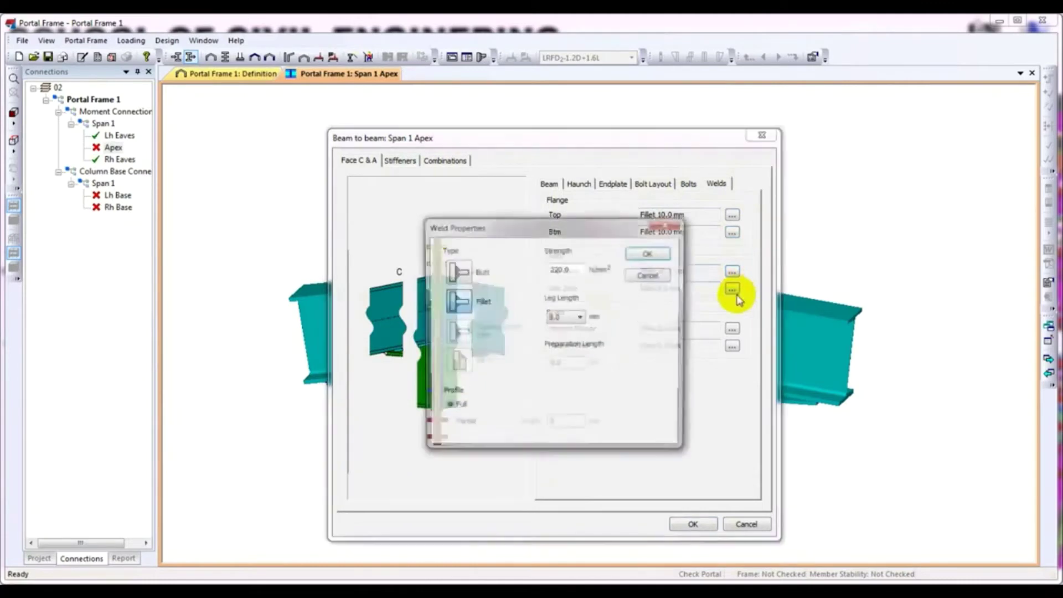
click(563, 317)
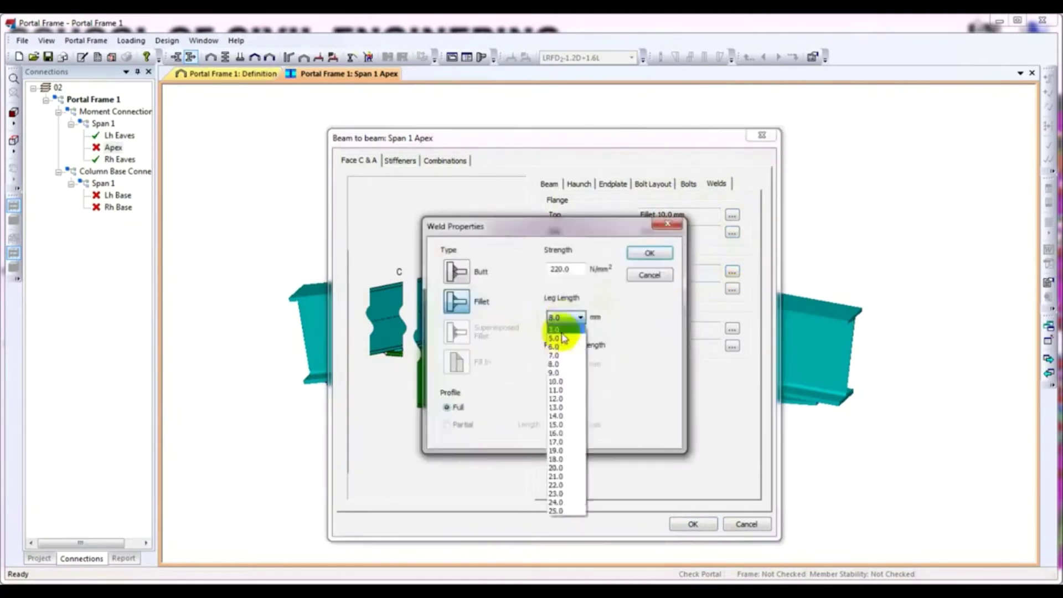
click(568, 381)
click(649, 253)
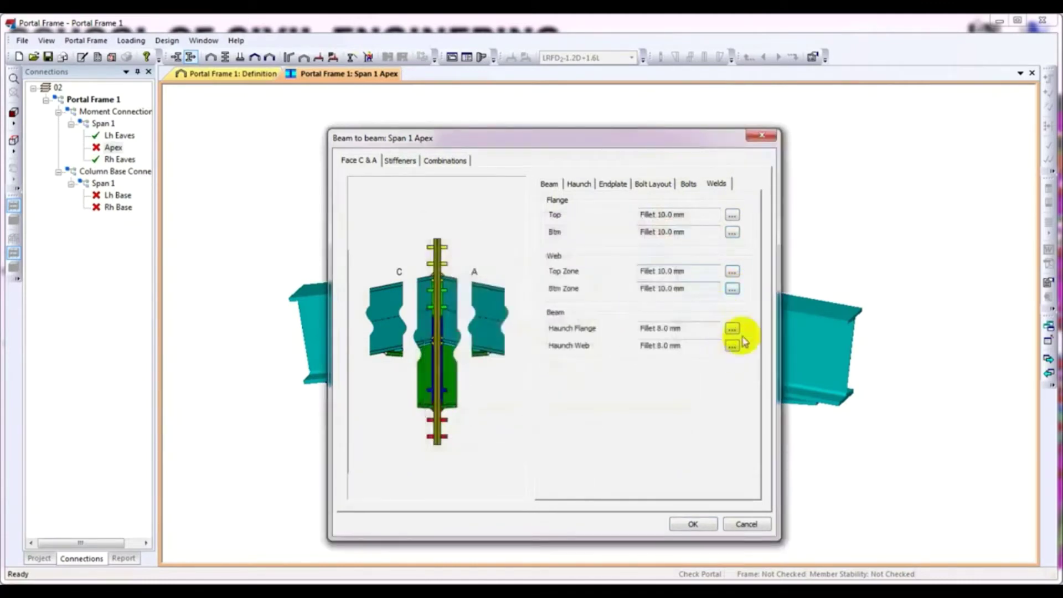
Set the haunch flange and haunch web fillet welds to a 10 mm leg length and apply the apex connection changes.
click(731, 329)
click(578, 318)
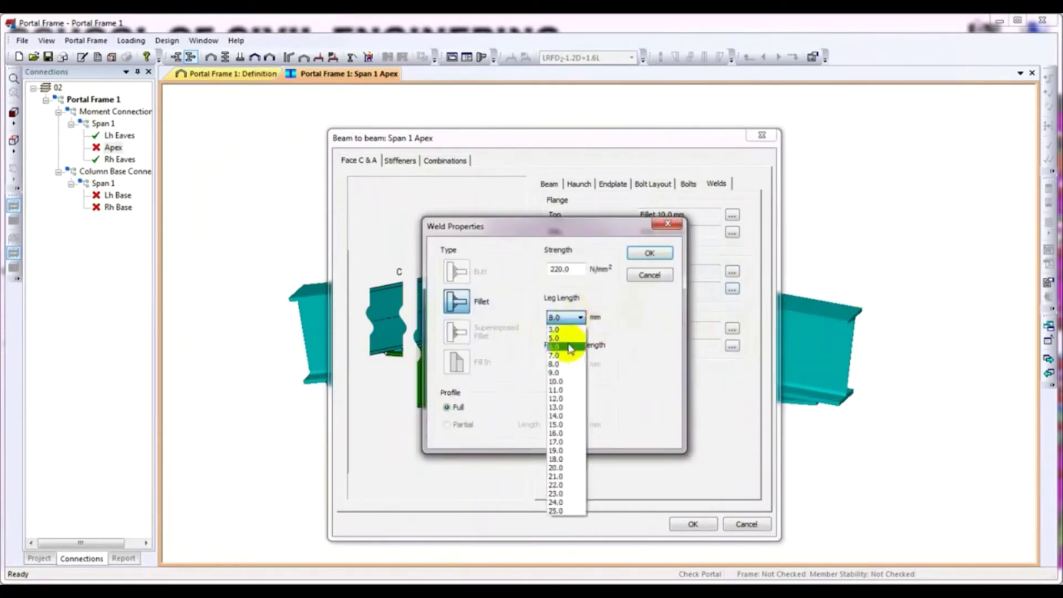
click(570, 382)
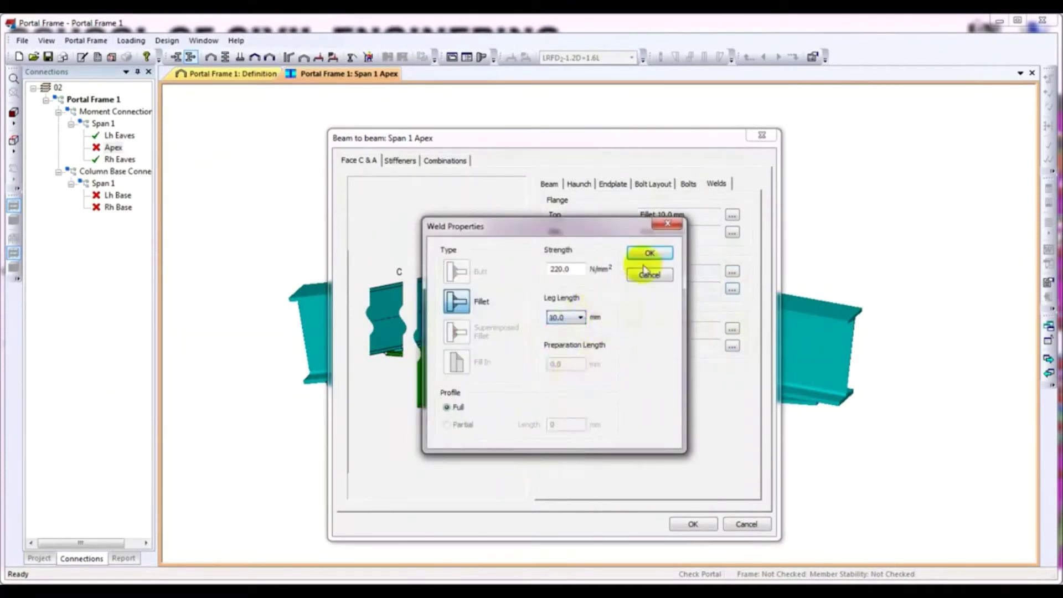
click(649, 253)
click(732, 346)
click(579, 317)
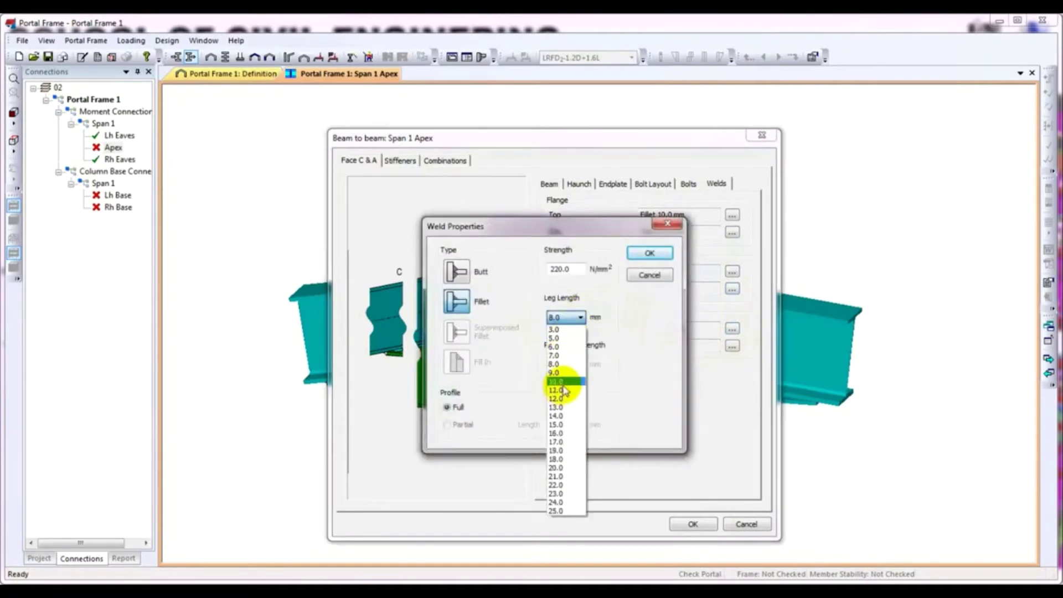
click(560, 382)
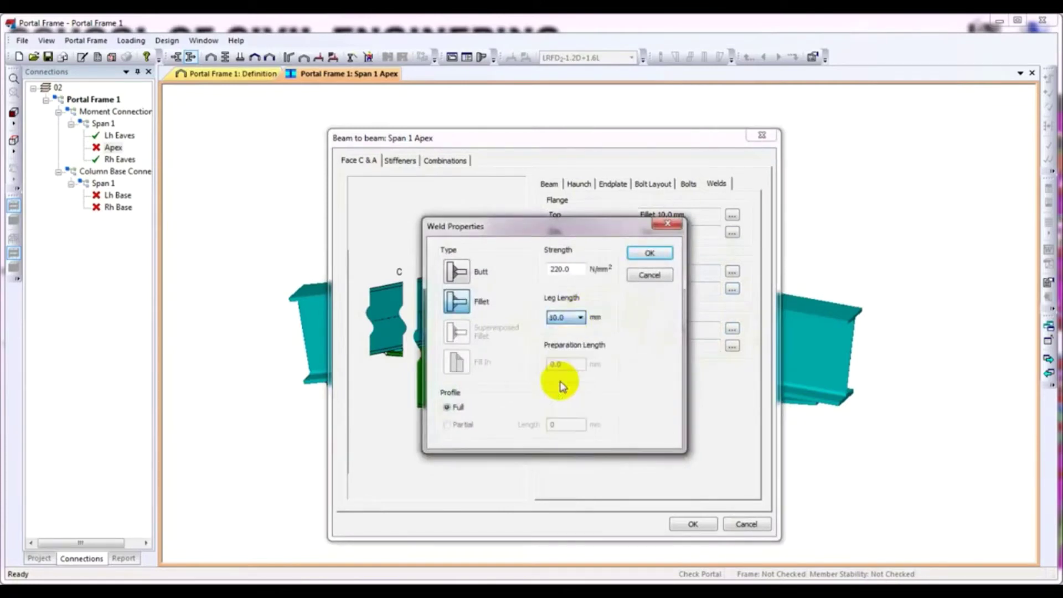
click(658, 254)
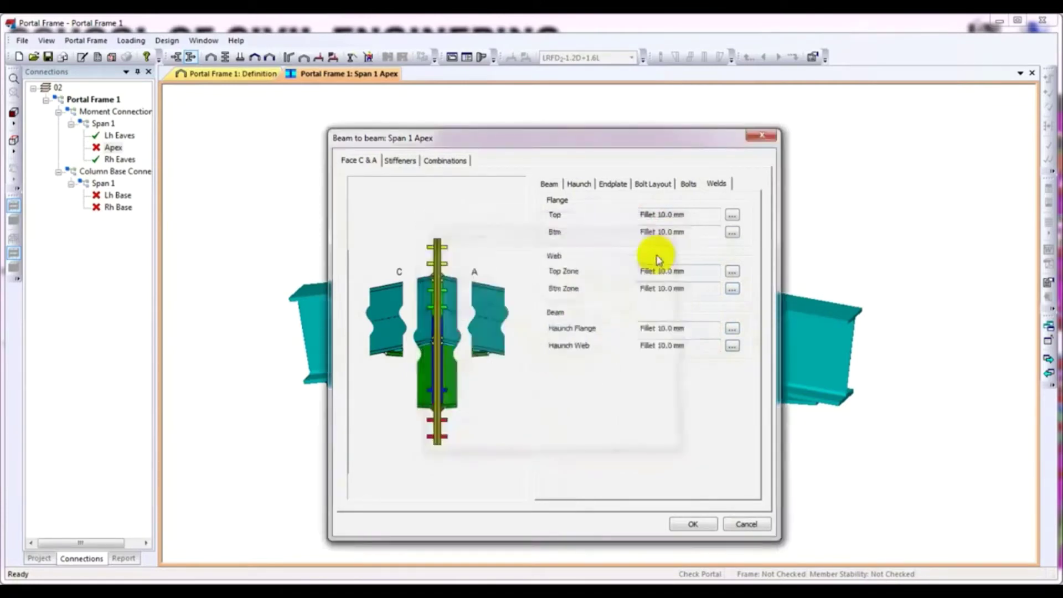
click(686, 525)
Run the design check on the apex connection and review the summary of its moment, shear, beam, stiffener and weld checks.
right_click(419, 225)
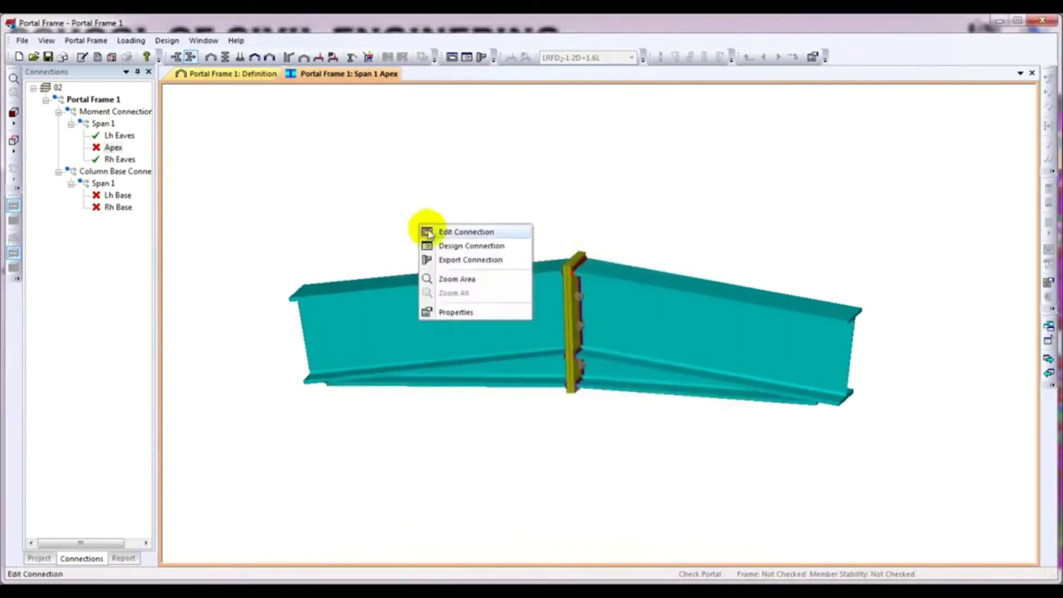
click(459, 250)
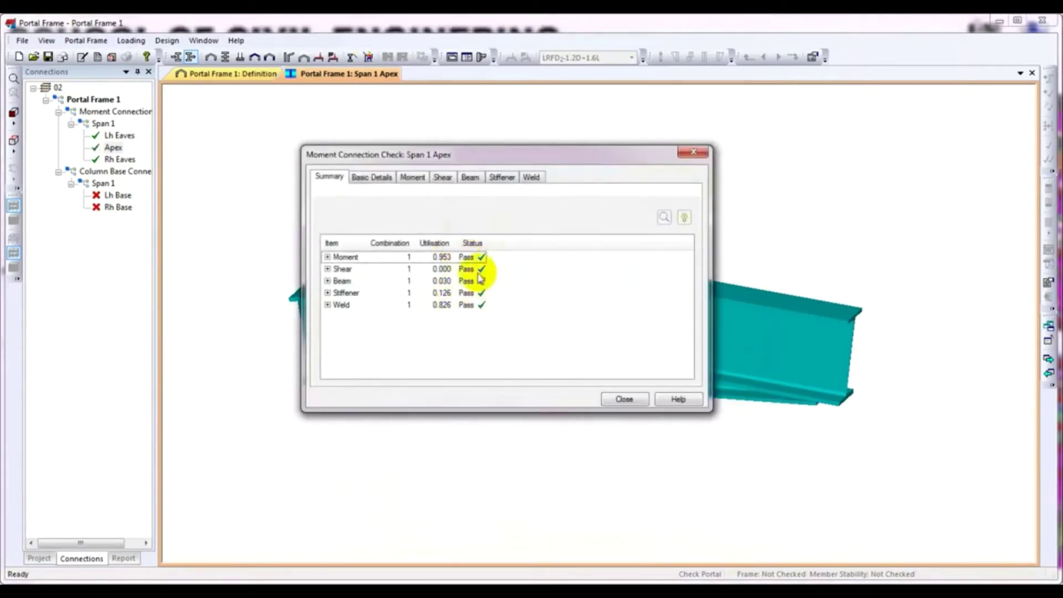
drag(523, 156, 526, 140)
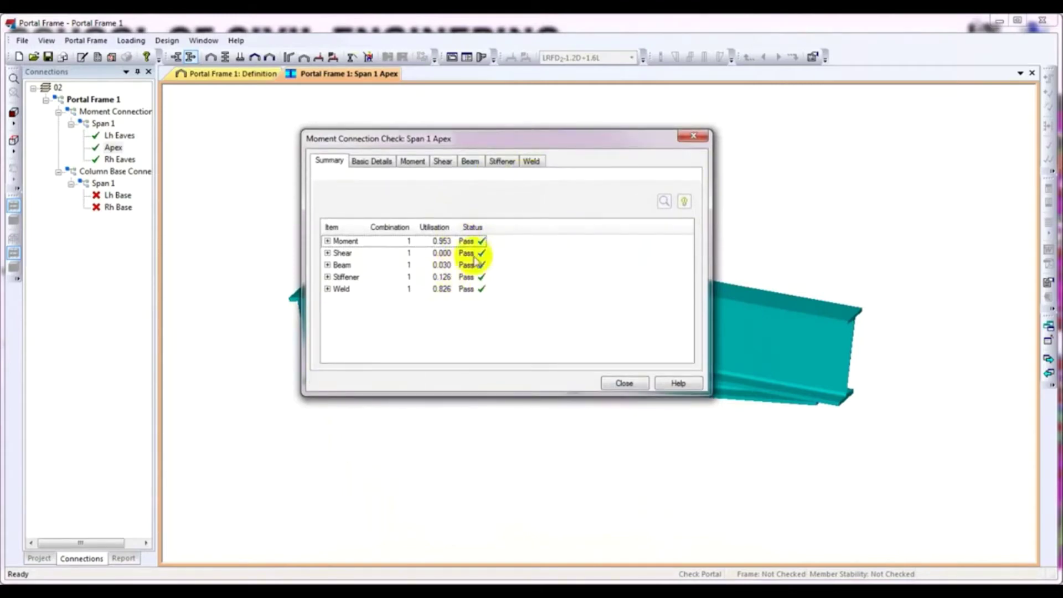
click(622, 382)
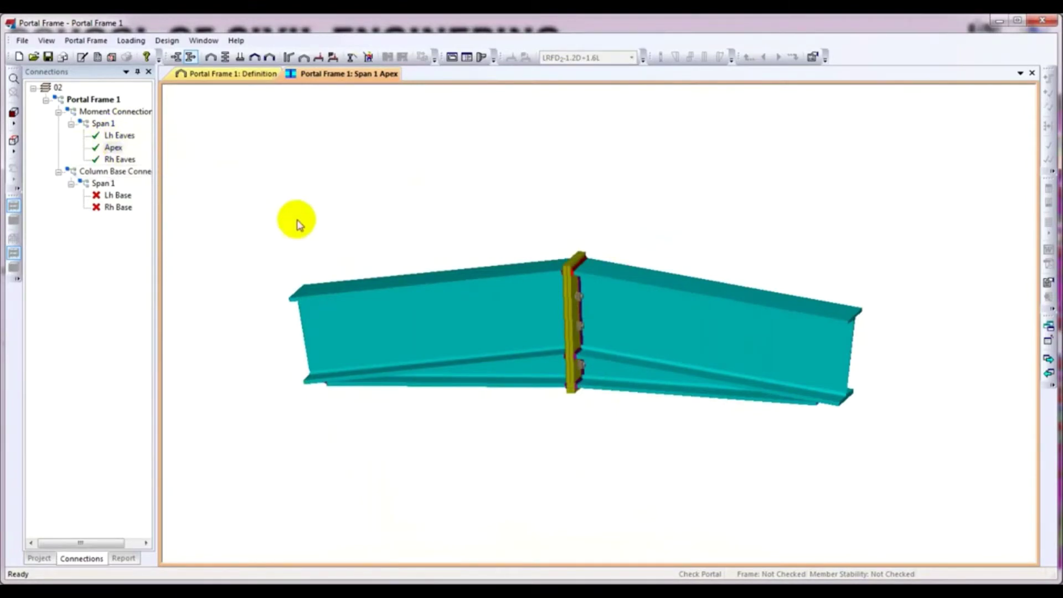
Inspect the apex connection's 3D model from several angles and close its view.
mouse_move(445, 440)
middle_down()
mouse_move(427, 467)
mouse_move(430, 439)
mouse_move(386, 487)
mouse_move(405, 488)
mouse_move(404, 457)
mouse_move(483, 455)
middle_up()
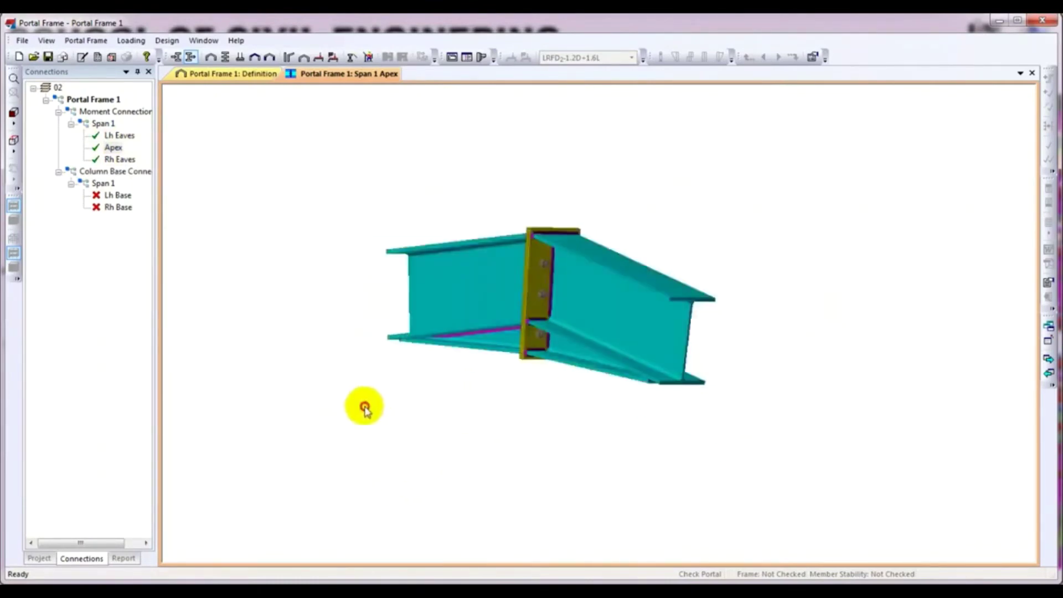
middle_drag(422, 417, 425, 409)
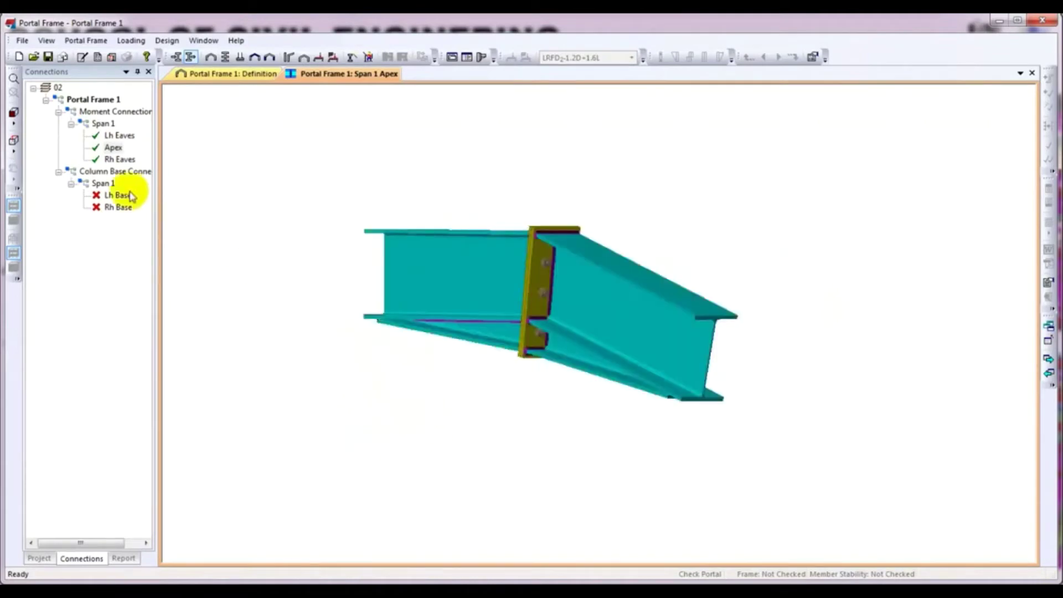
right_click(110, 163)
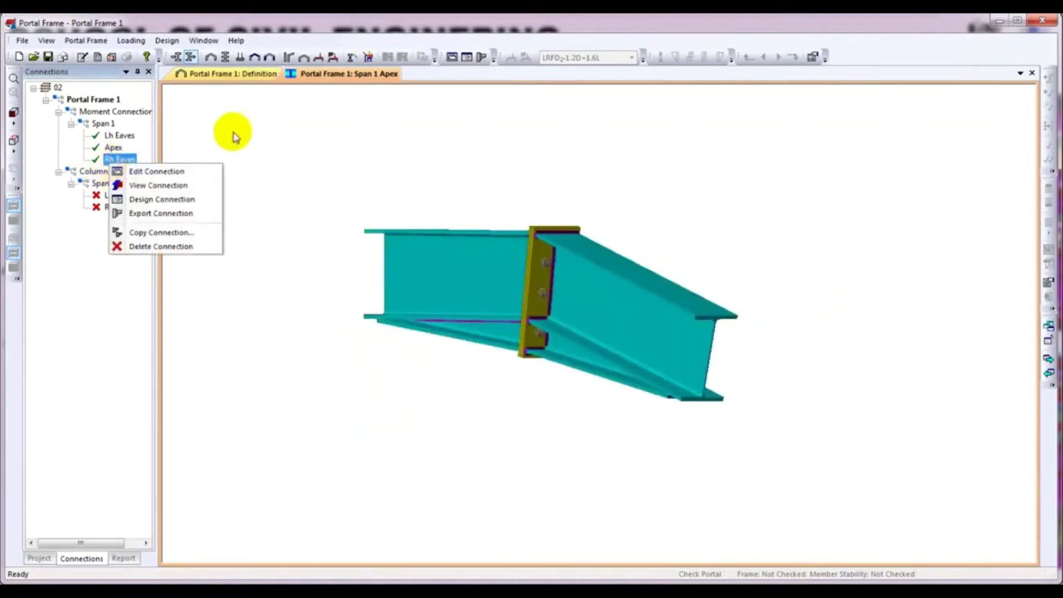
click(334, 234)
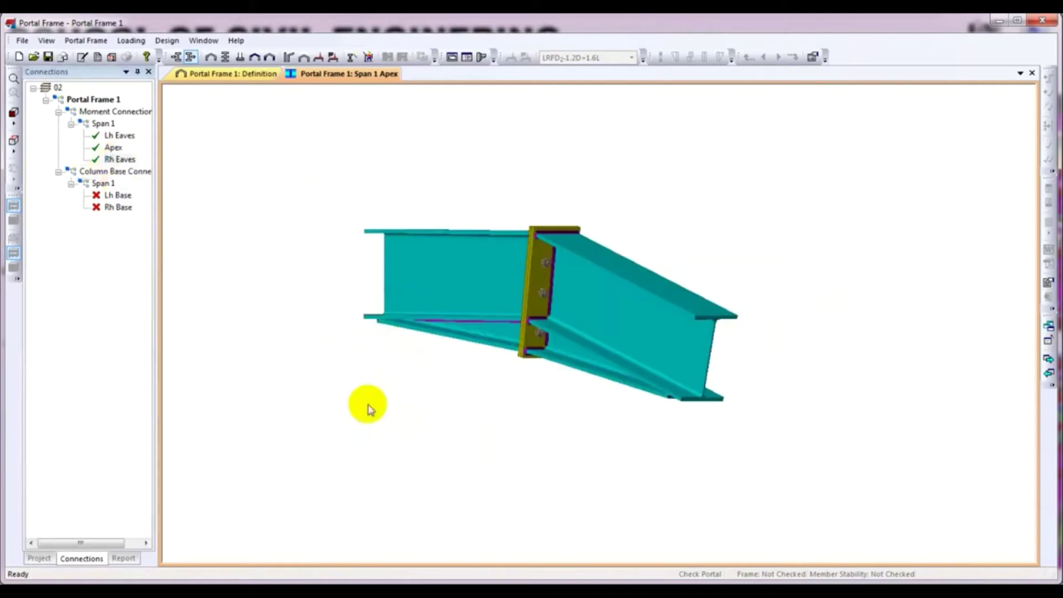
middle_drag(707, 430, 755, 447)
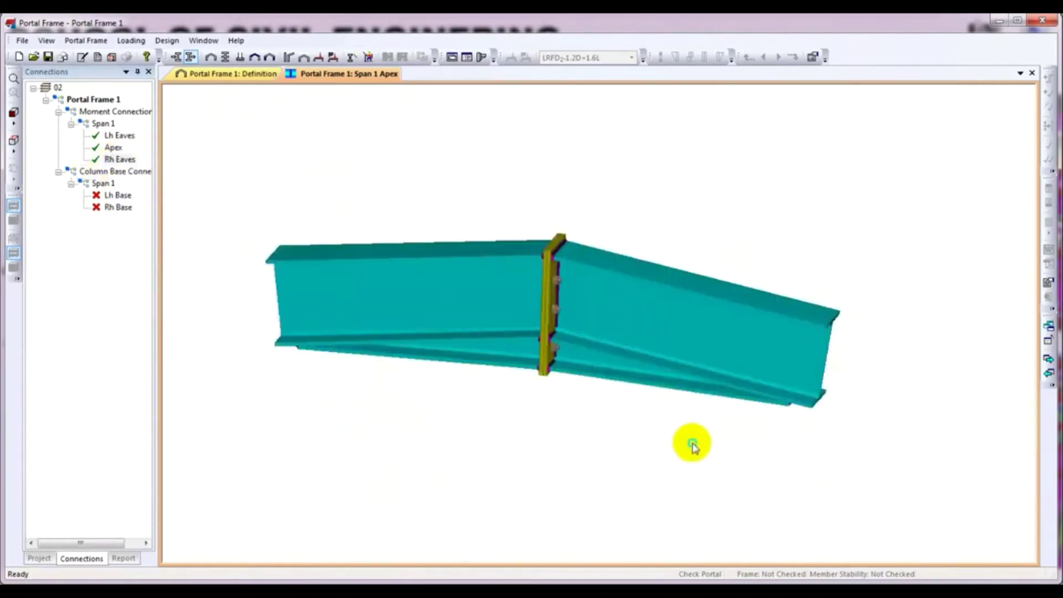
mouse_move(687, 442)
middle_down()
mouse_move(657, 448)
mouse_move(444, 420)
middle_up()
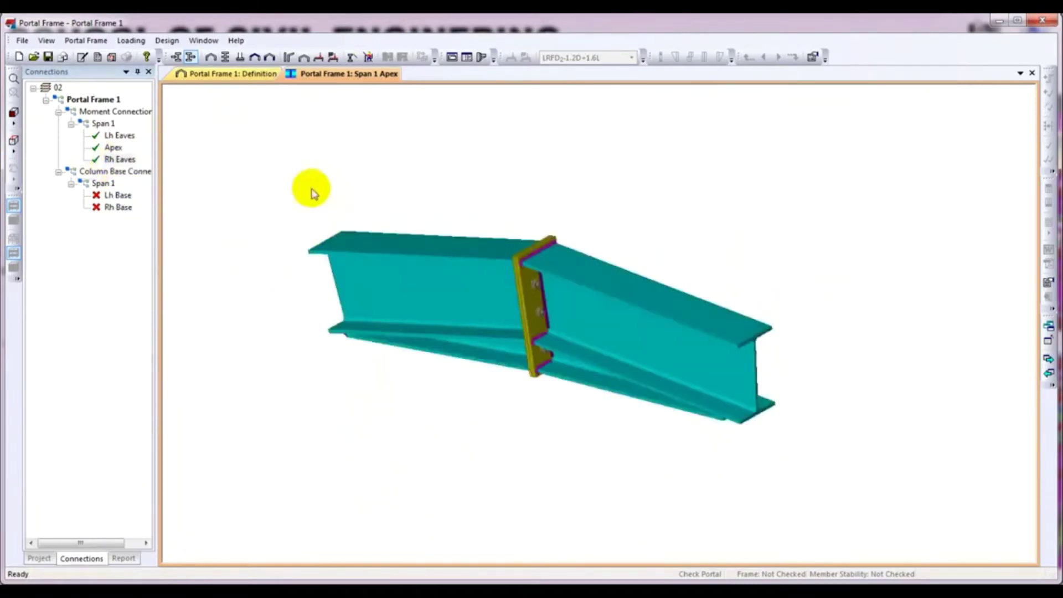
right_click(359, 80)
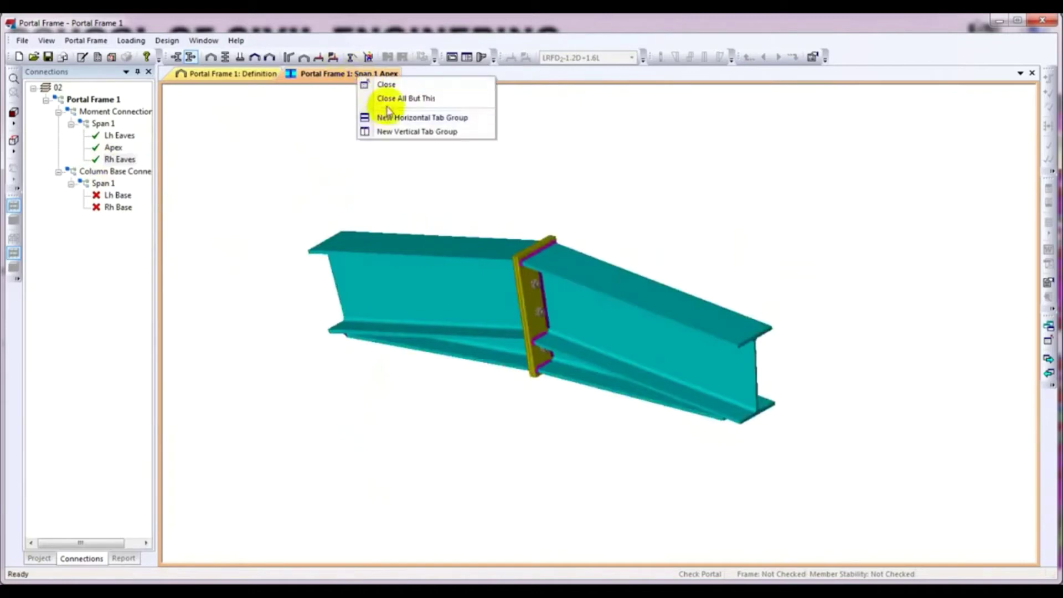
click(384, 88)
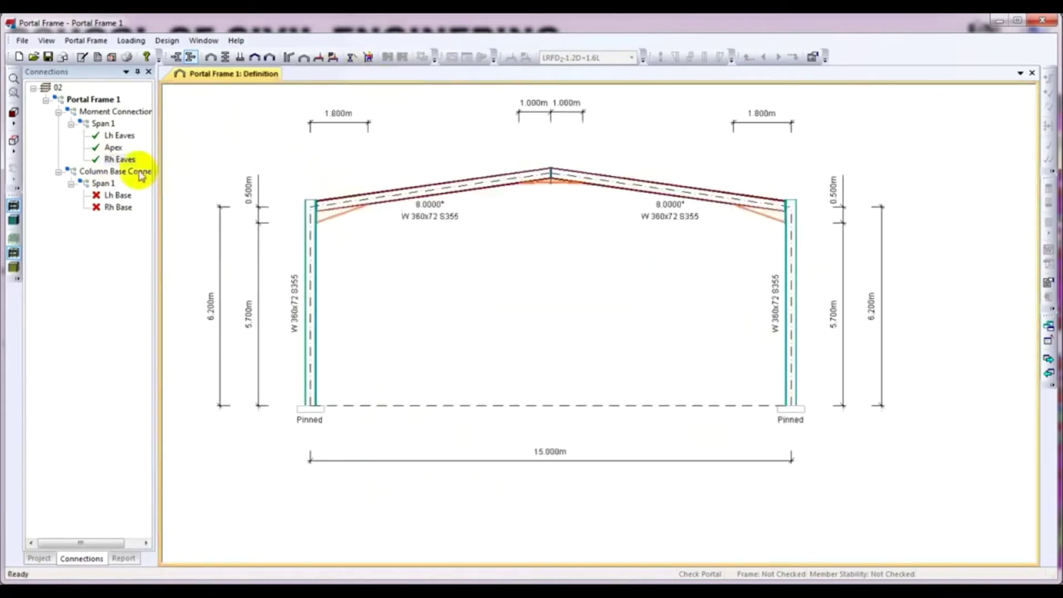
Display the Span 1 Lh Base connection in 3D and view its base plate and anchor bolts from above.
click(121, 198)
right_click(120, 201)
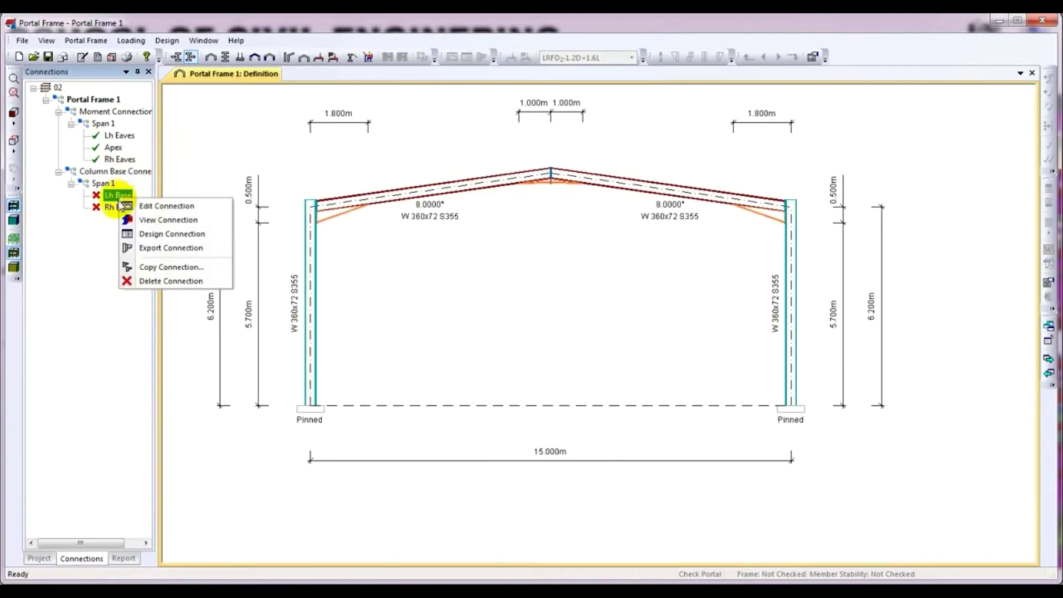
click(182, 219)
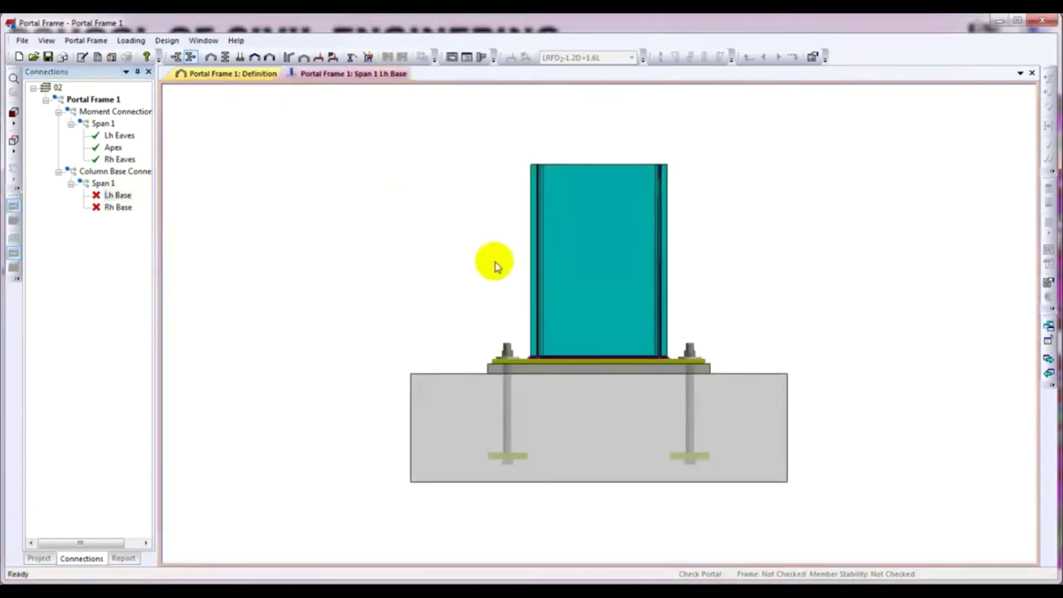
mouse_move(494, 266)
middle_down()
mouse_move(426, 398)
mouse_move(443, 406)
middle_up()
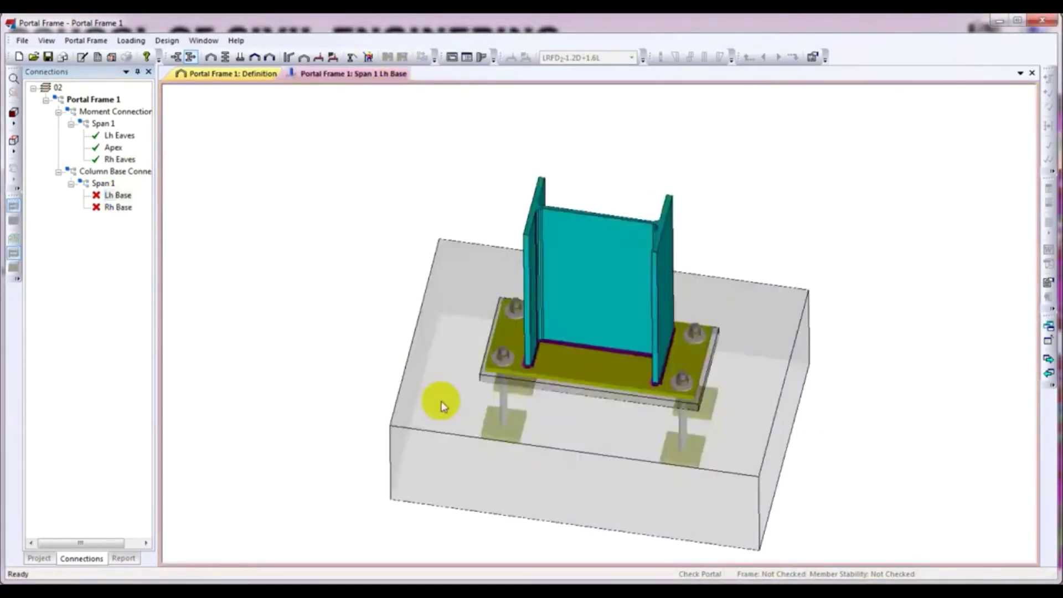
scroll(442, 405, up, 1)
Run the design check on the Lh Base connection and examine the details of its shear check.
right_click(325, 187)
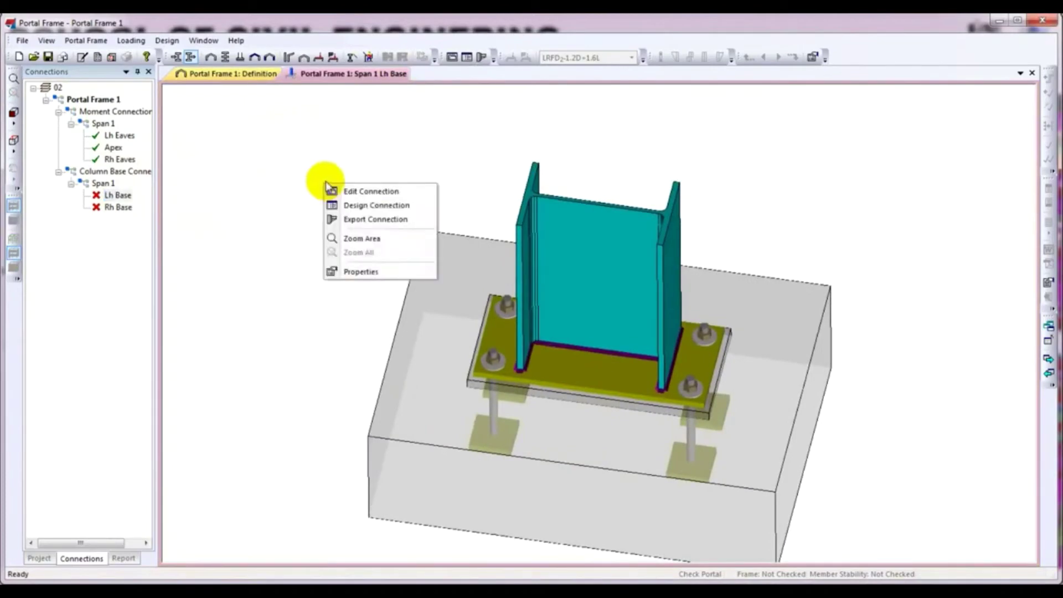
click(373, 205)
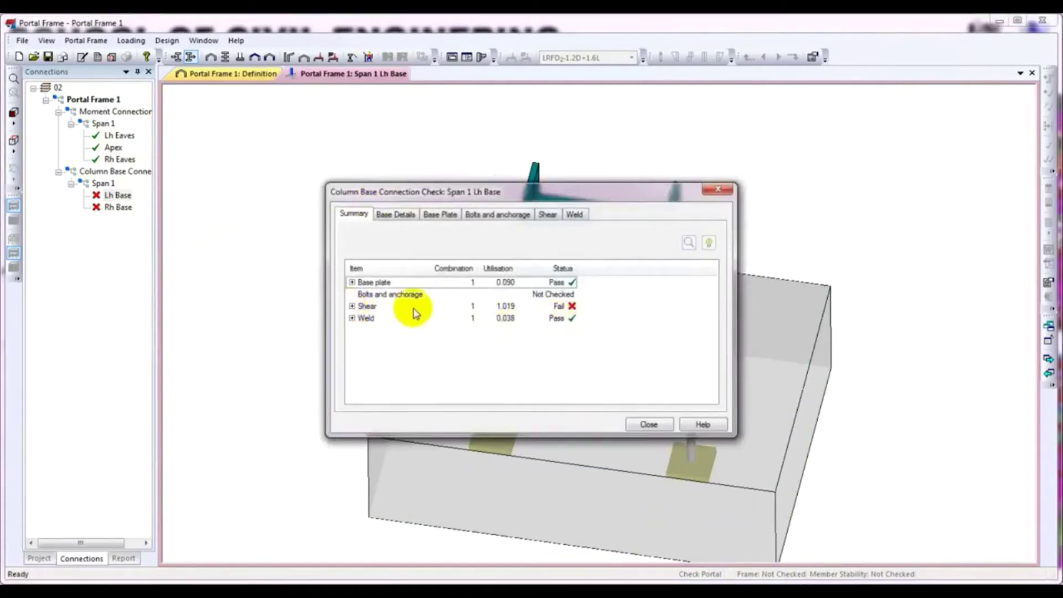
click(351, 308)
double_click(351, 308)
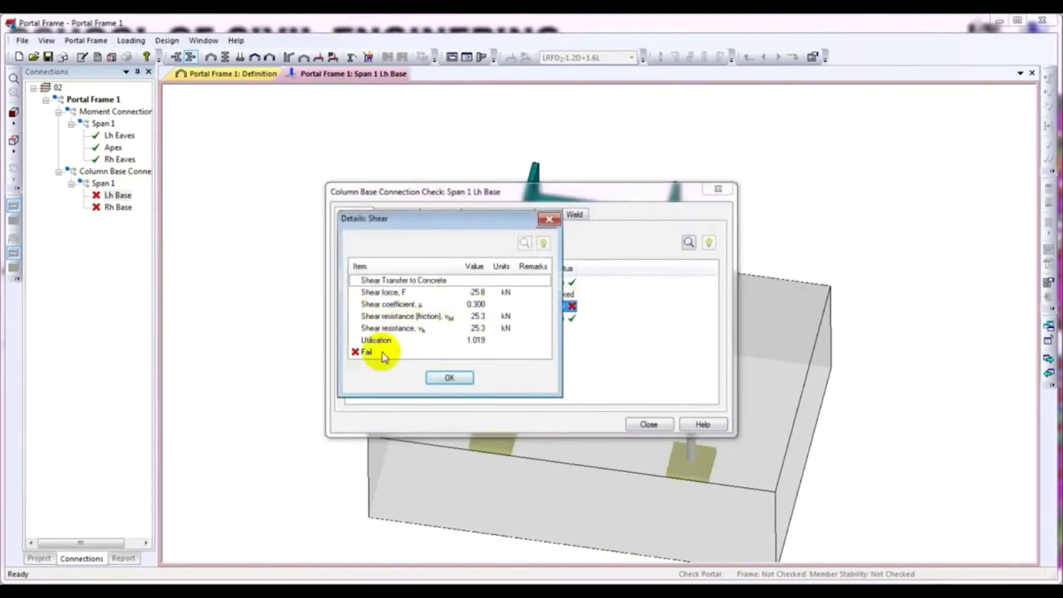
click(457, 379)
click(646, 423)
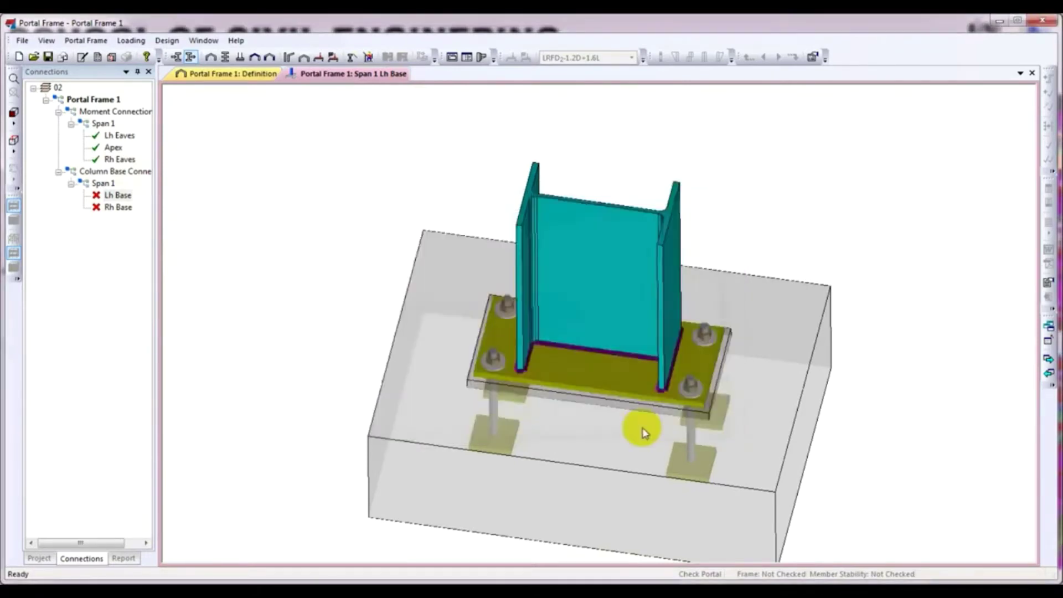
Edit the Lh Base connection and set the base plate thickness to 20 mm.
mouse_move(365, 348)
middle_down()
mouse_move(400, 394)
mouse_move(380, 363)
middle_up()
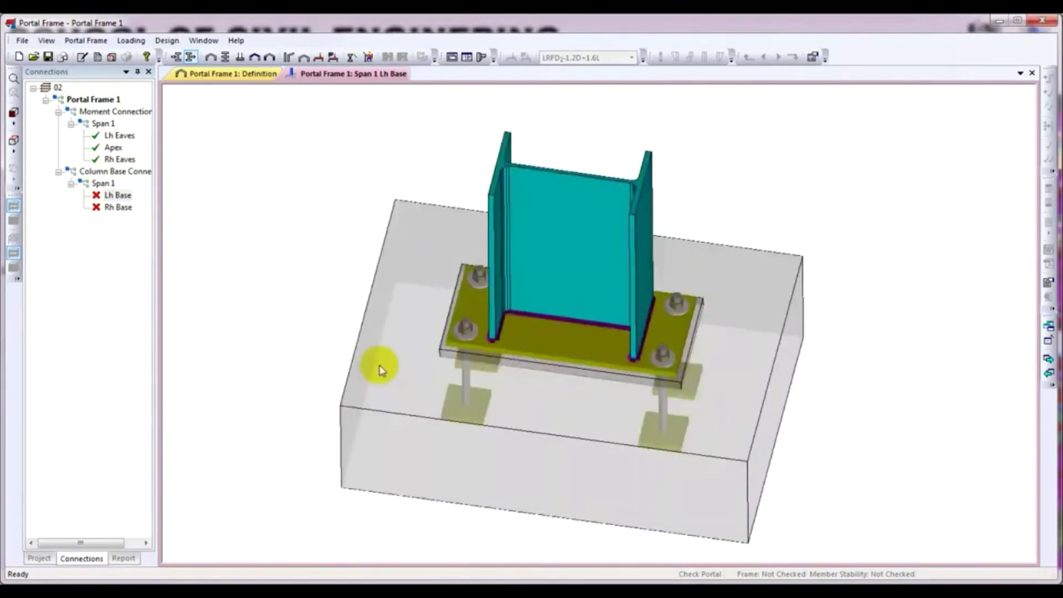
right_click(334, 155)
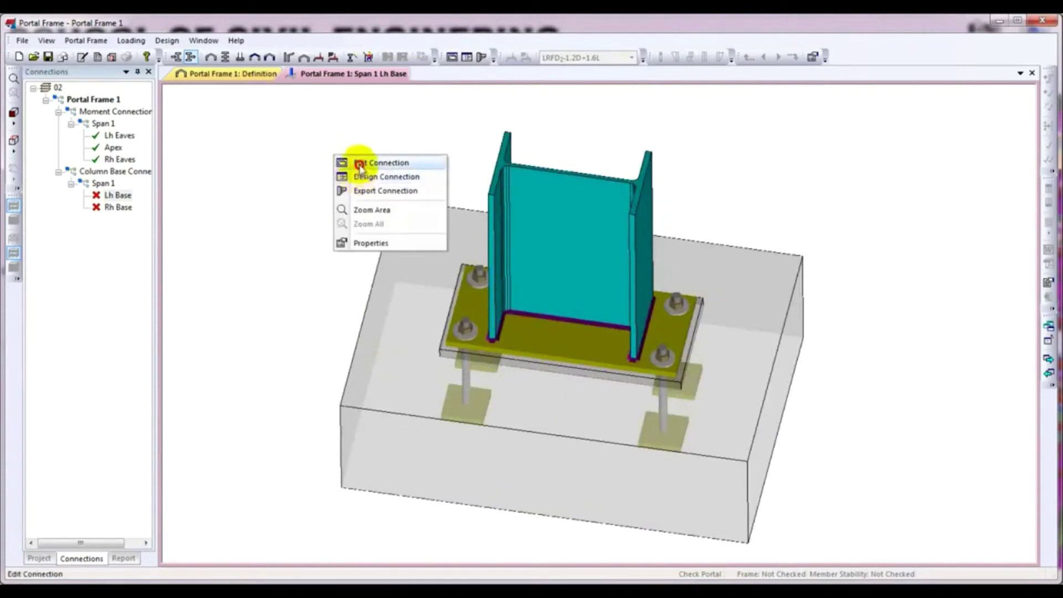
click(357, 163)
drag(517, 83, 418, 85)
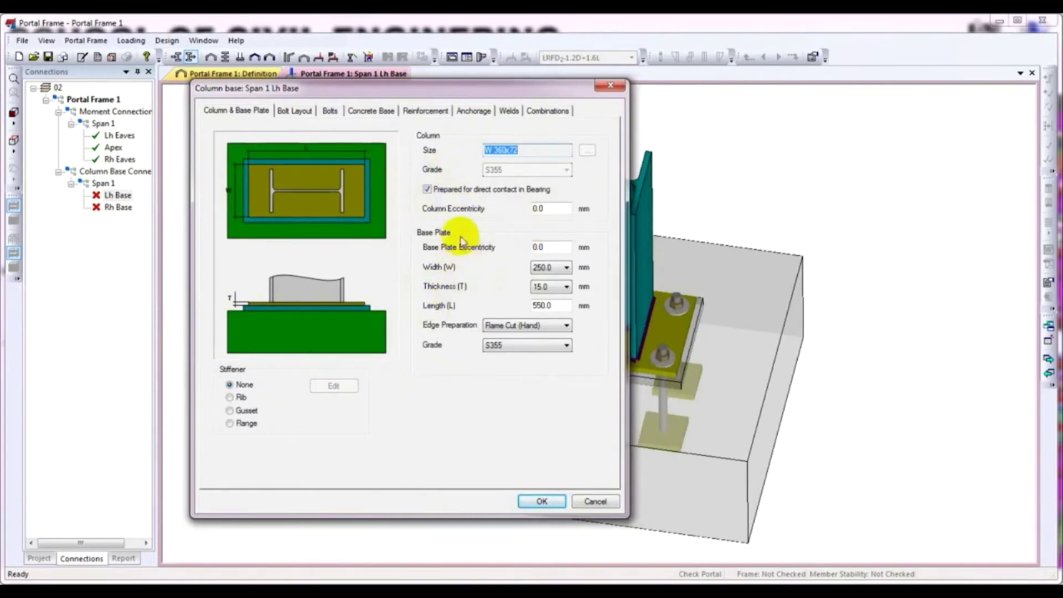
drag(457, 87, 428, 100)
click(216, 128)
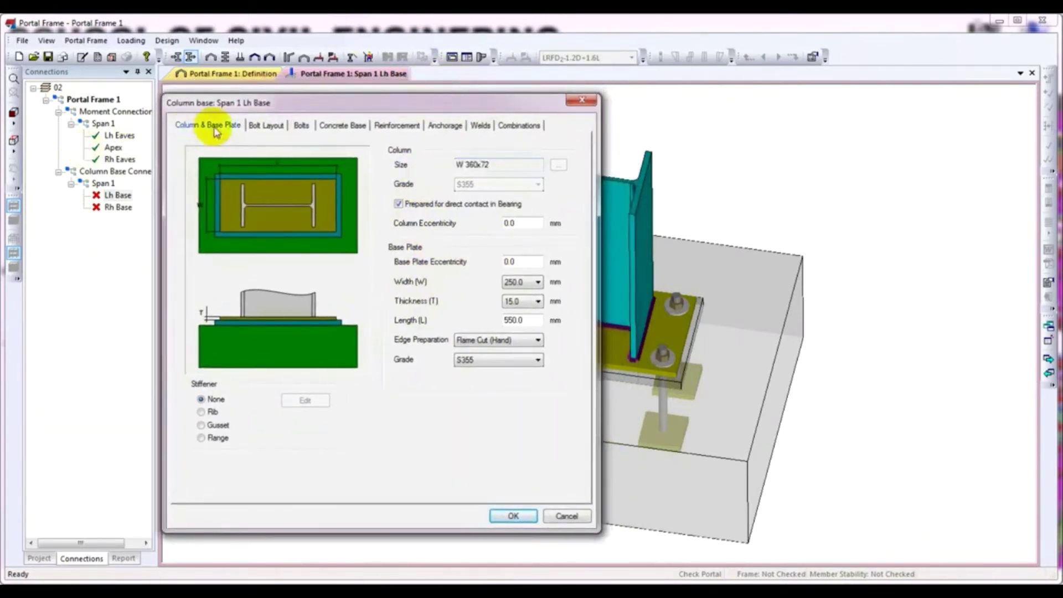
click(298, 200)
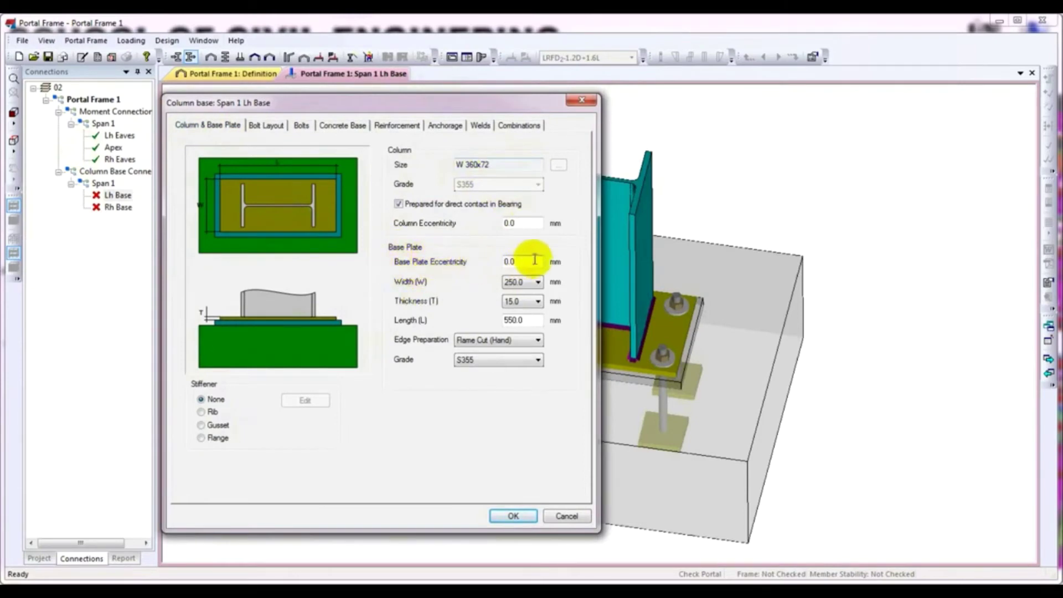
click(534, 302)
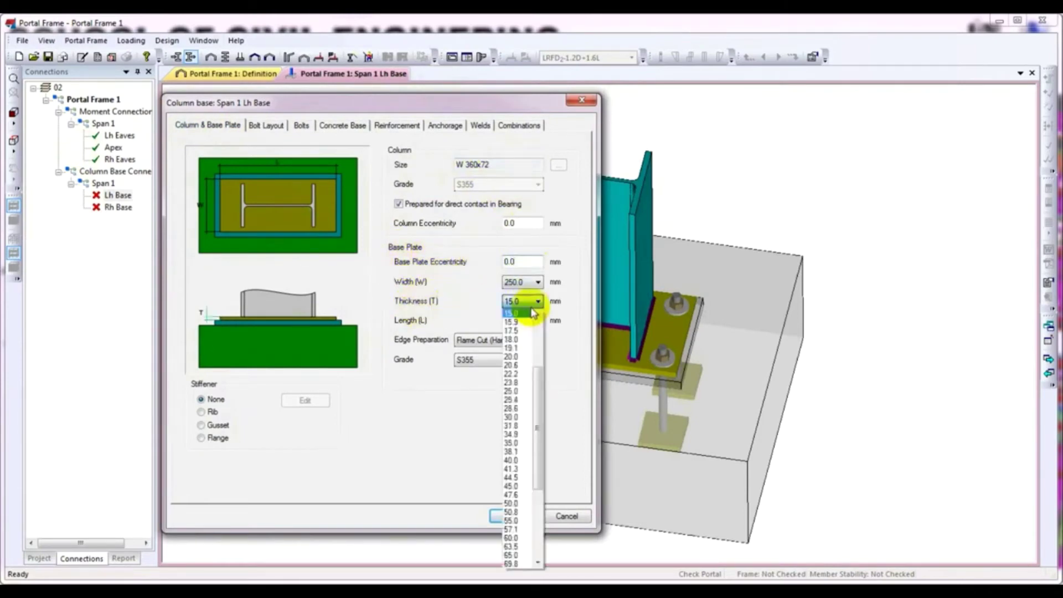
click(524, 356)
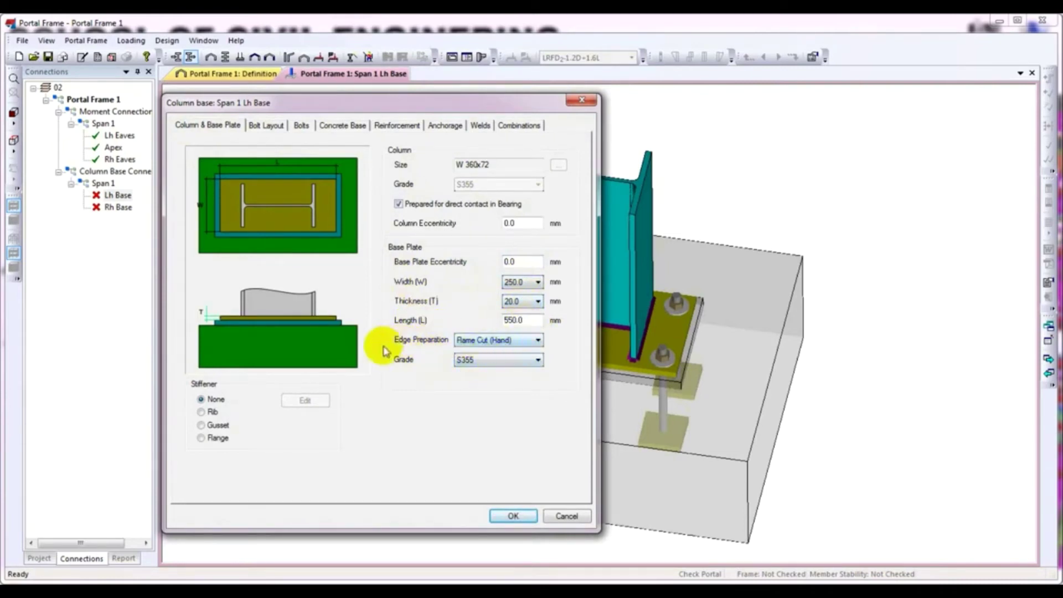
Review the Lh Base connection's bolt layout coordinates and its bolt grade, size and shear transfer settings.
click(273, 130)
click(292, 253)
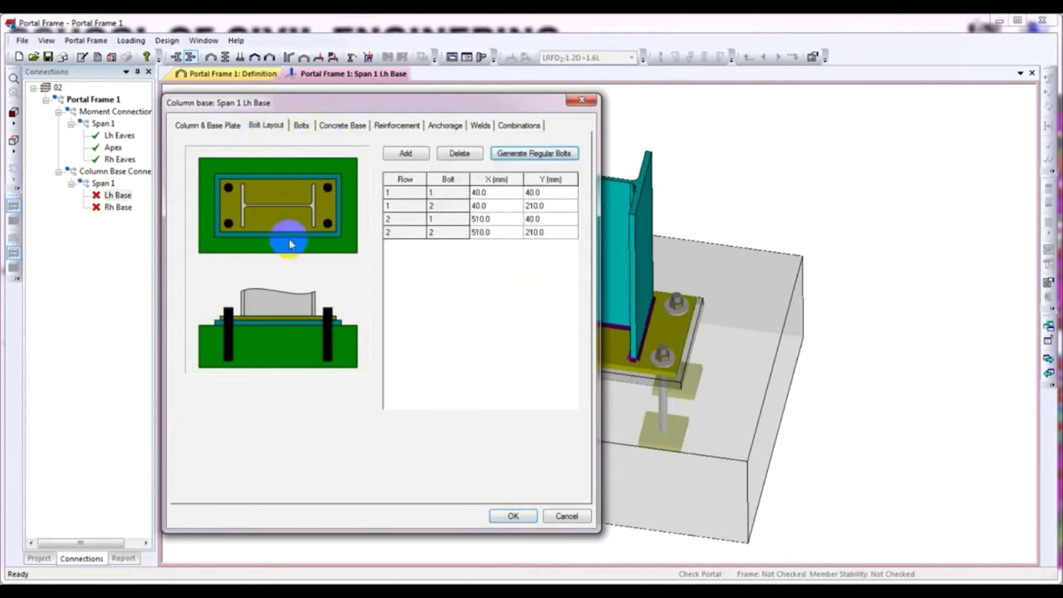
click(224, 182)
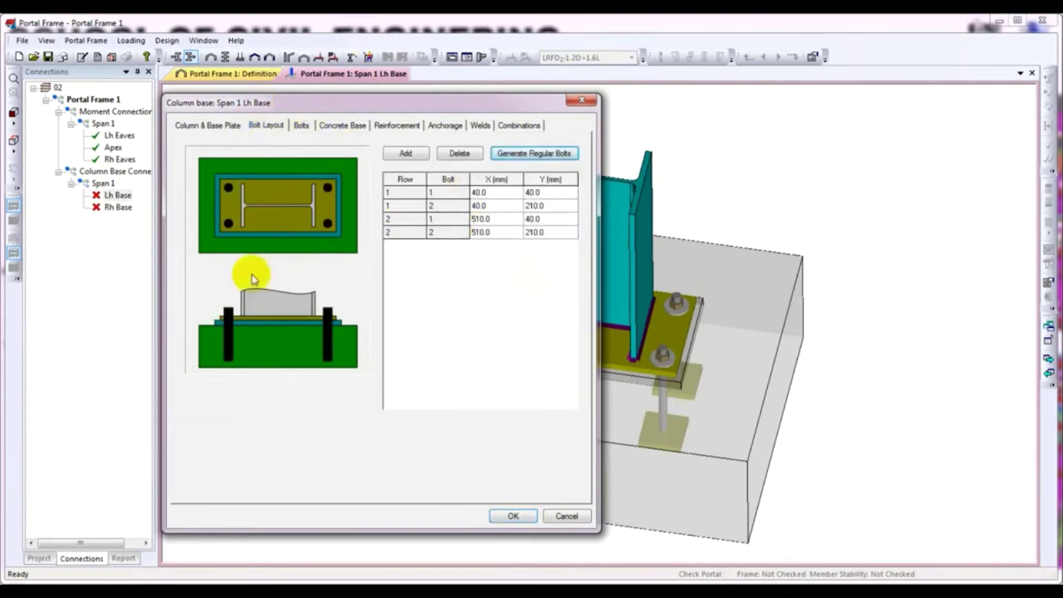
click(302, 126)
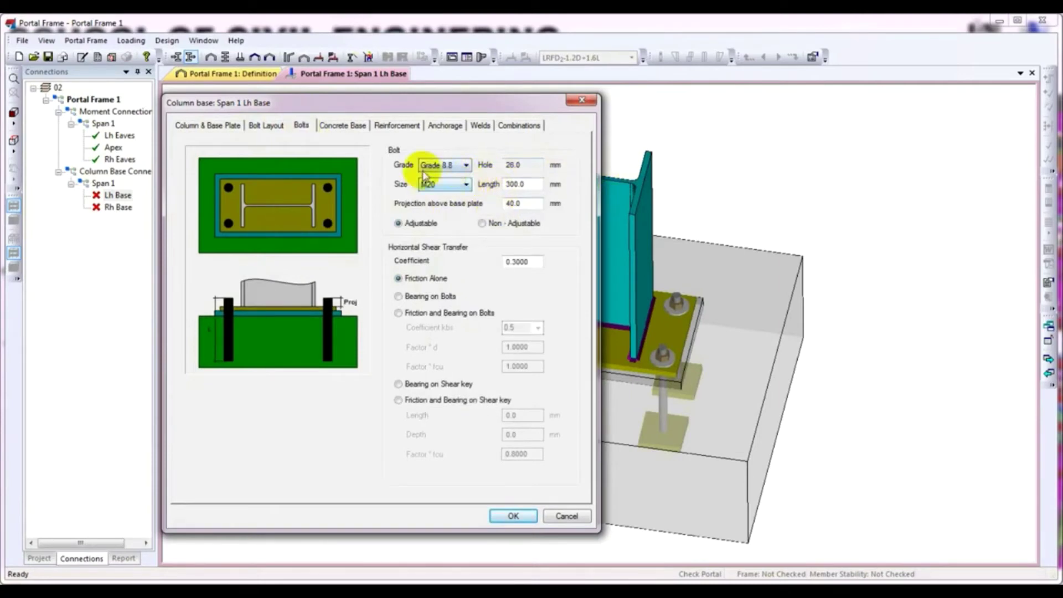
Examine the concrete base's bedding material, cube strength and grout space settings, keeping Mortar and 20 N/mm² selected.
click(343, 127)
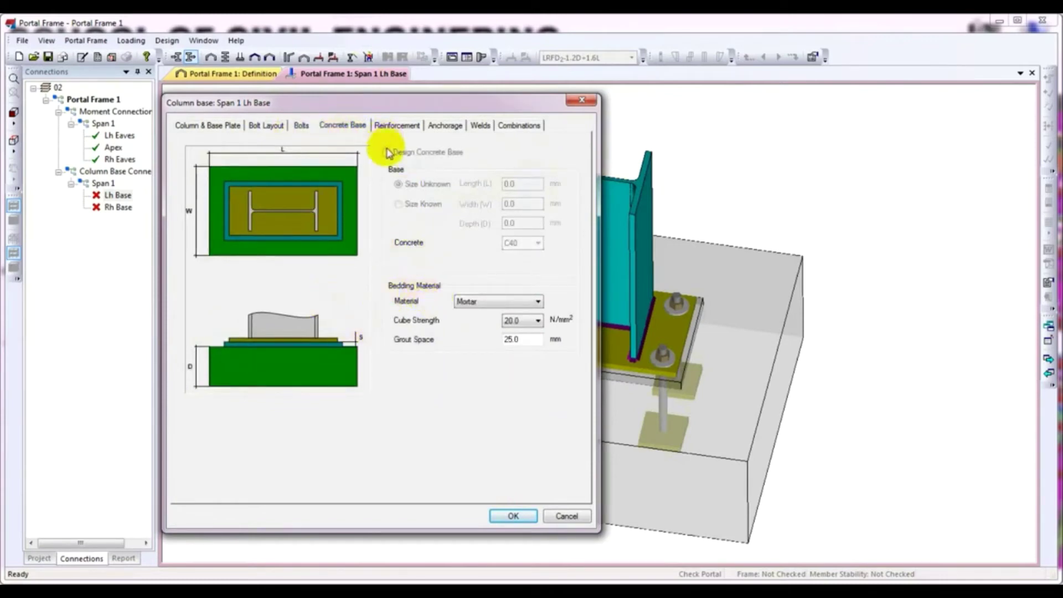
click(468, 302)
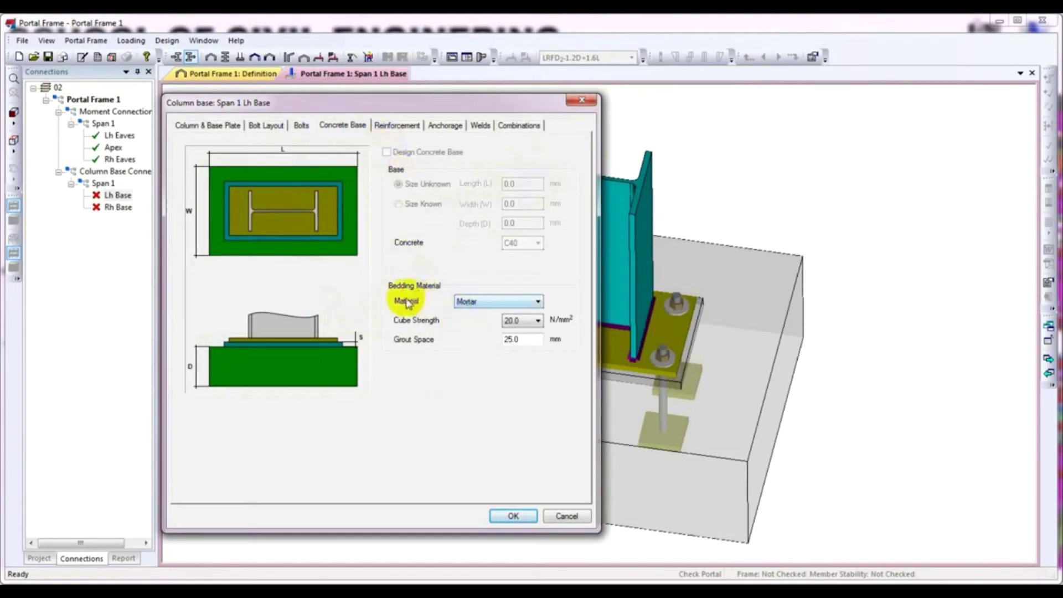
click(490, 301)
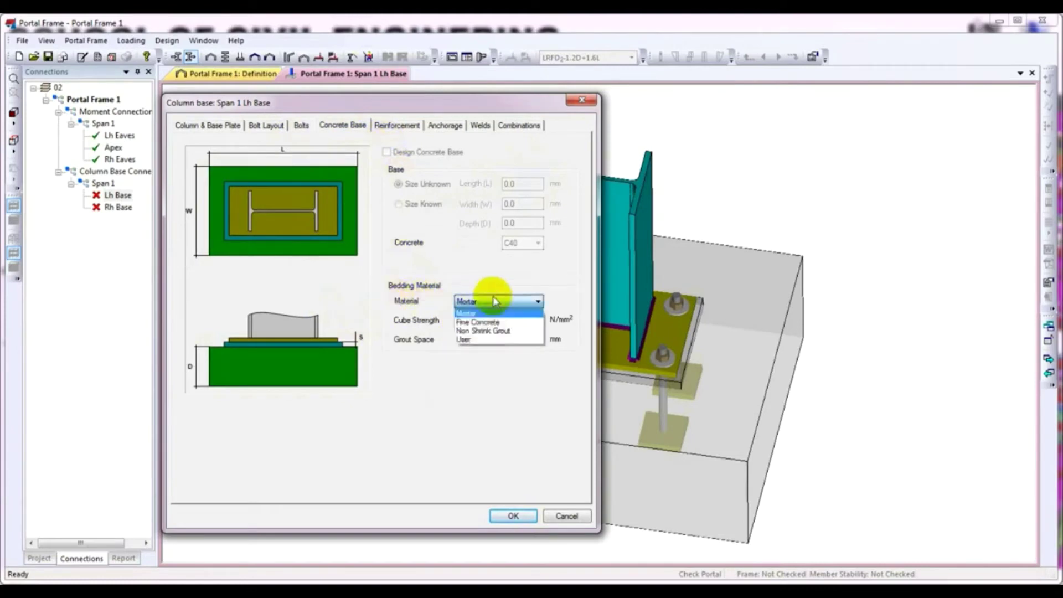
click(410, 306)
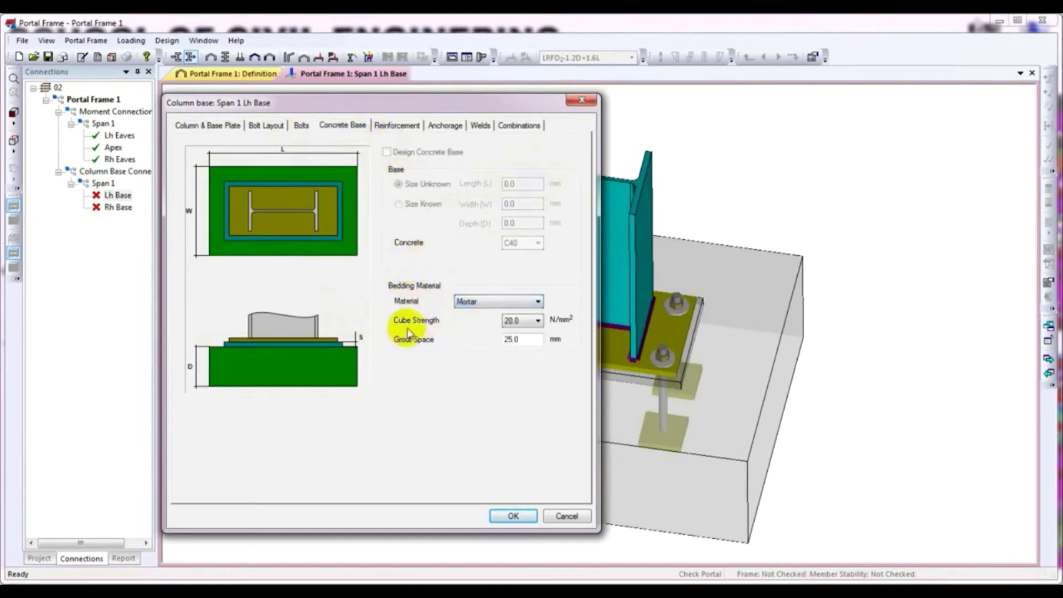
click(535, 323)
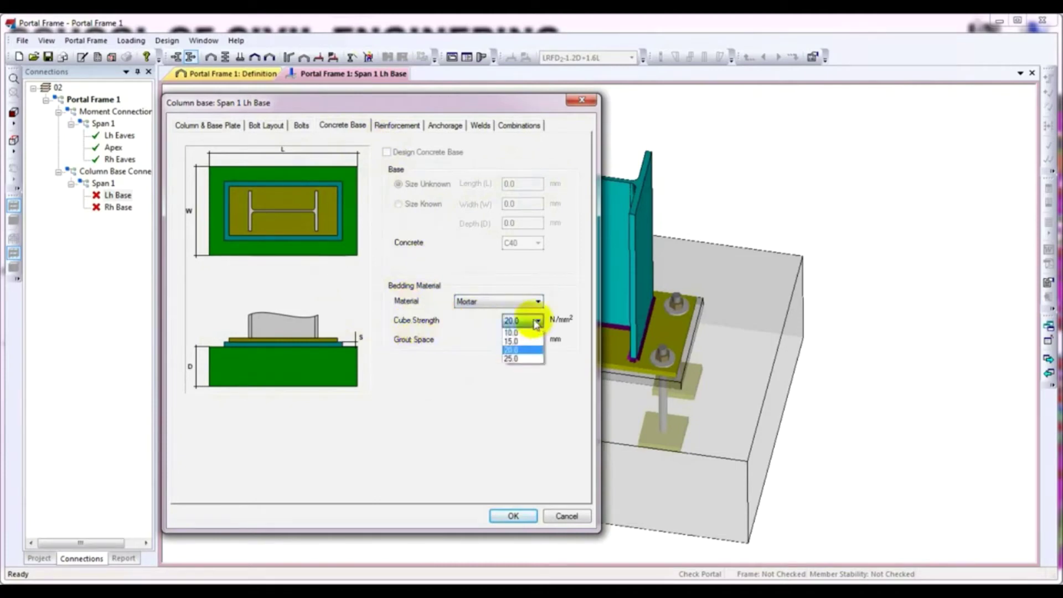
click(529, 350)
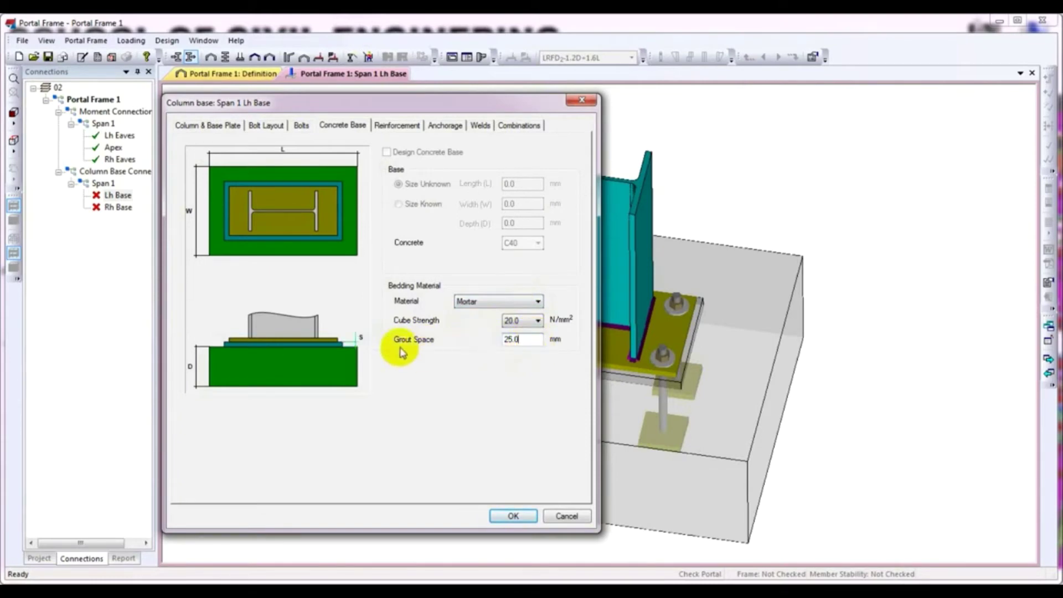
click(346, 352)
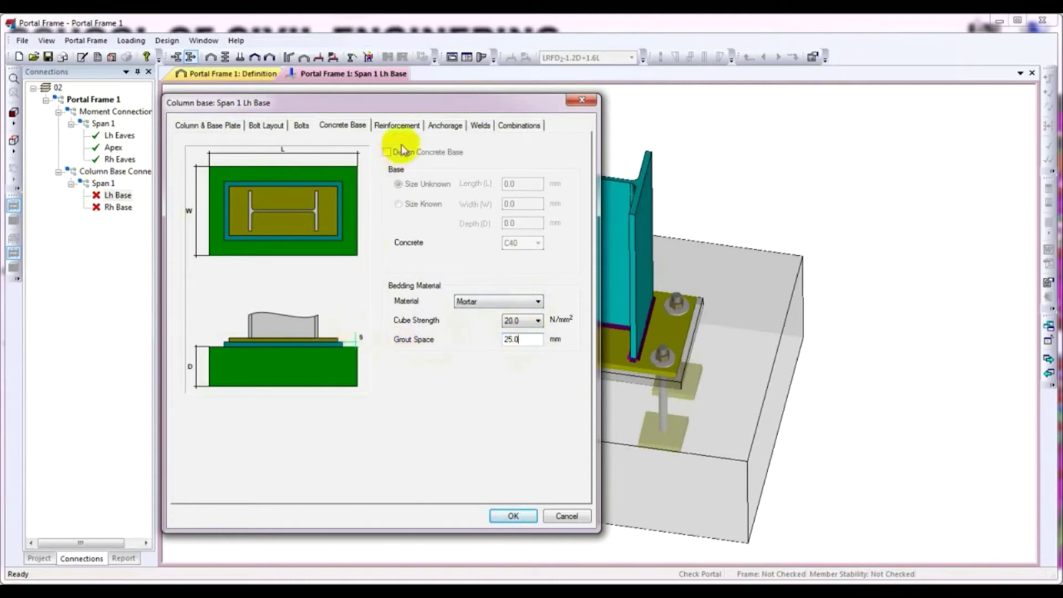
Review the reinforcement settings and the flange and web welds, and accept the edits to the Lh Base connection.
click(413, 126)
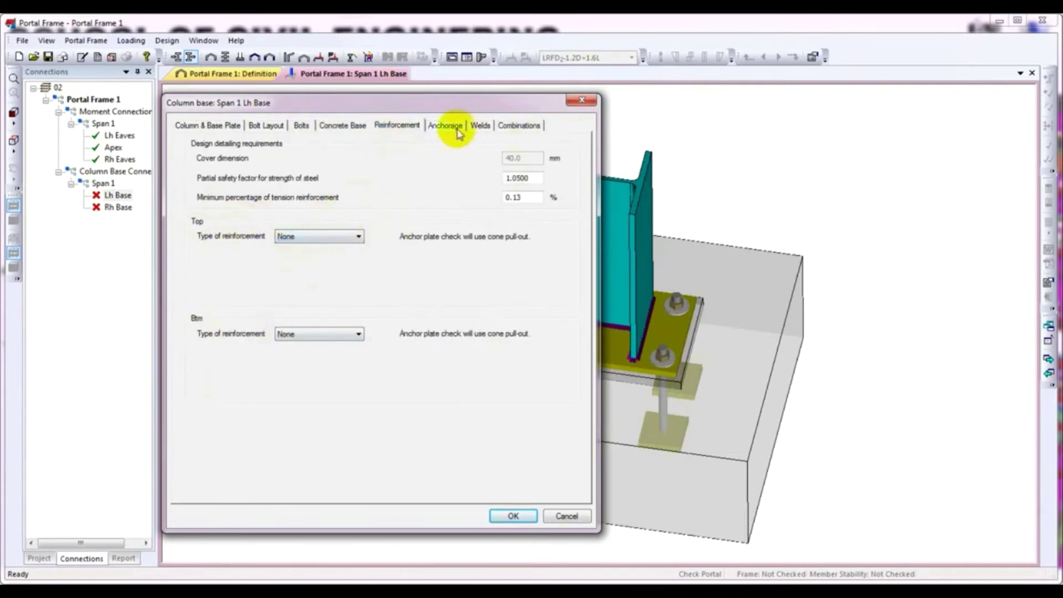
click(478, 126)
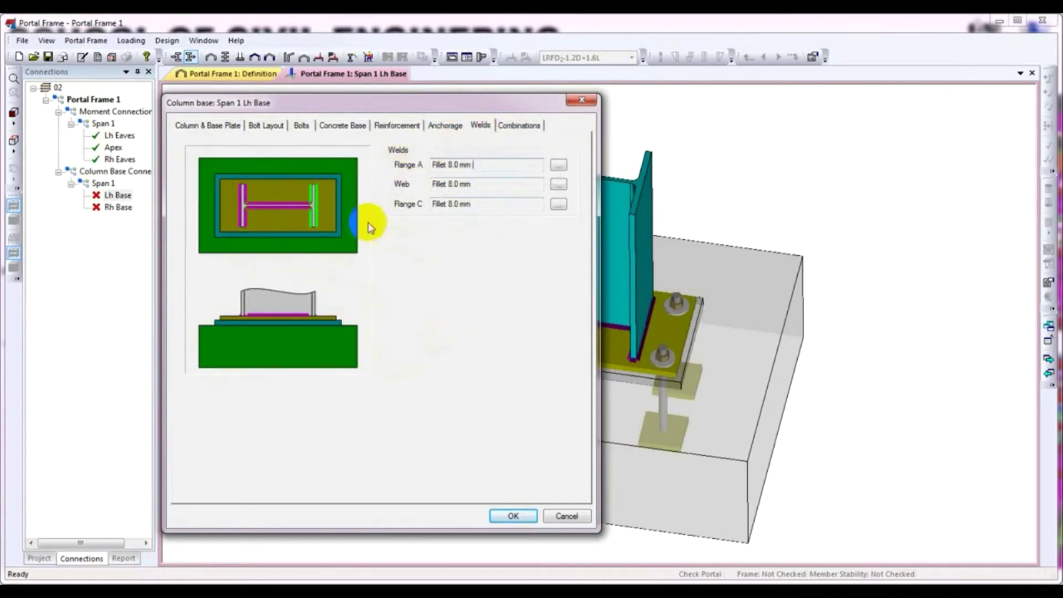
click(477, 183)
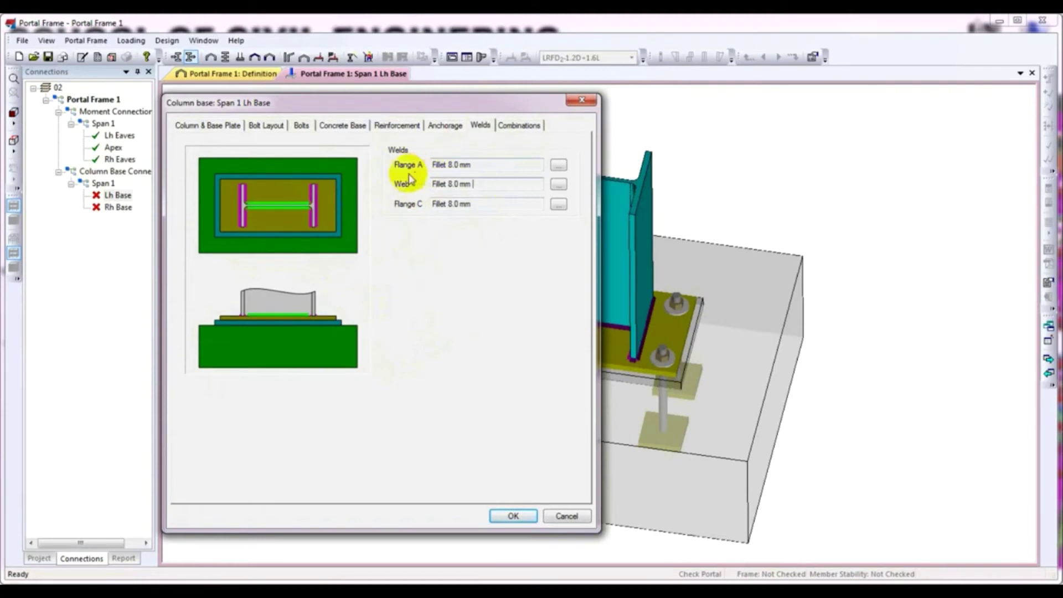
click(475, 204)
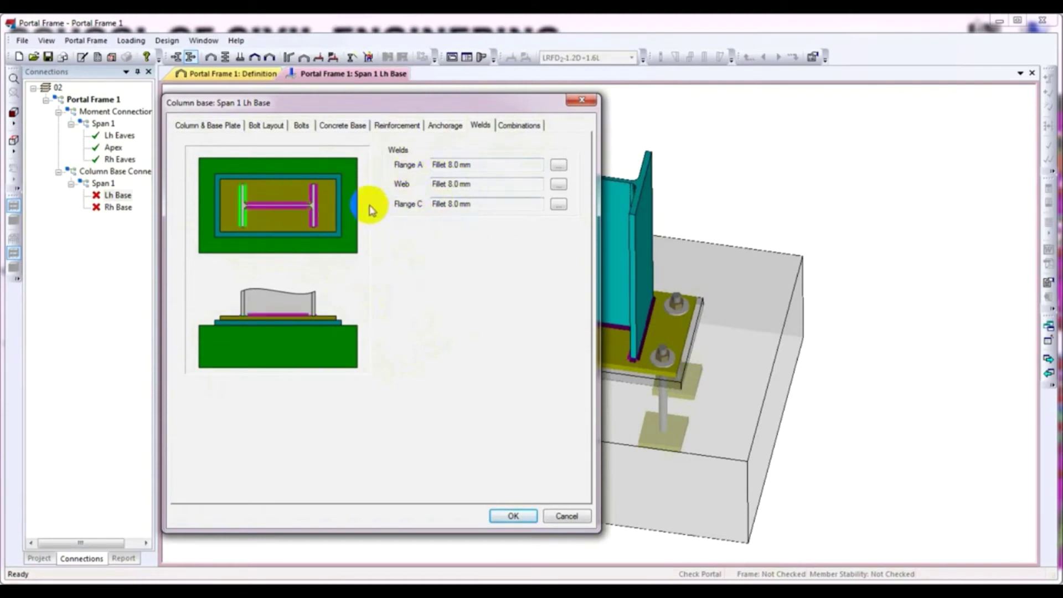
click(237, 207)
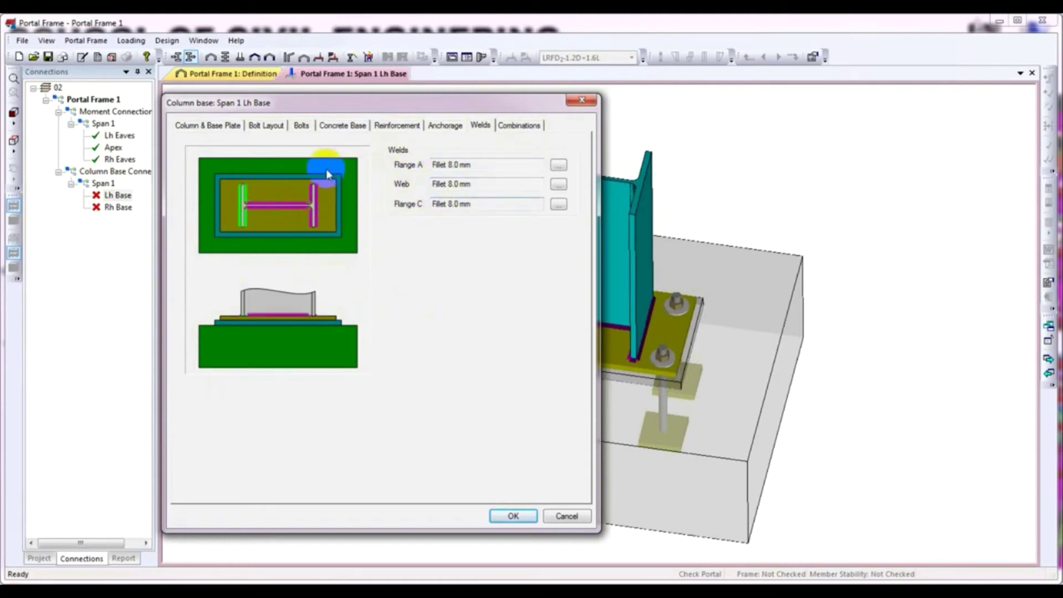
click(309, 207)
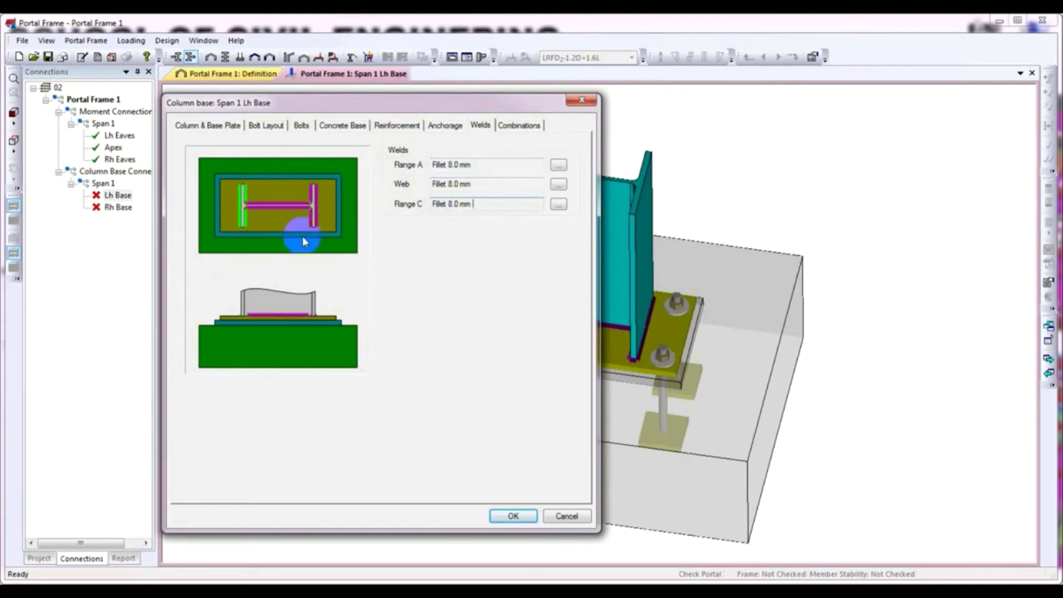
click(513, 516)
Rerun the design check on the Lh Base connection and open the details of its shear check.
right_click(299, 113)
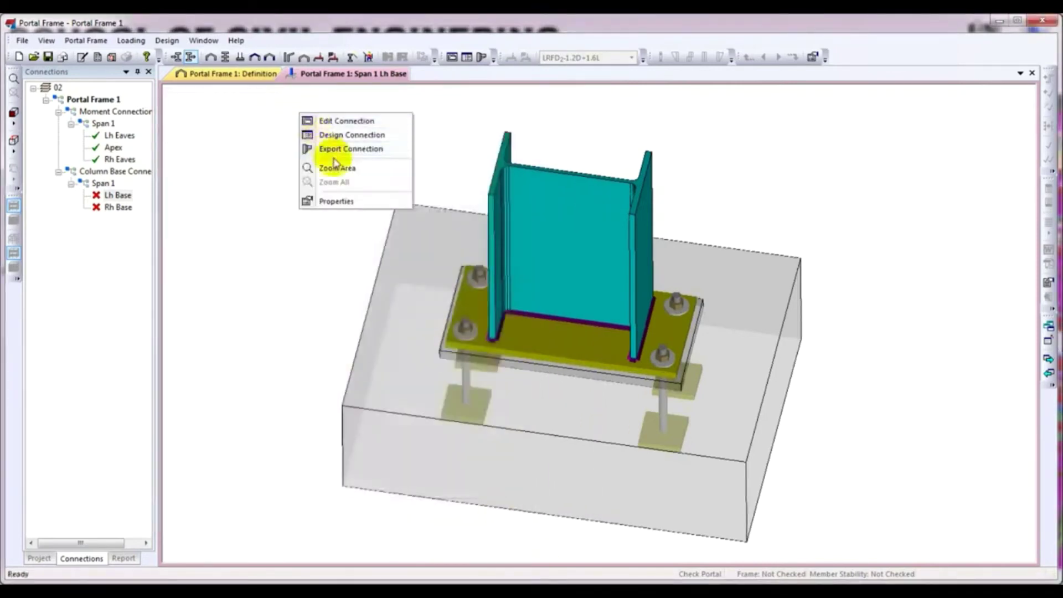
click(349, 135)
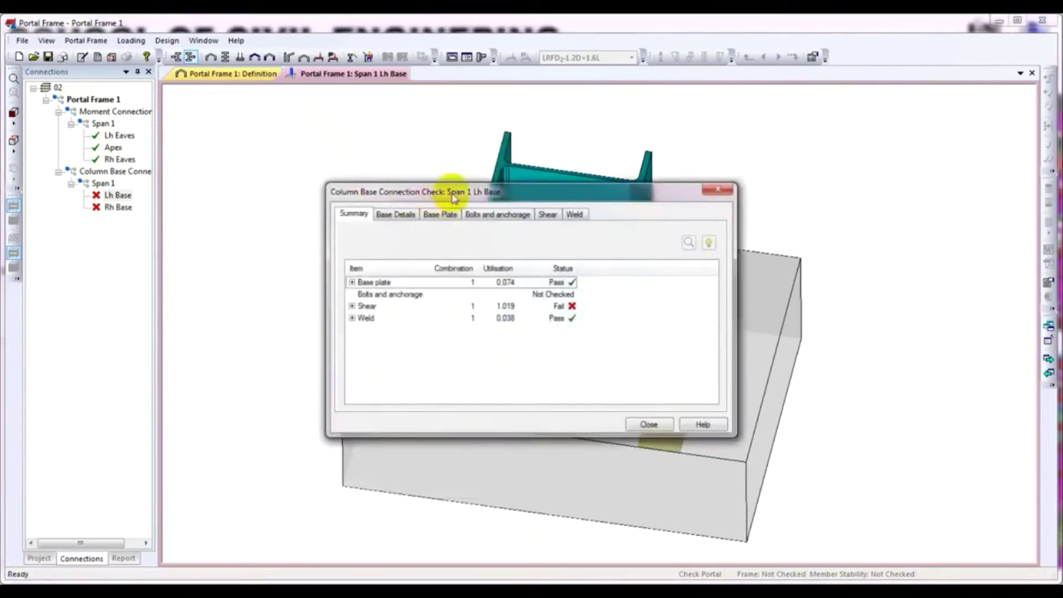
drag(453, 198, 367, 197)
click(267, 304)
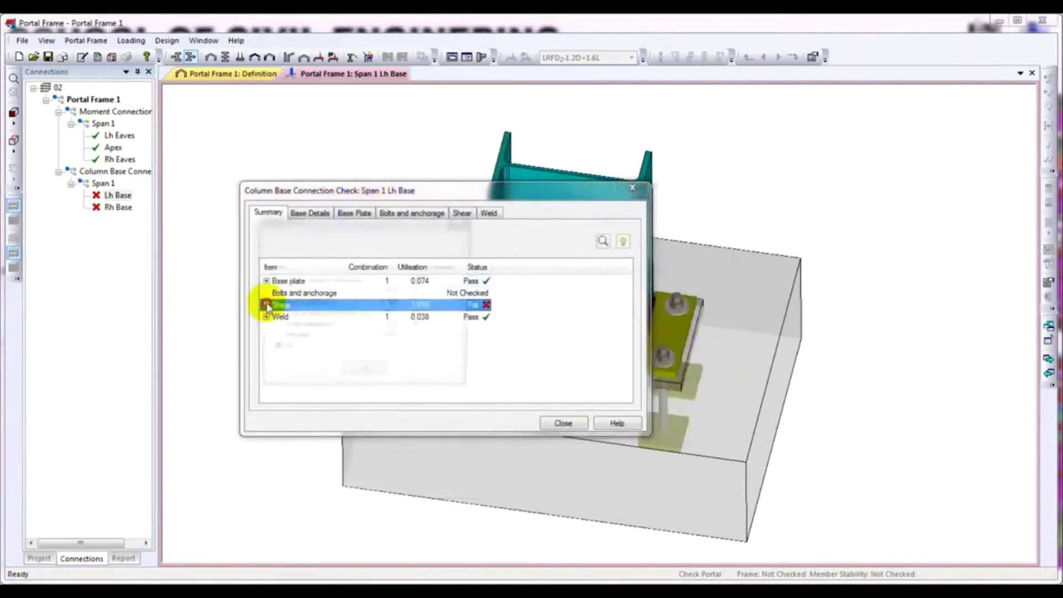
click(267, 305)
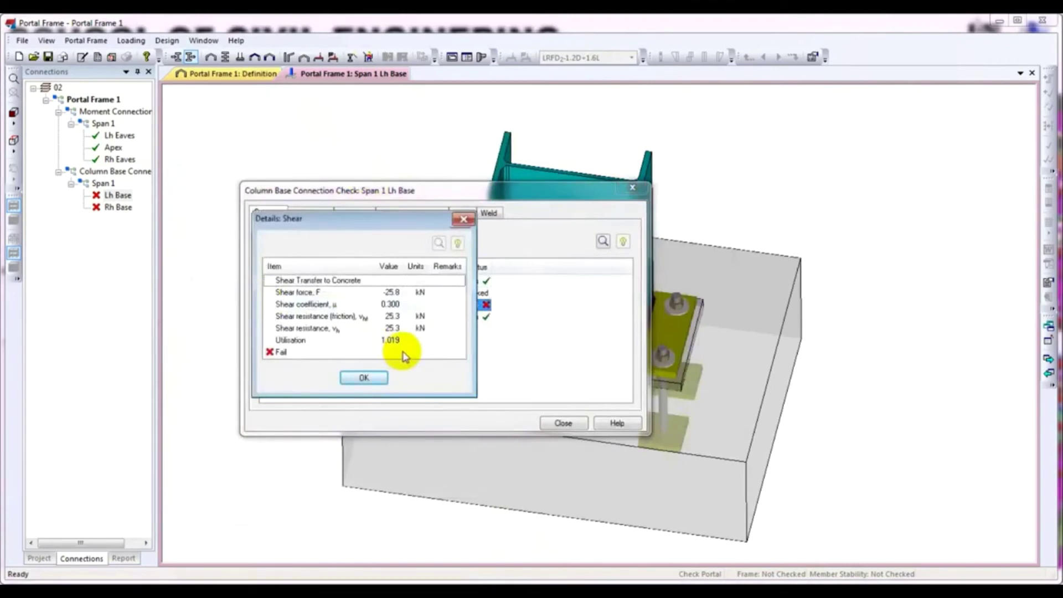
Examine the shear force, coefficient and resistance for the critical load combination, and close the connection check.
click(290, 304)
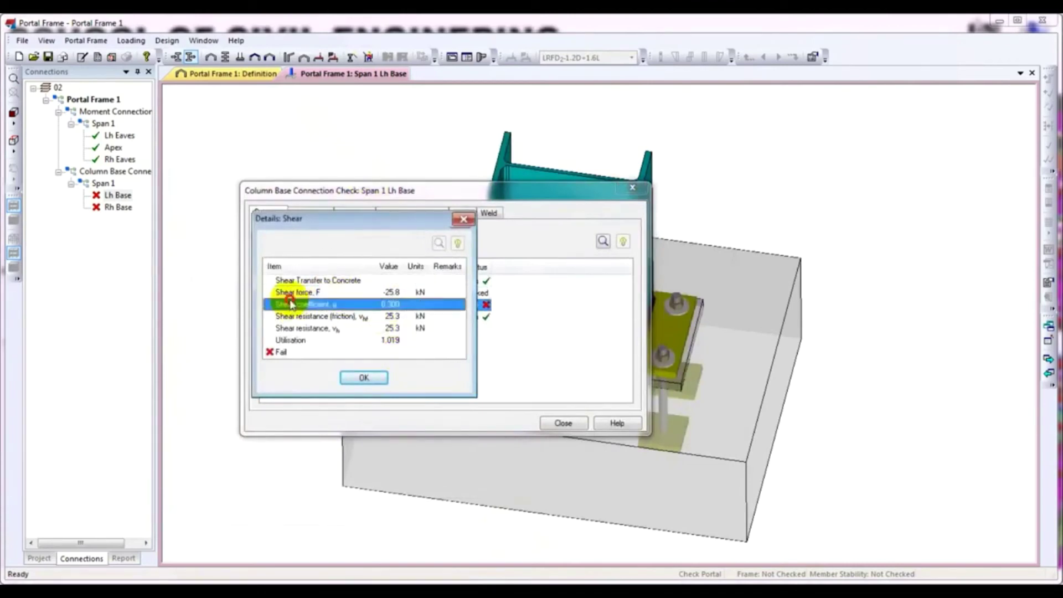
click(292, 292)
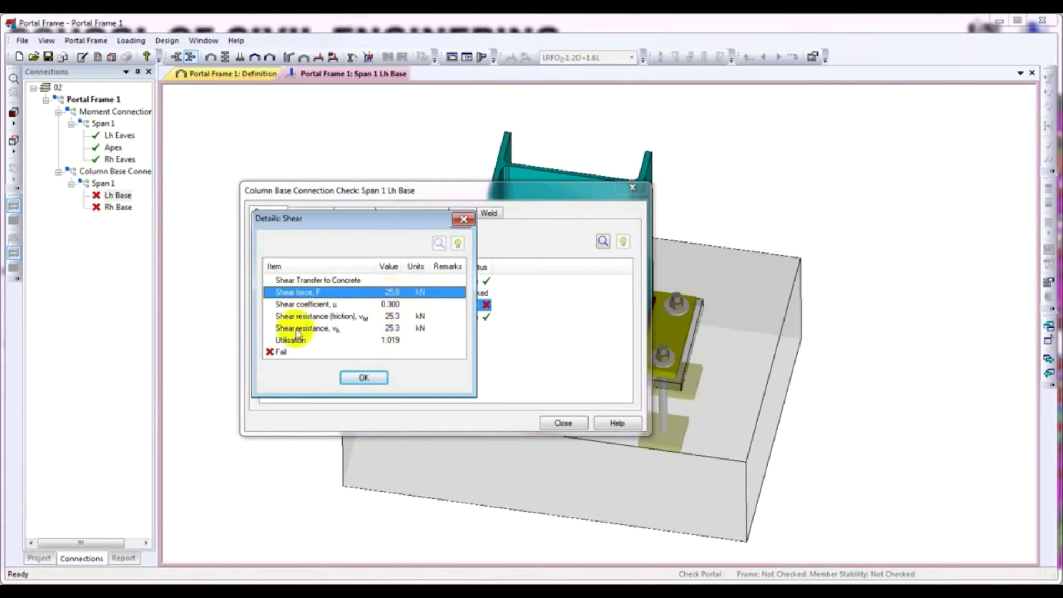
click(313, 316)
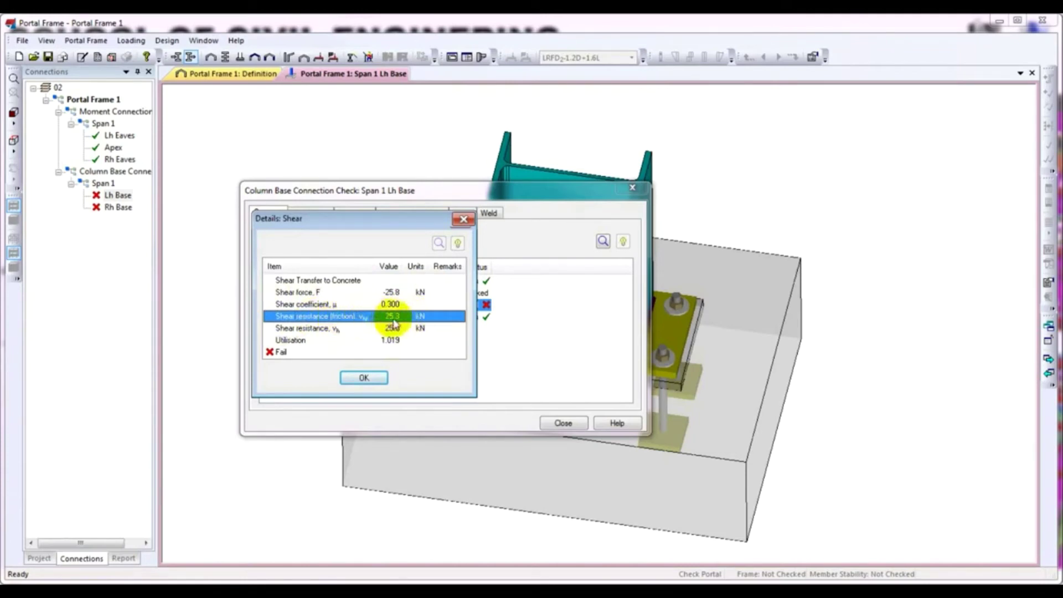
click(291, 329)
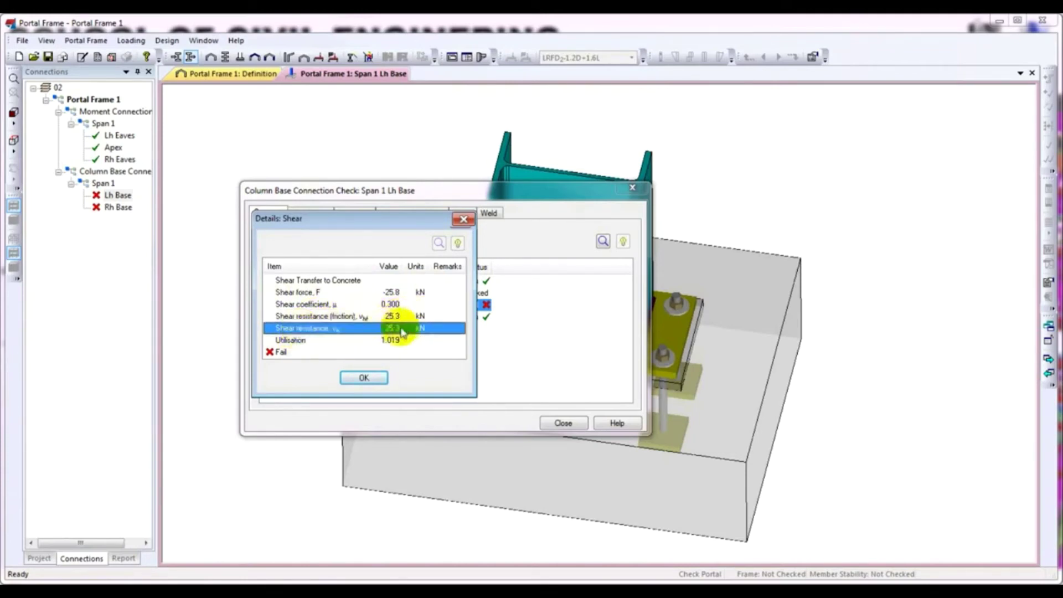
click(359, 379)
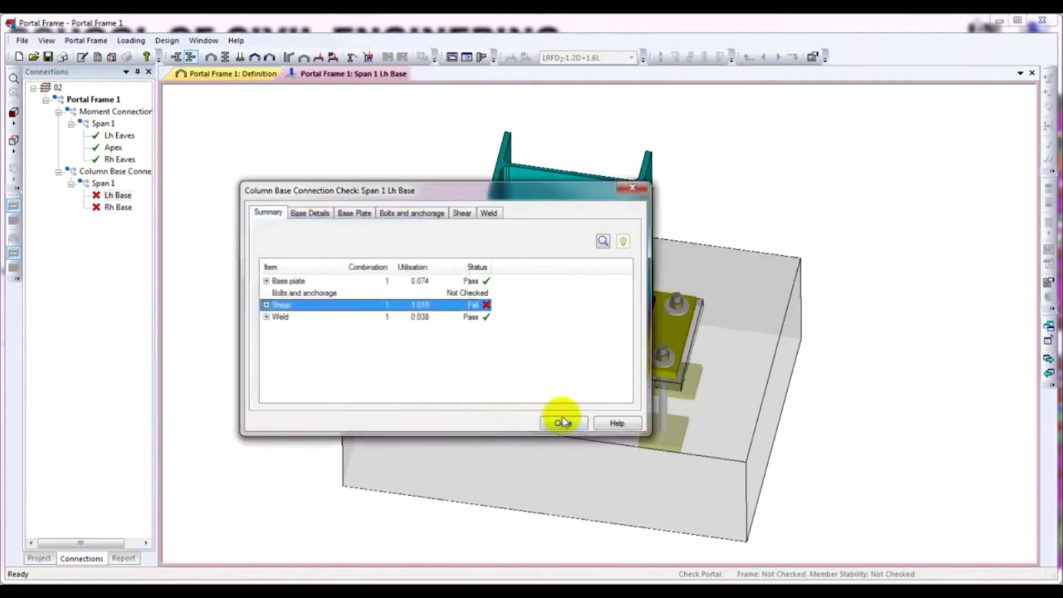
click(460, 214)
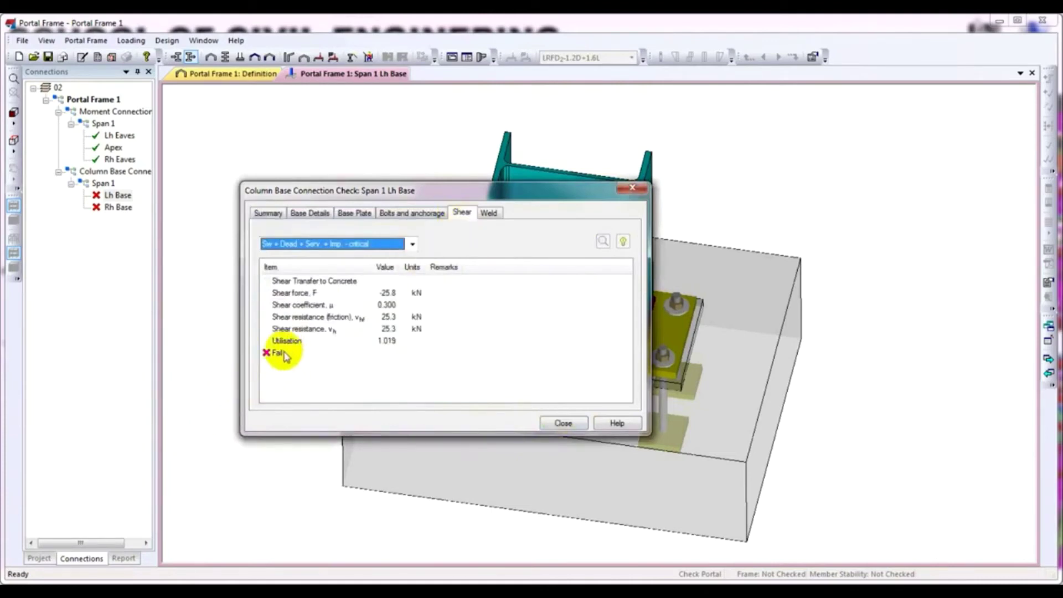
click(566, 425)
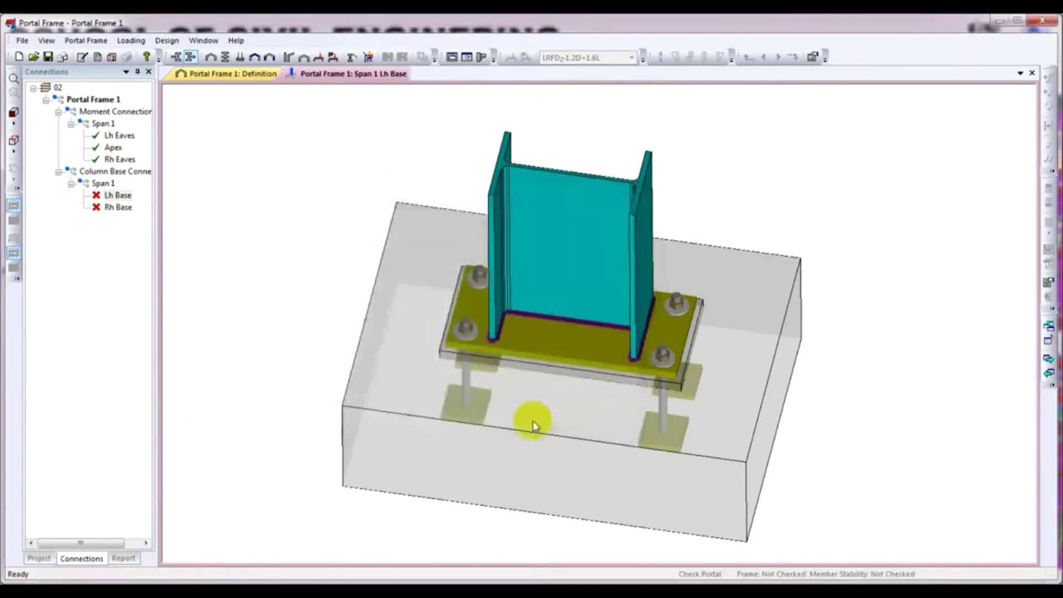
Edit the Lh Base connection and set the base plate steel grade to S460.
right_click(310, 286)
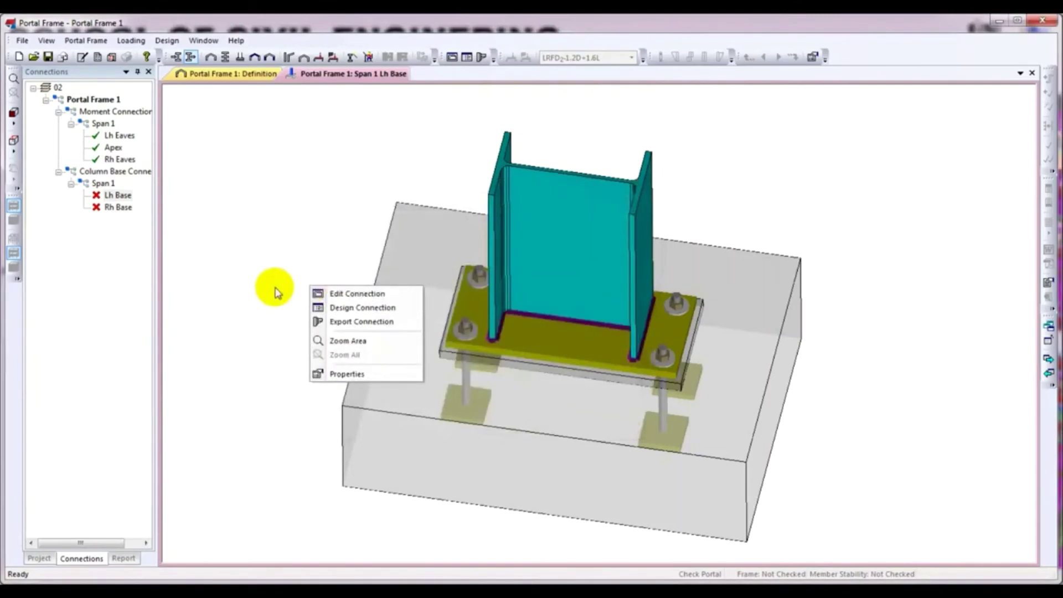
click(353, 292)
drag(516, 82, 456, 83)
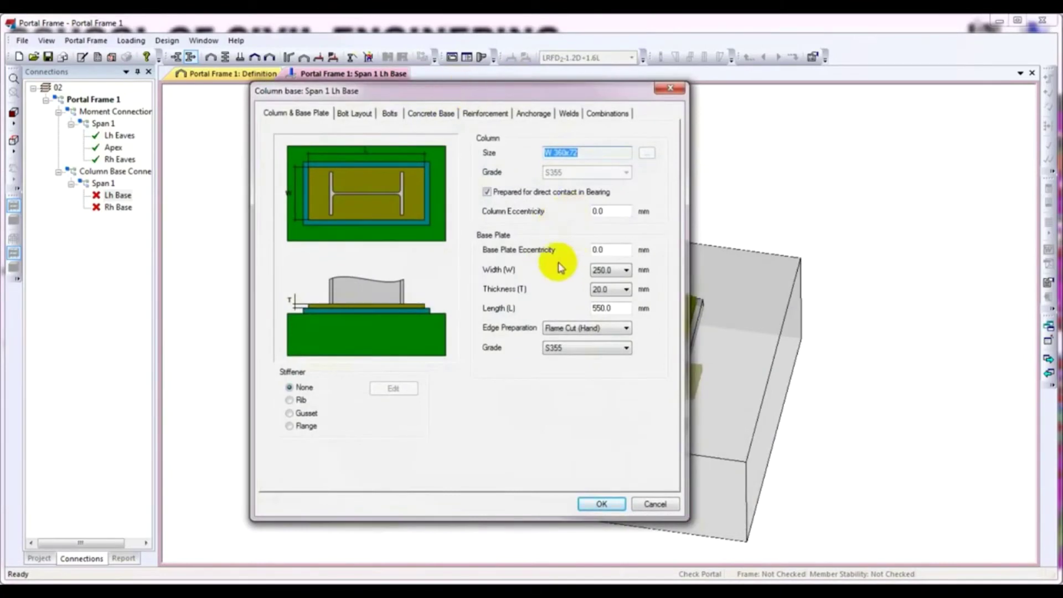
click(559, 348)
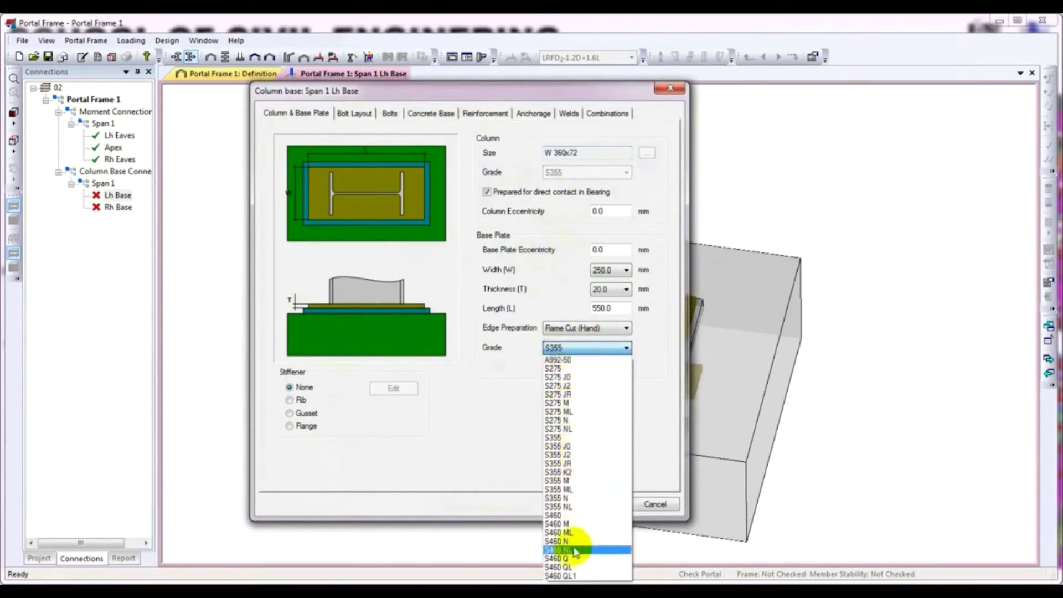
click(568, 351)
click(568, 352)
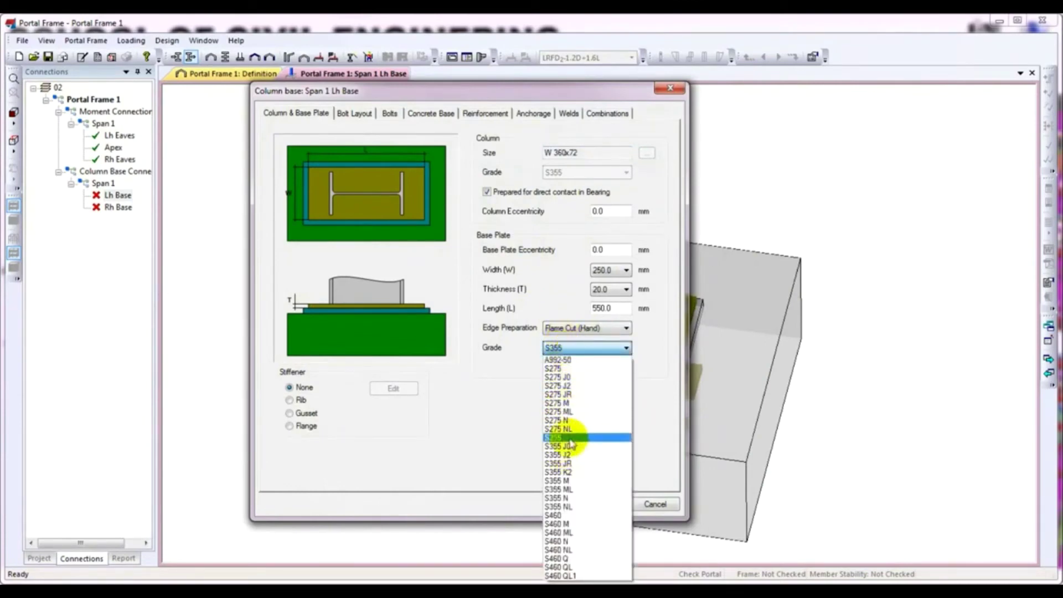
click(558, 516)
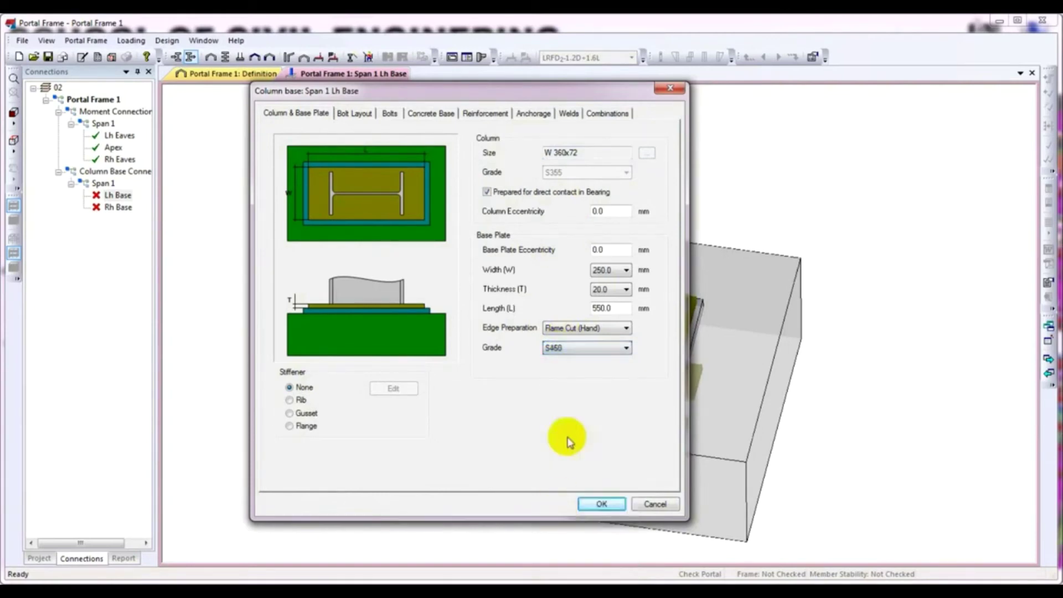
click(601, 504)
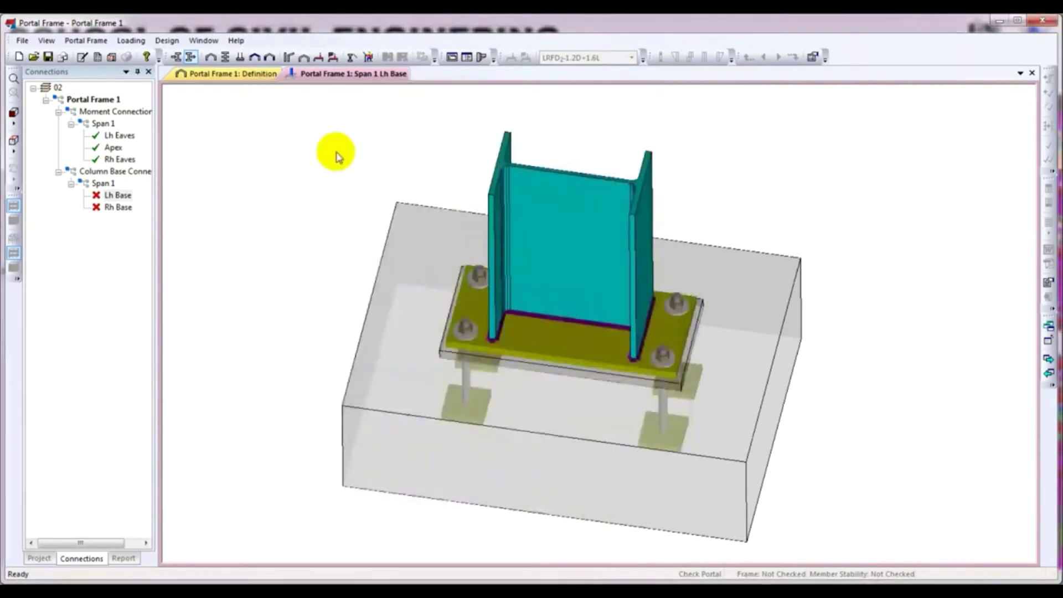
Rerun the design check on the Lh Base connection, review its shear results, and close the check.
right_click(310, 137)
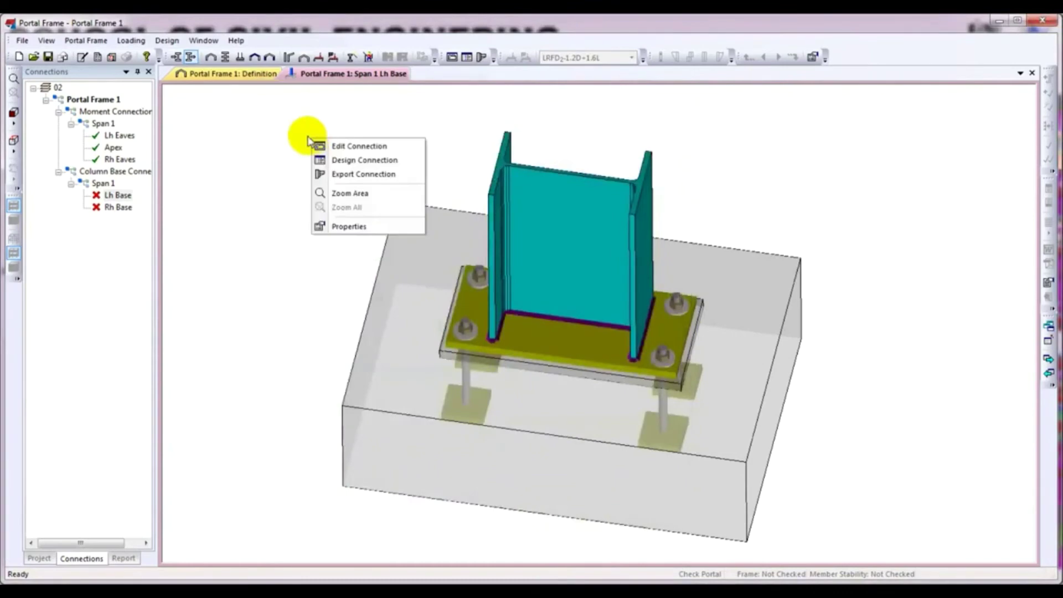
click(339, 163)
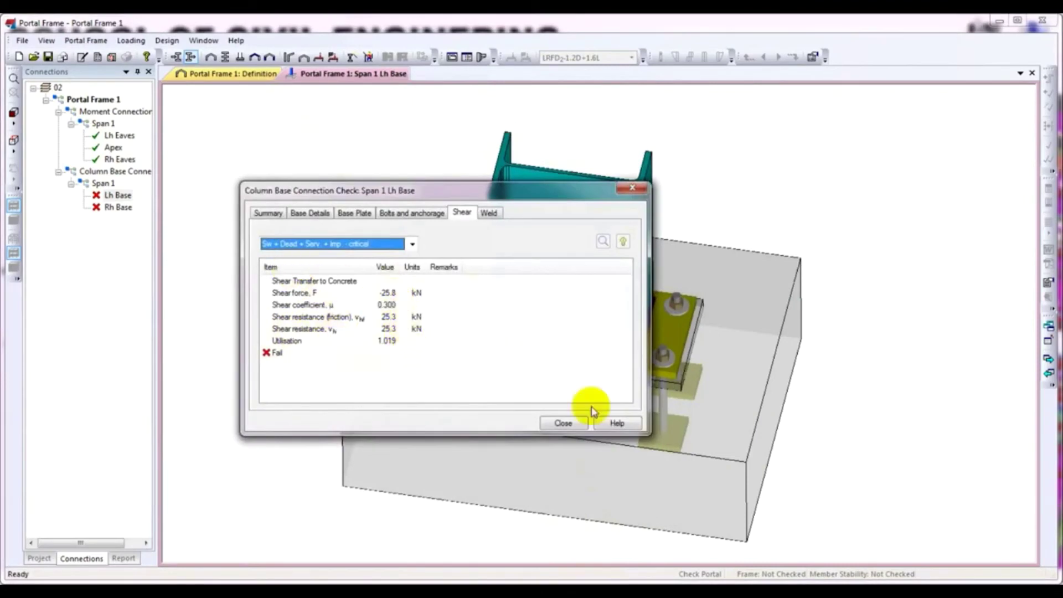
click(563, 423)
Edit the Lh Base connection and set the horizontal shear transfer to Friction and Bearing on Bolts.
right_click(289, 216)
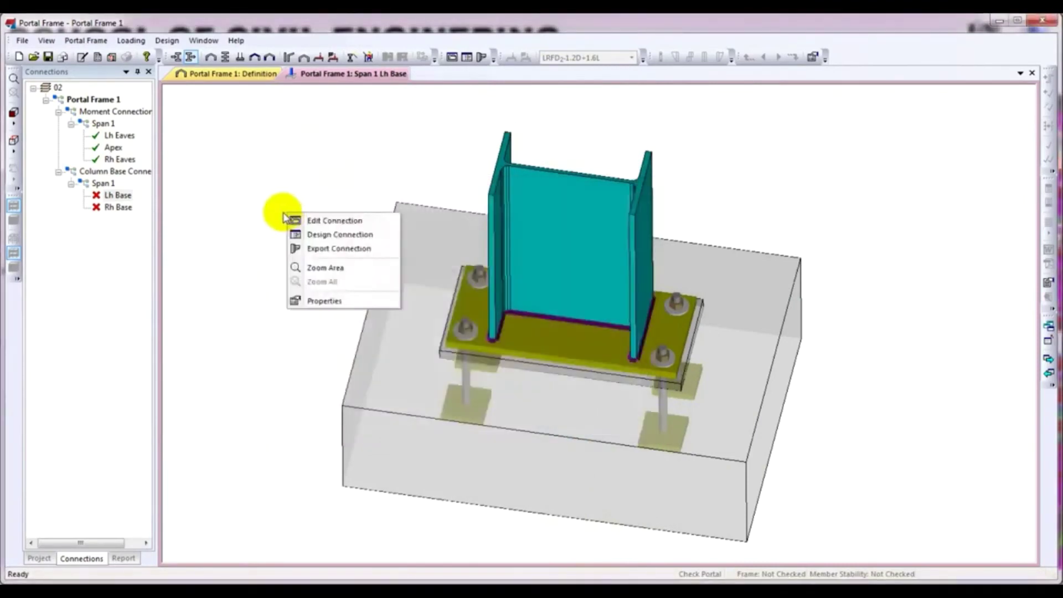
click(327, 222)
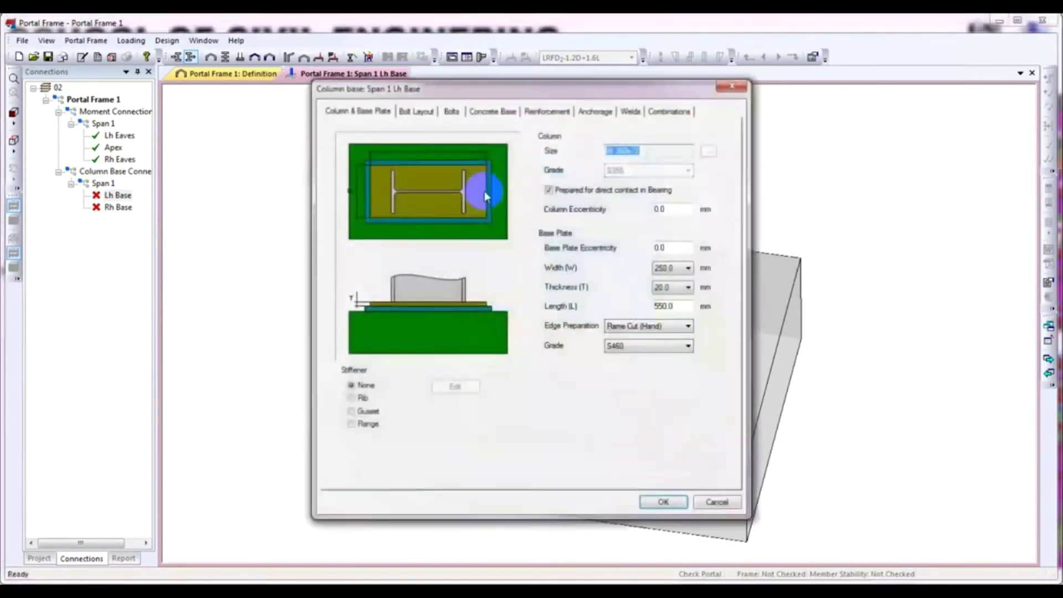
drag(505, 93, 381, 92)
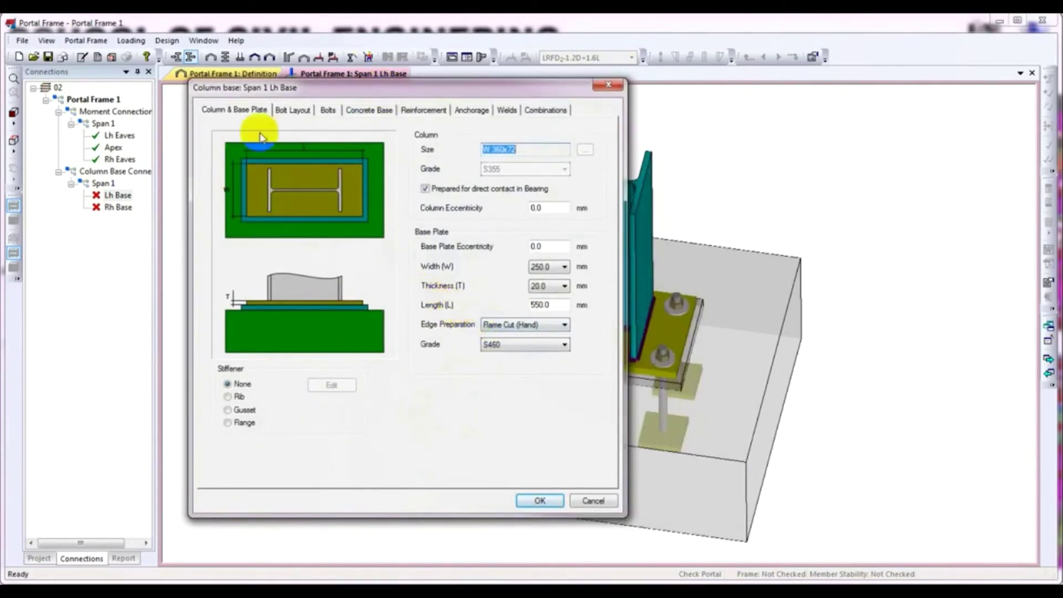
click(290, 112)
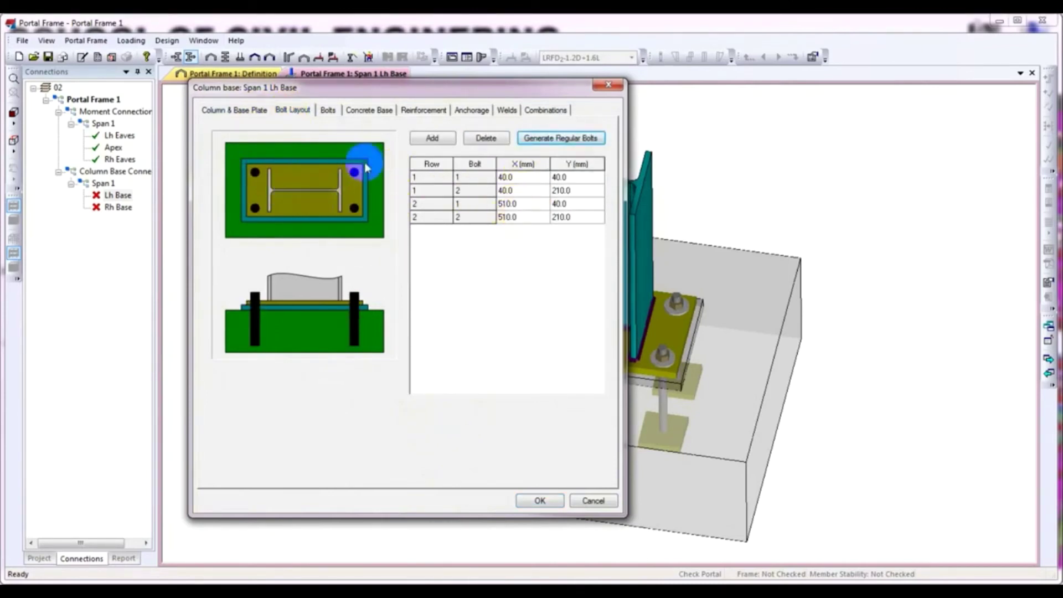
click(330, 111)
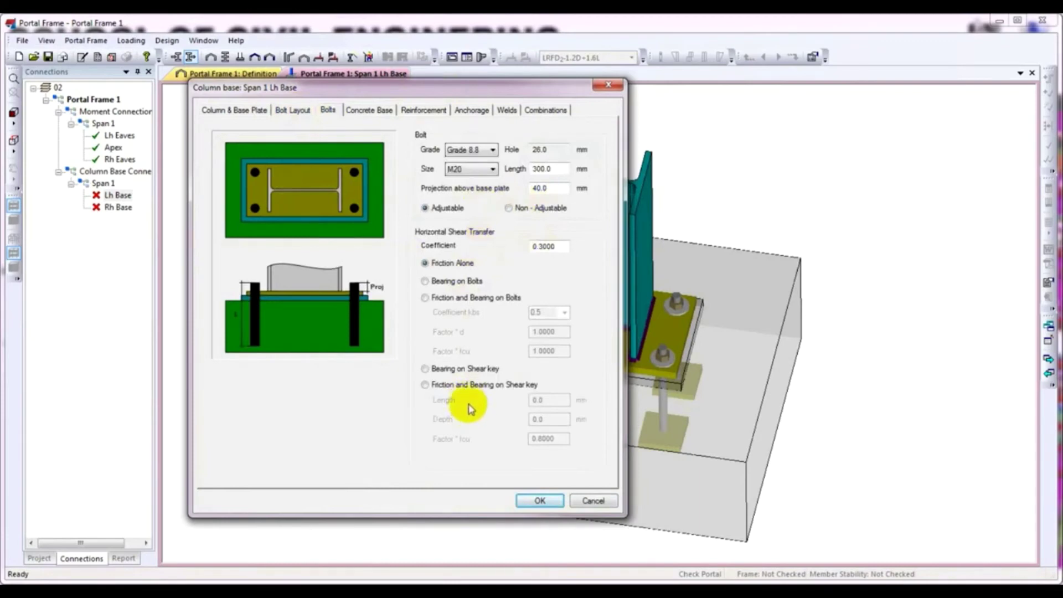
click(440, 371)
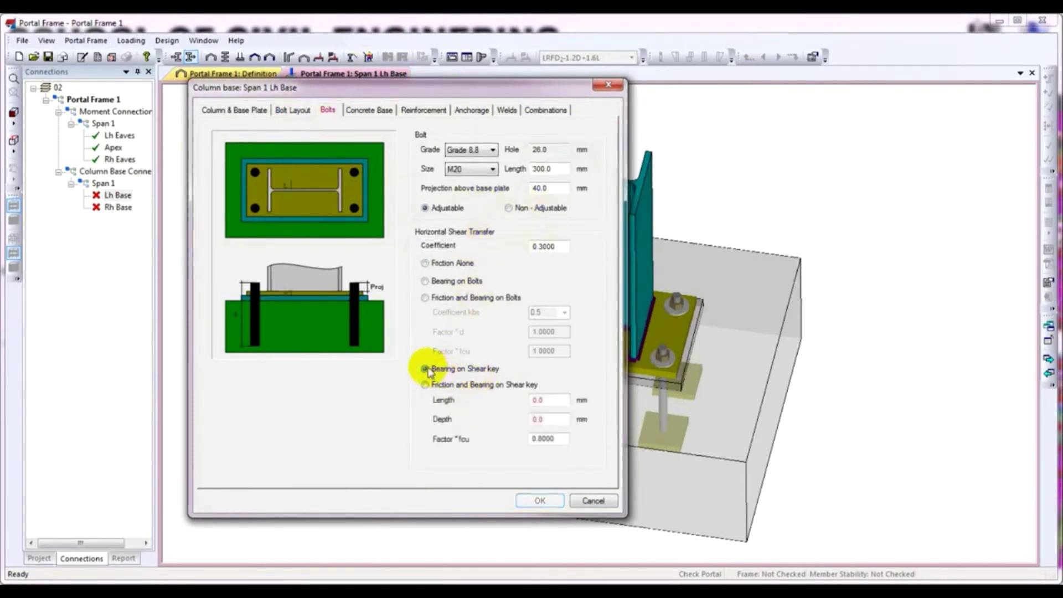
click(427, 369)
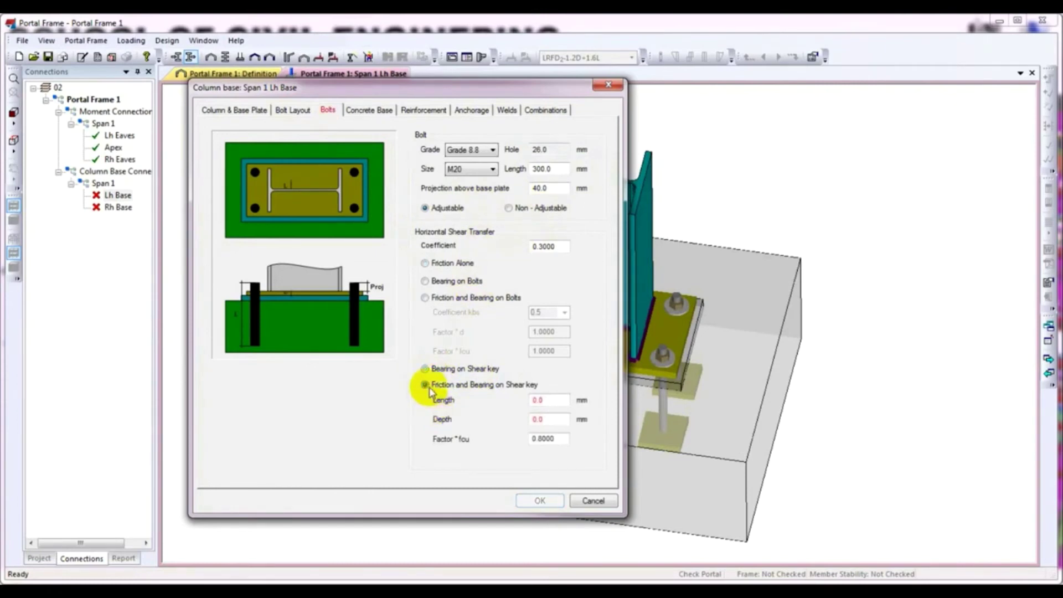
click(427, 369)
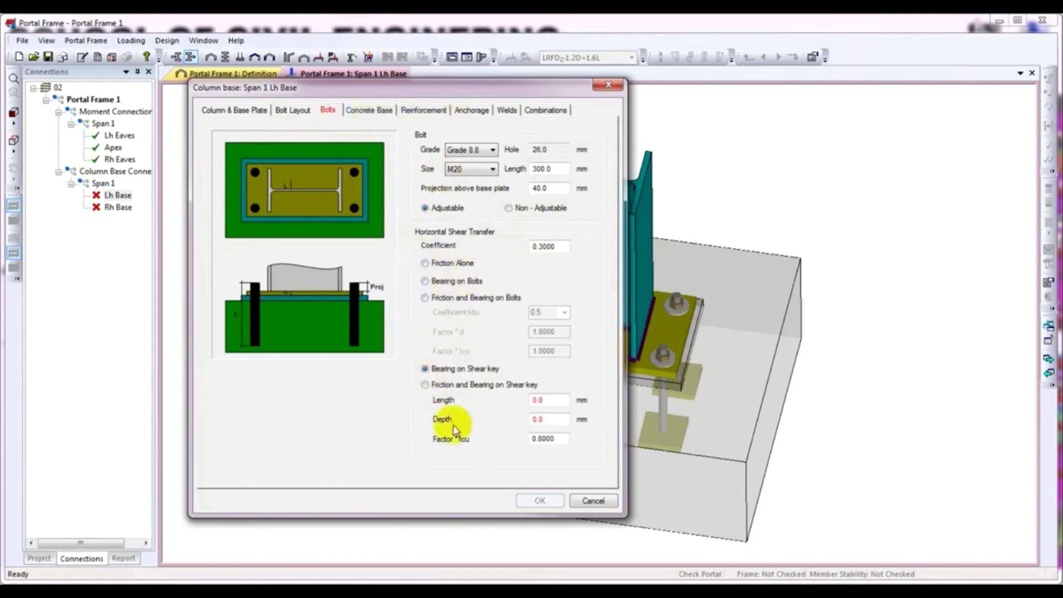
click(424, 298)
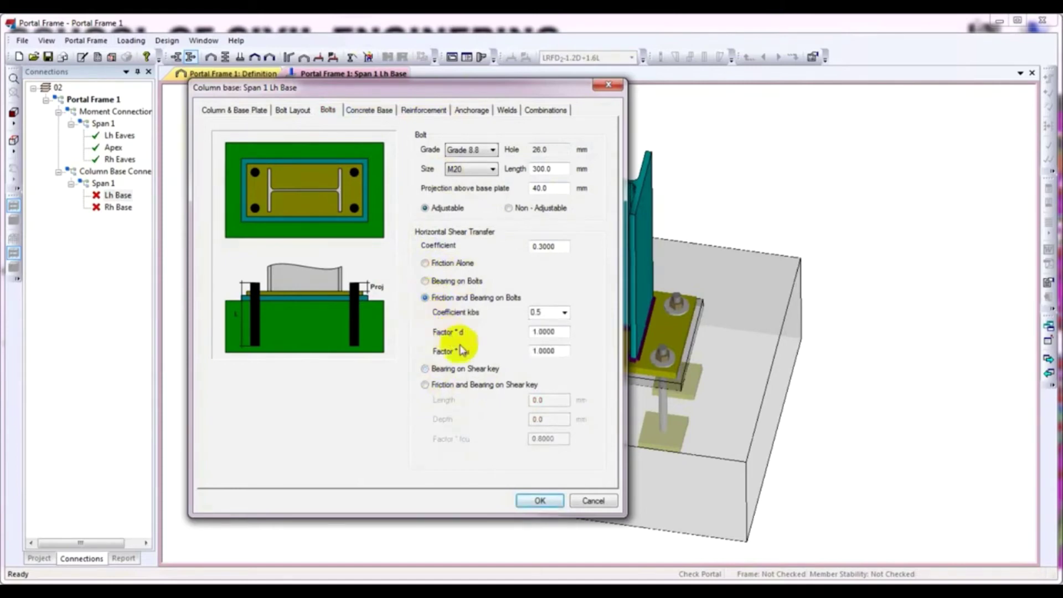
Set the cube strength of the Lh Base mortar bedding to 25 N/mm².
click(379, 110)
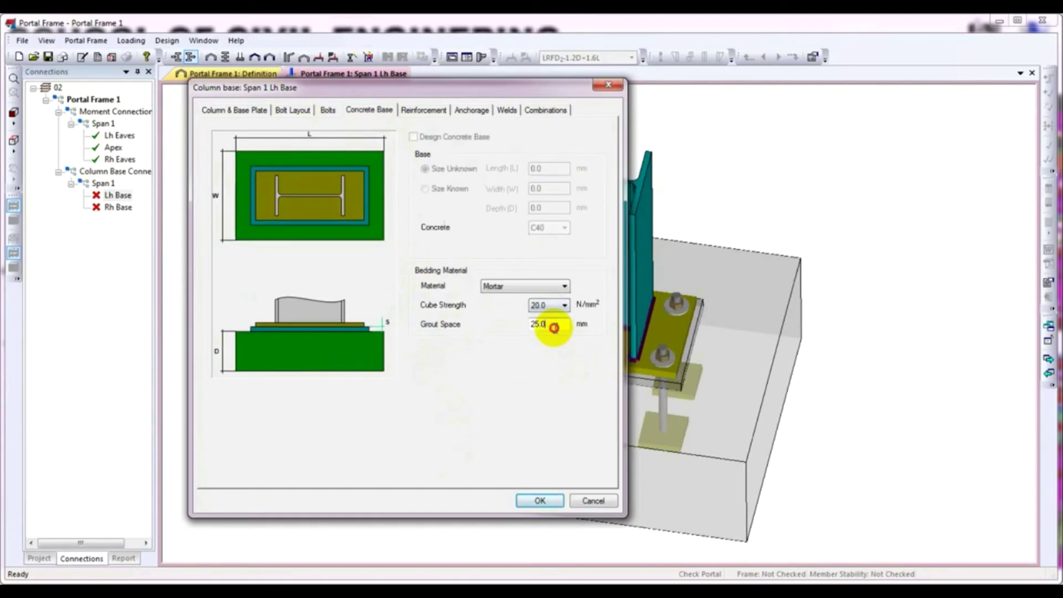
drag(549, 328, 510, 328)
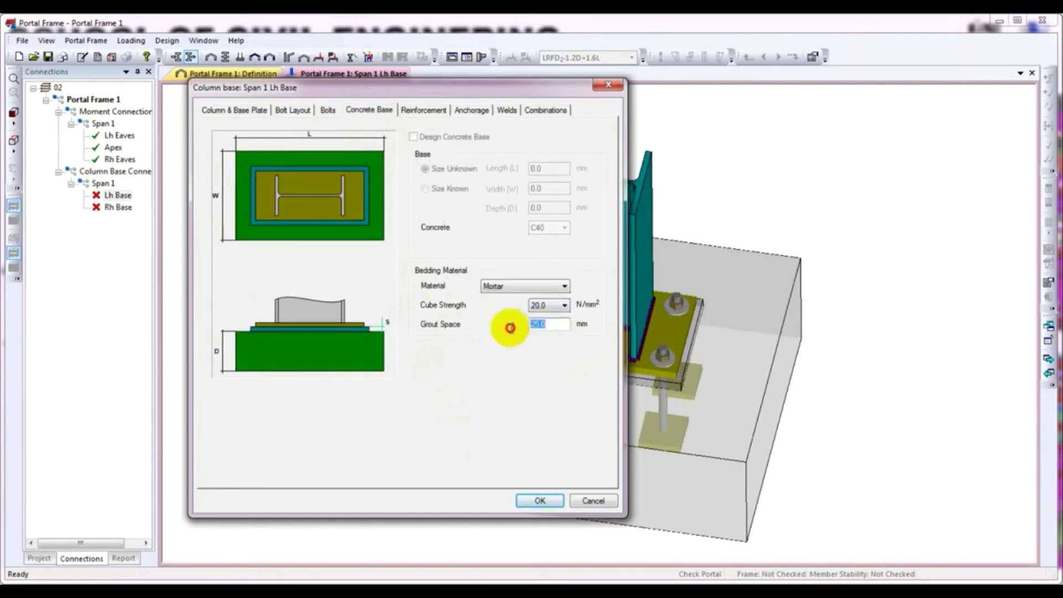
click(561, 306)
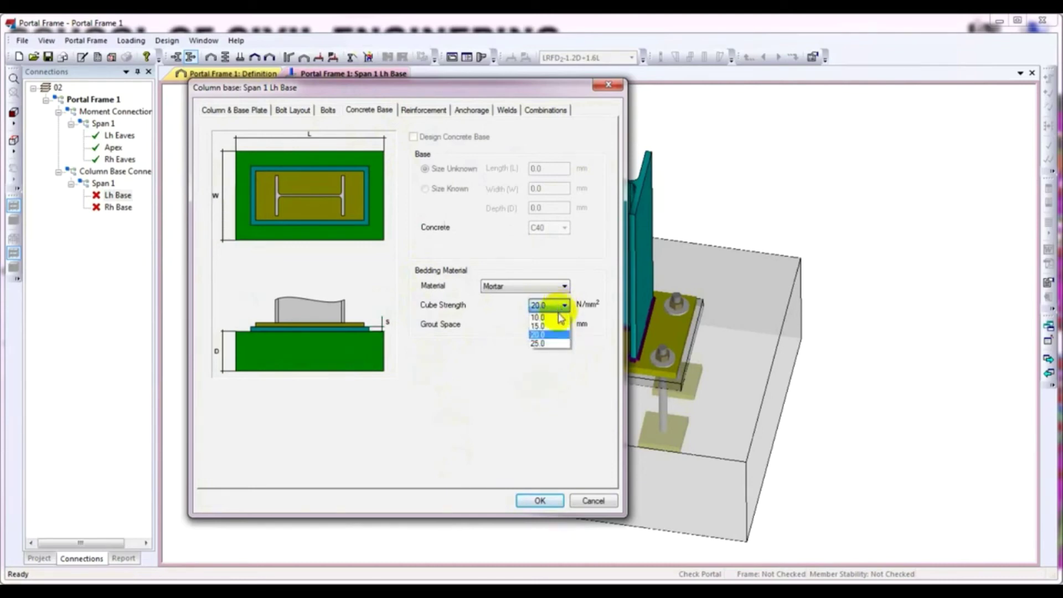
click(540, 344)
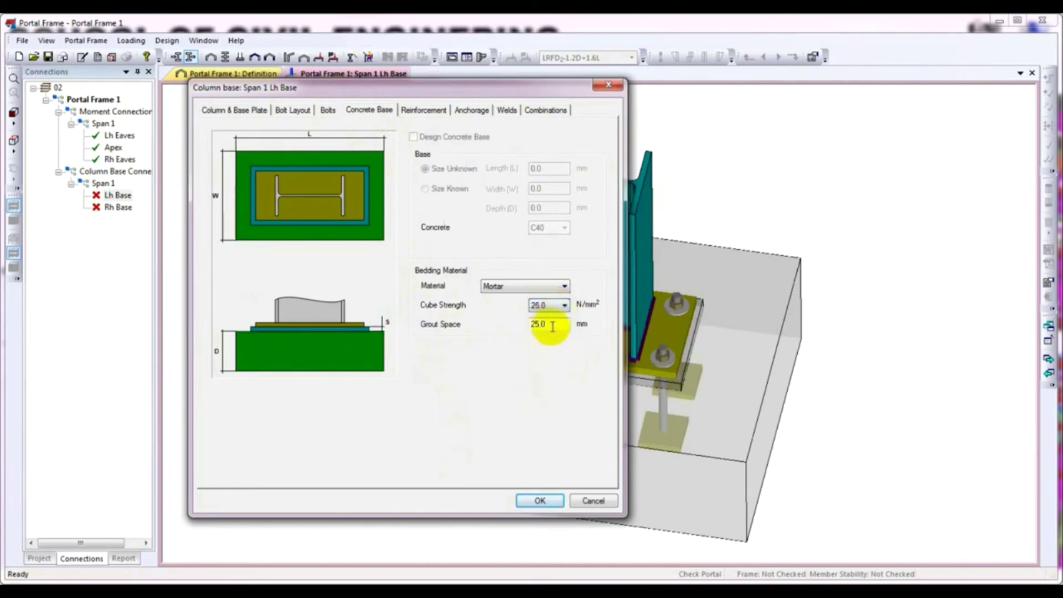
Change the Lh Base anchor plates from individual to Combined and accept the connection edits.
click(472, 110)
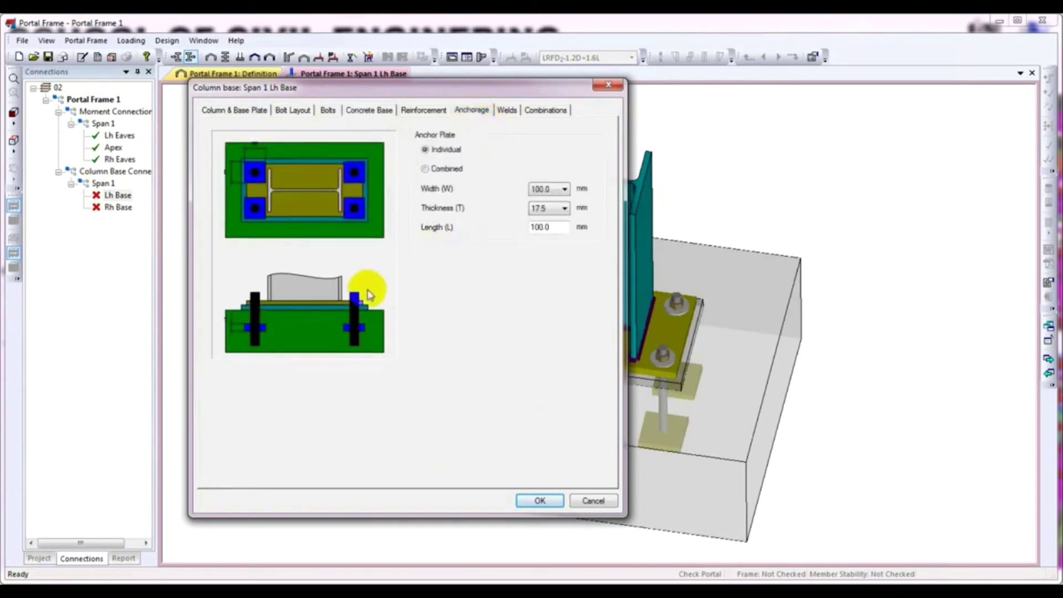
click(439, 176)
click(435, 154)
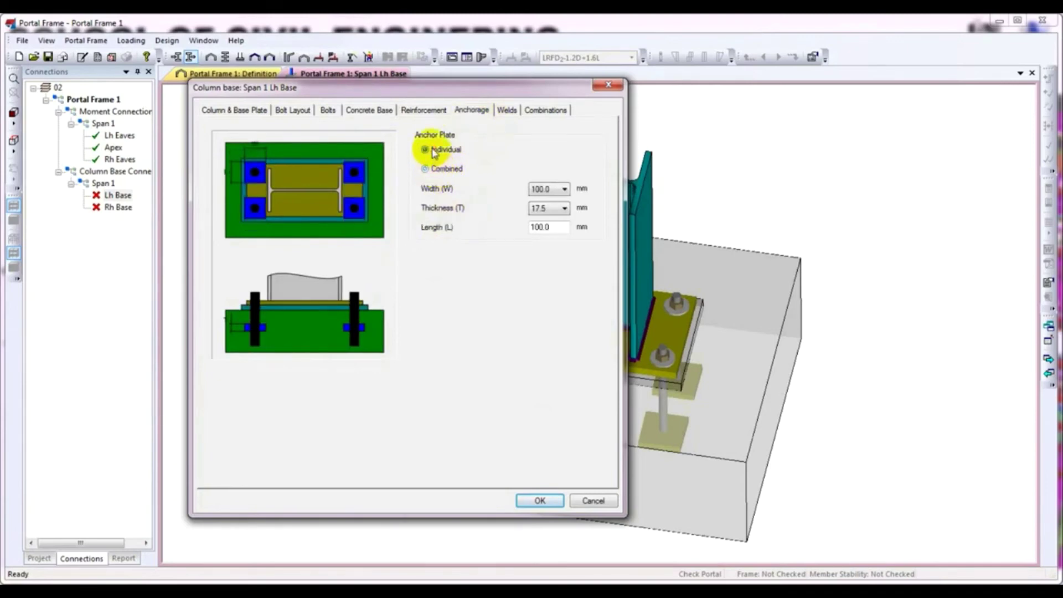
click(440, 173)
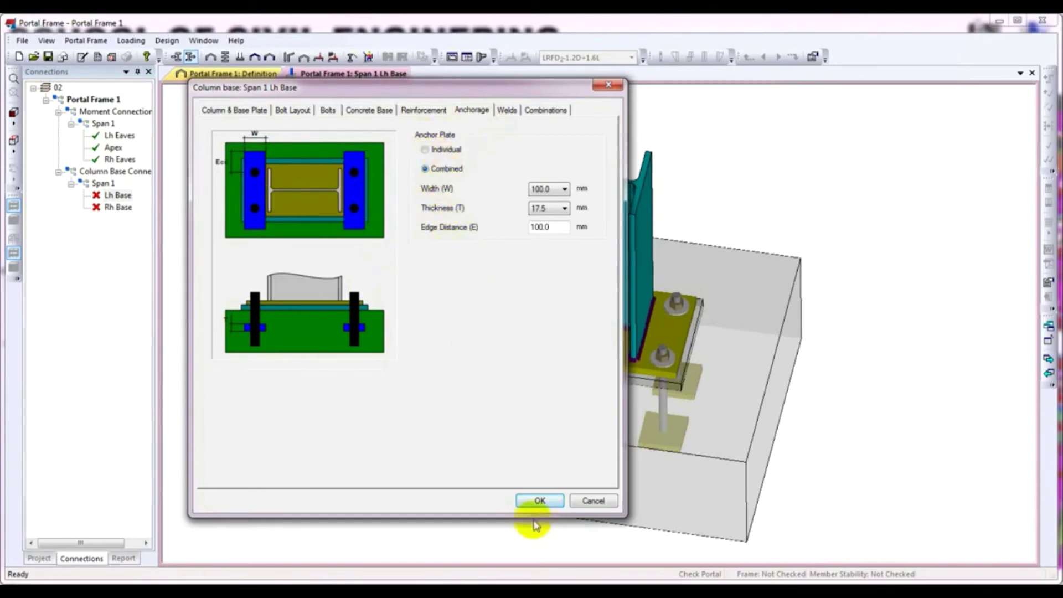
click(539, 500)
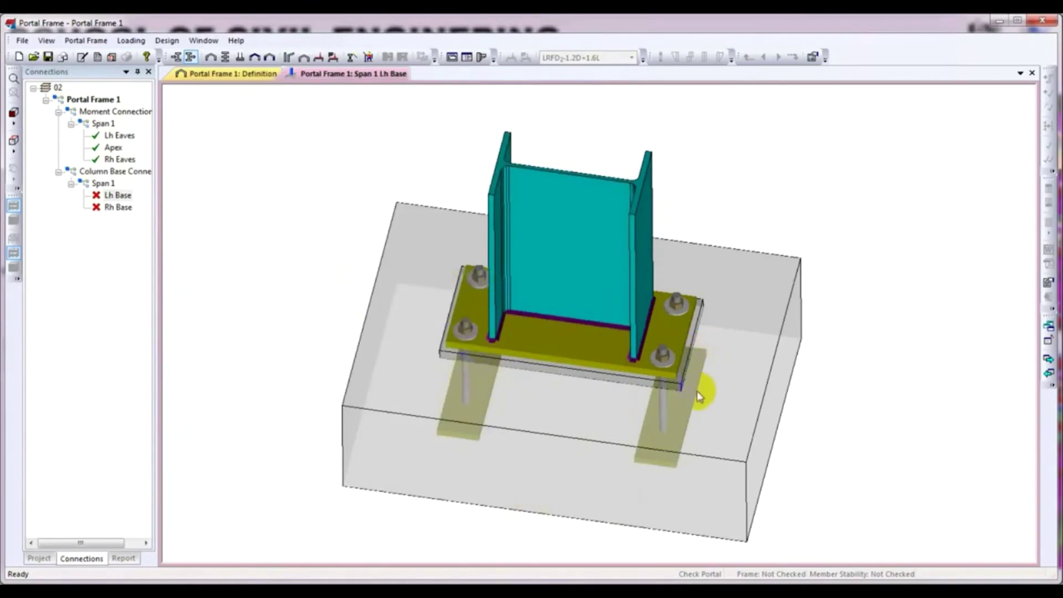
Rerun the design check on the Lh Base connection, review its shear details and summary, and close the check.
right_click(244, 224)
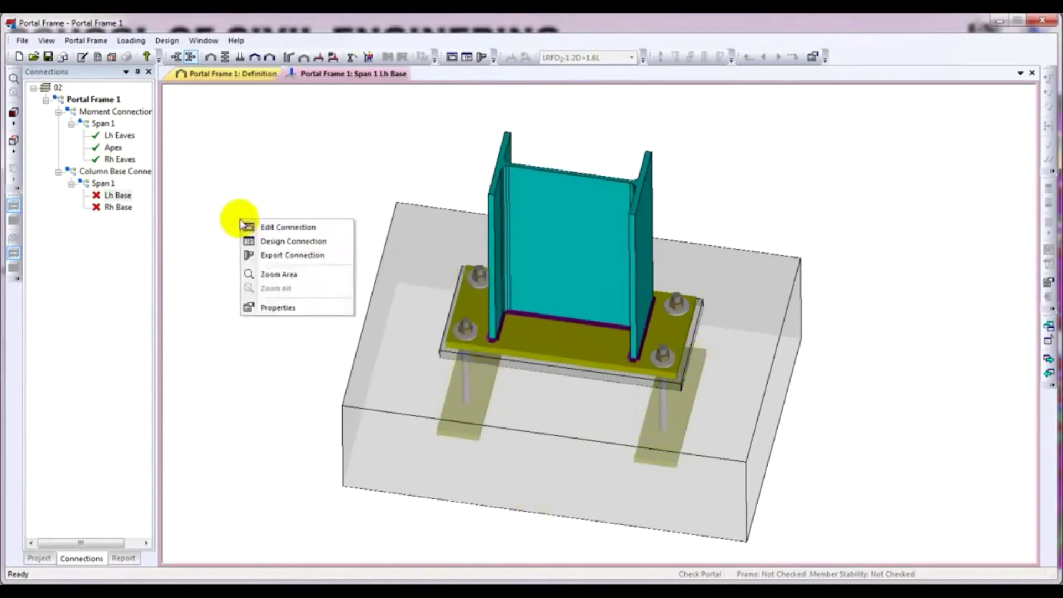
click(268, 241)
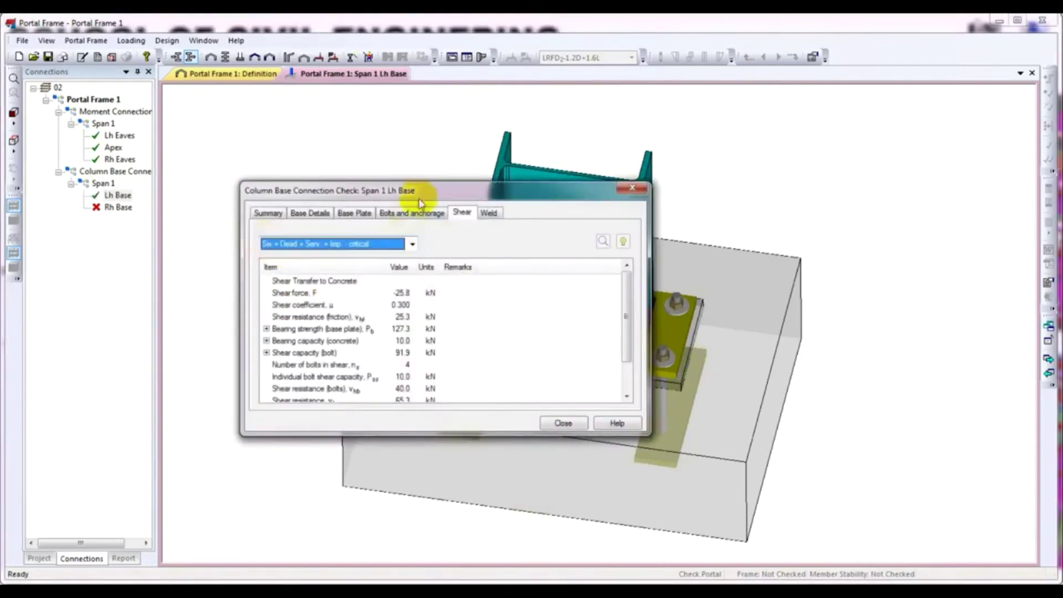
drag(420, 202, 398, 122)
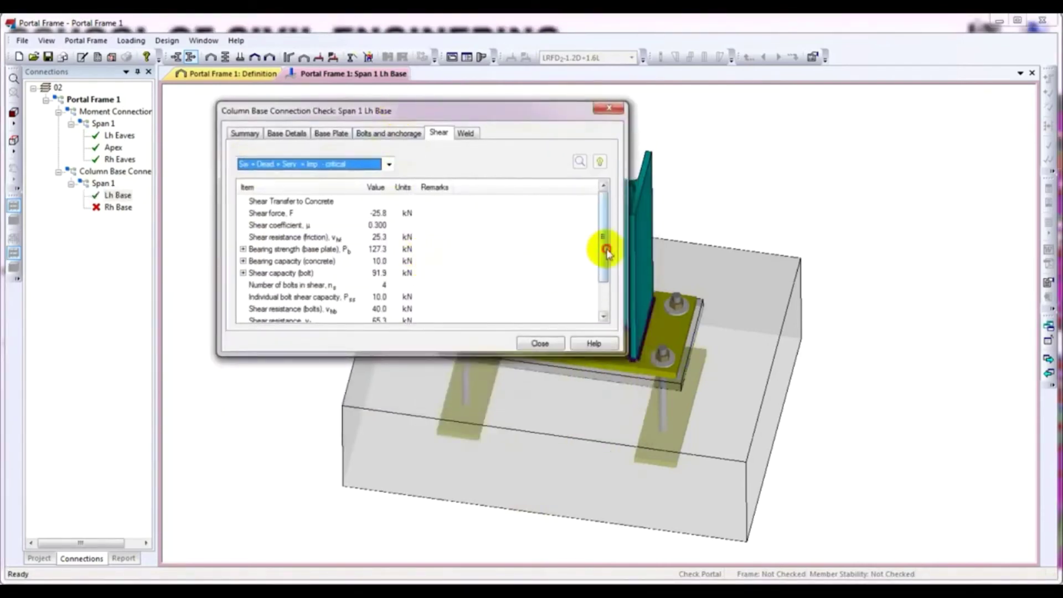
drag(606, 252, 601, 291)
click(245, 139)
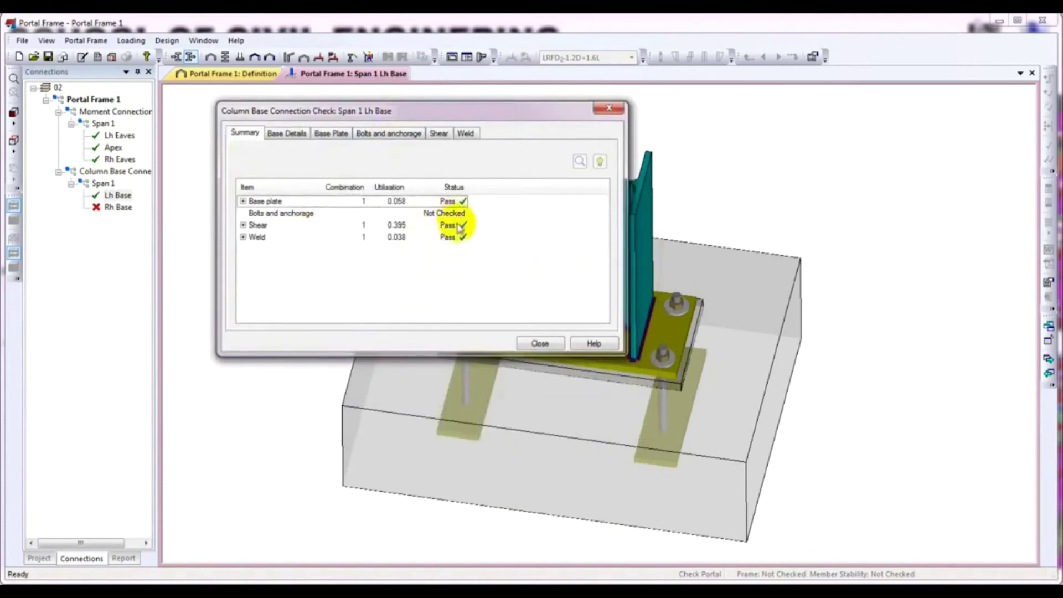
drag(465, 114, 407, 115)
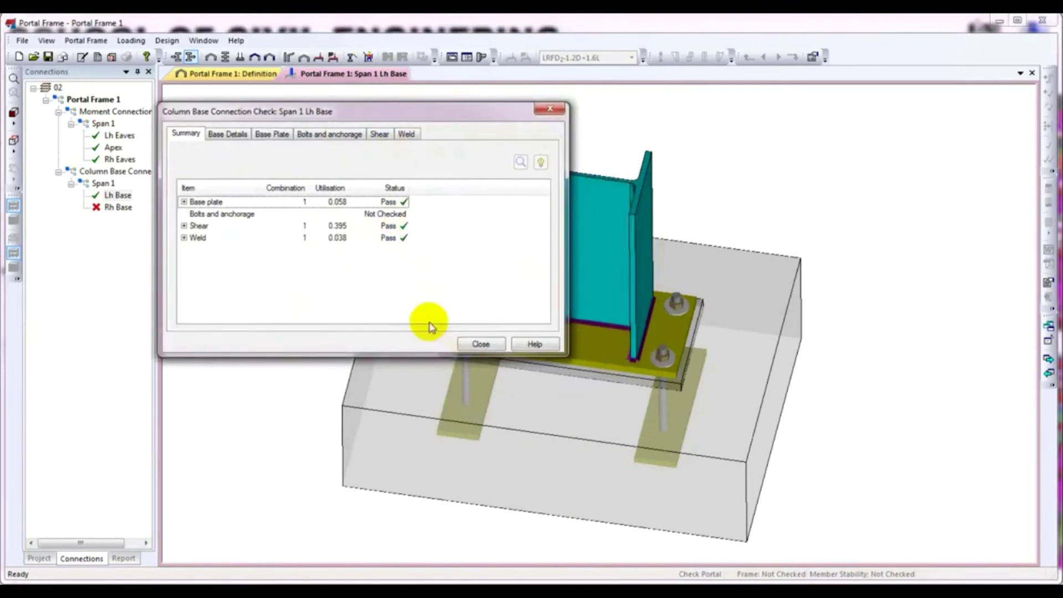
drag(434, 102, 397, 99)
click(443, 341)
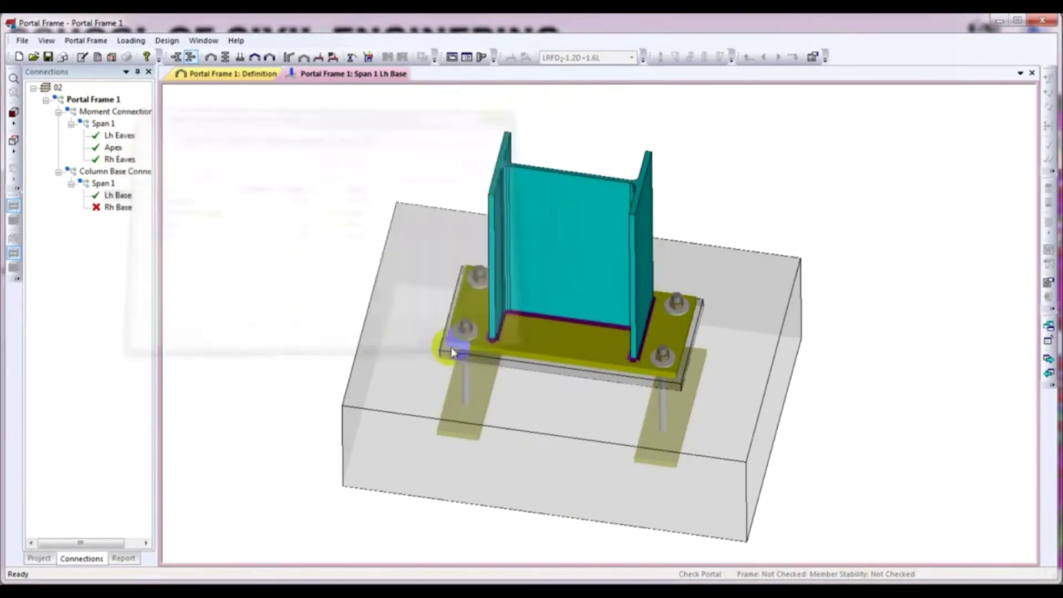
Open the Span 1 Rh Base connection in a 3D view and close the Lh Base view.
right_click(105, 210)
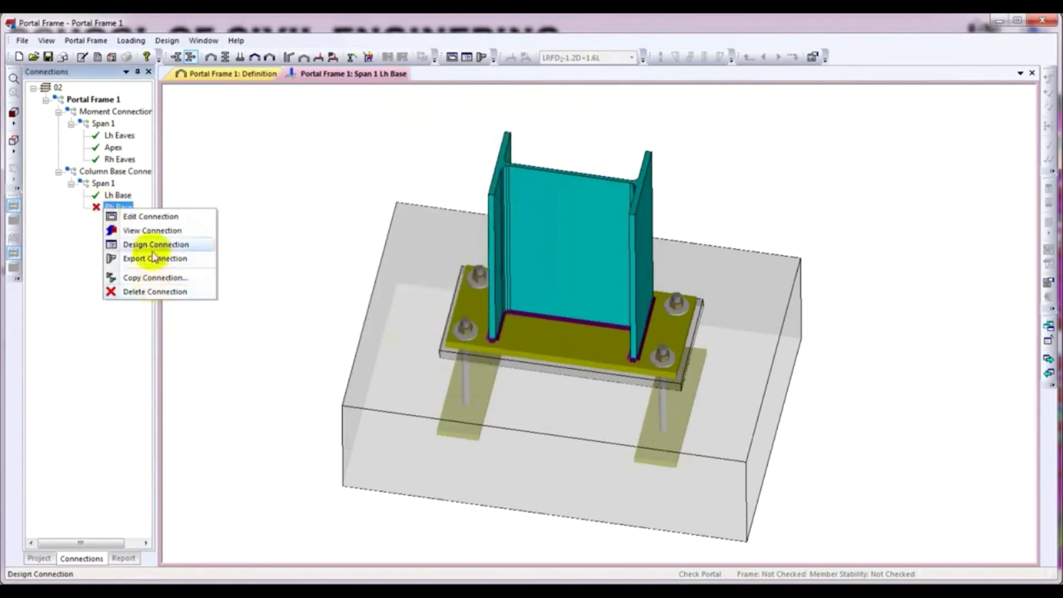
click(158, 232)
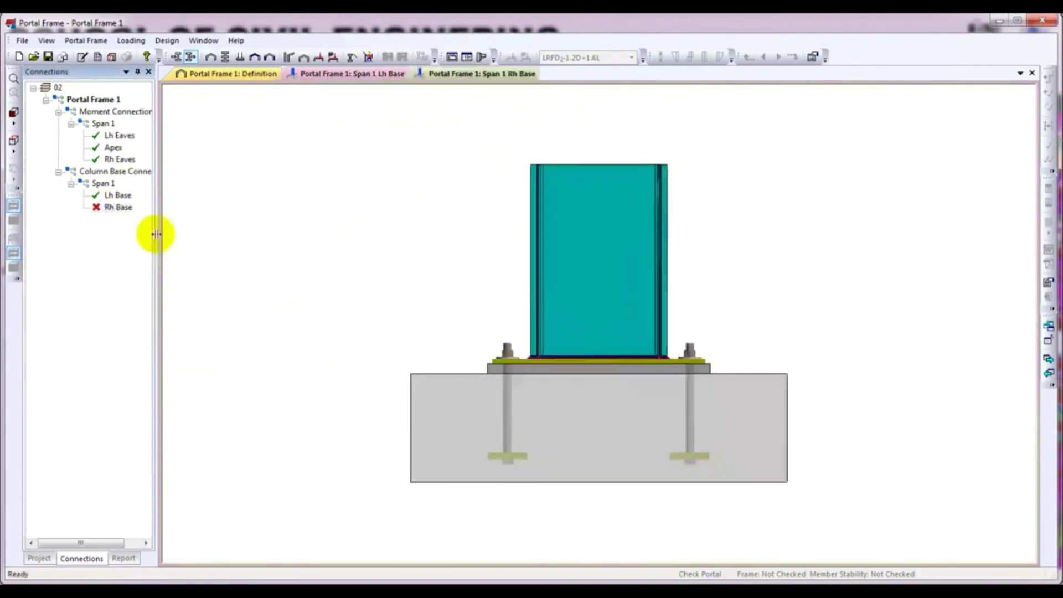
right_click(364, 76)
click(392, 82)
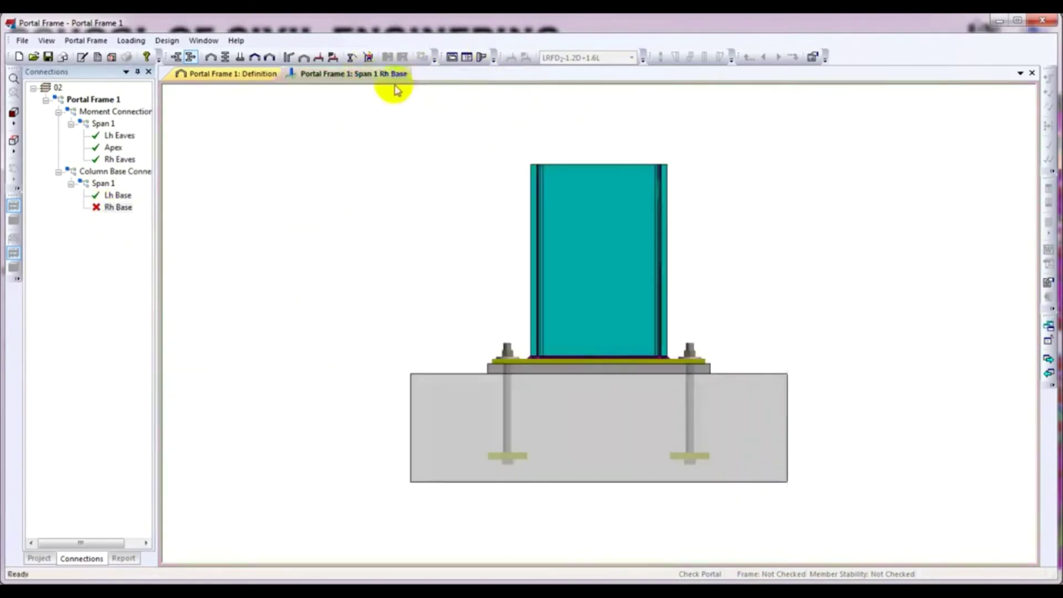
right_click(386, 80)
right_click(373, 173)
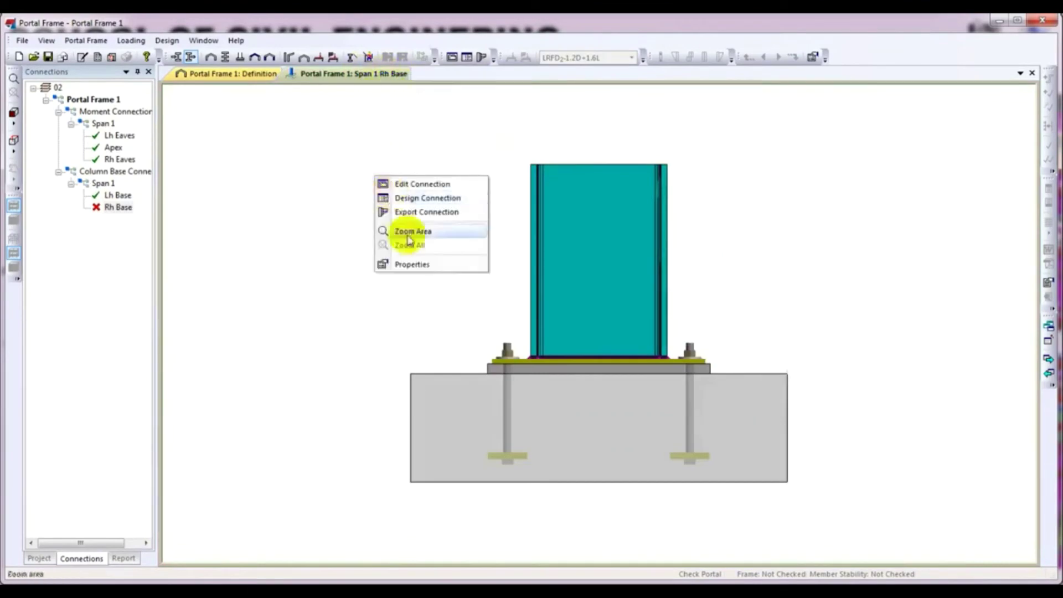
click(452, 308)
drag(452, 306, 455, 368)
Run the design check on the Rh Base connection, review the summary of its checks, and close it.
right_click(327, 207)
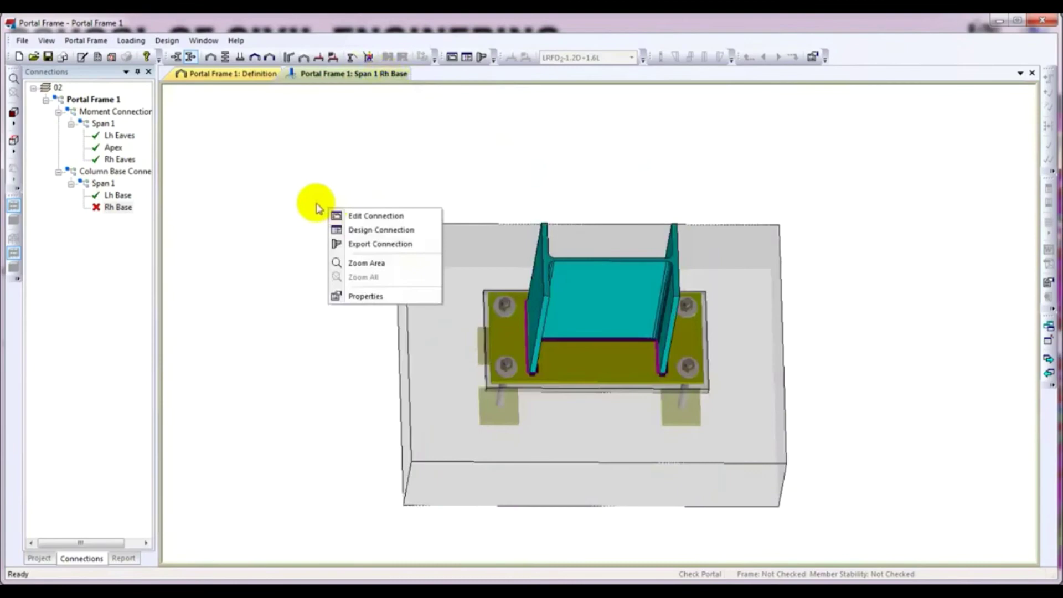
click(382, 231)
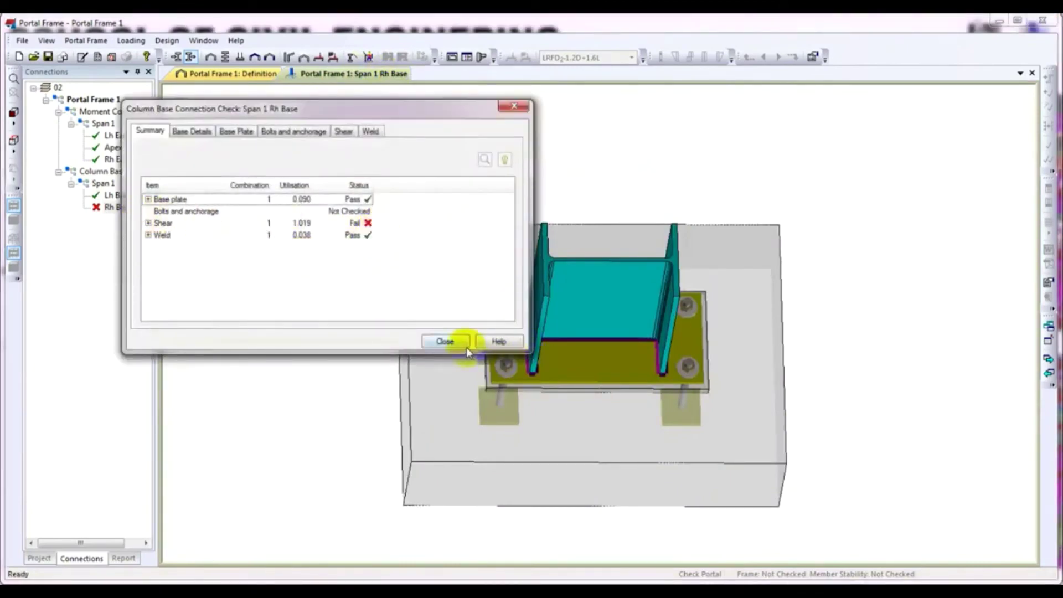
click(447, 341)
right_click(200, 209)
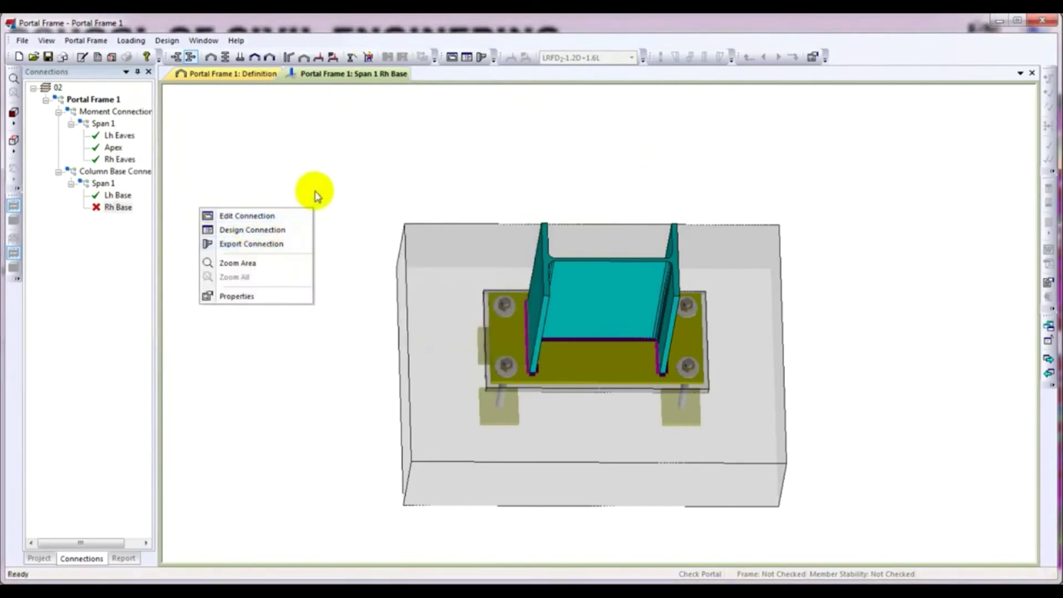
click(268, 235)
click(510, 105)
Change the Span 1 Rh Base anchor plates to Combined and accept the connection edits.
right_click(278, 168)
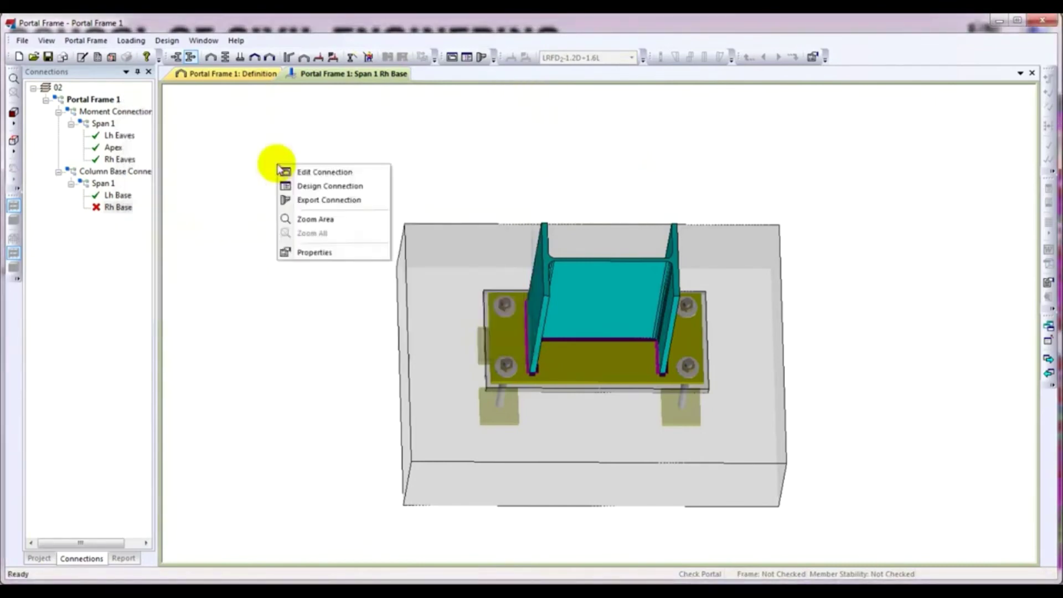
click(319, 171)
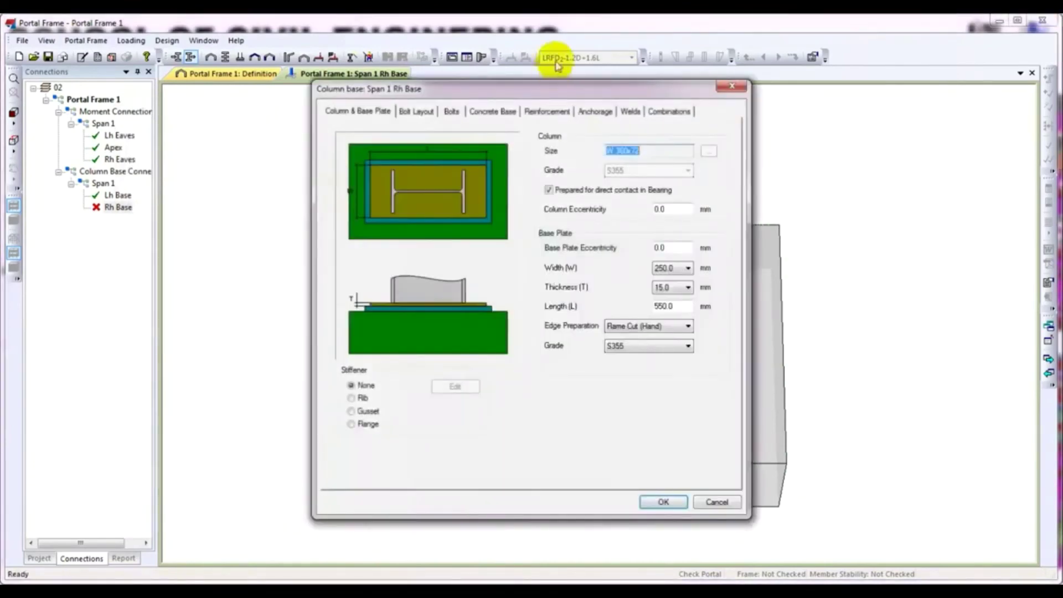
click(598, 111)
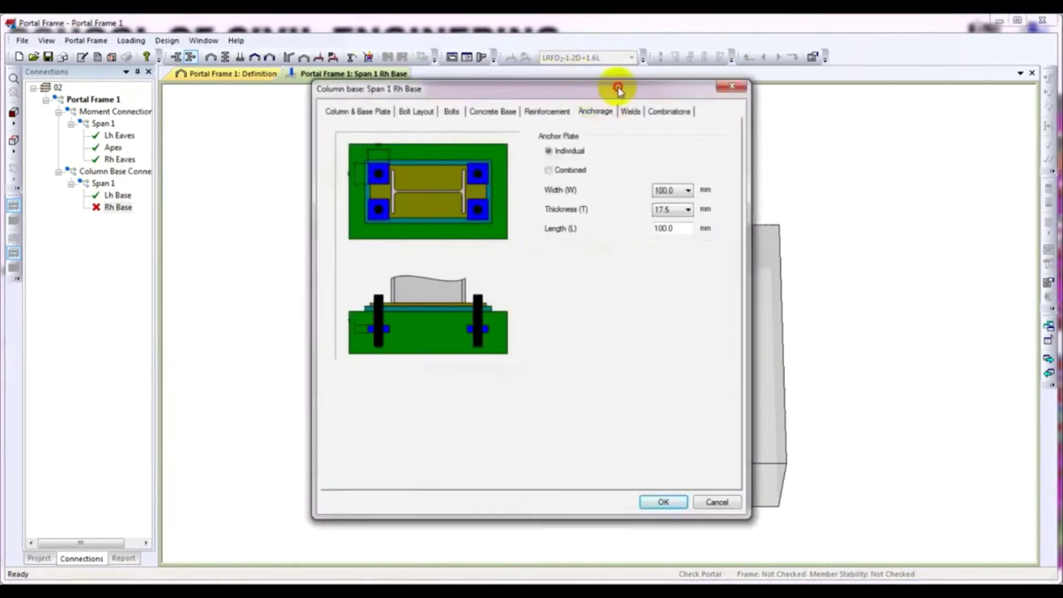
drag(617, 89, 591, 89)
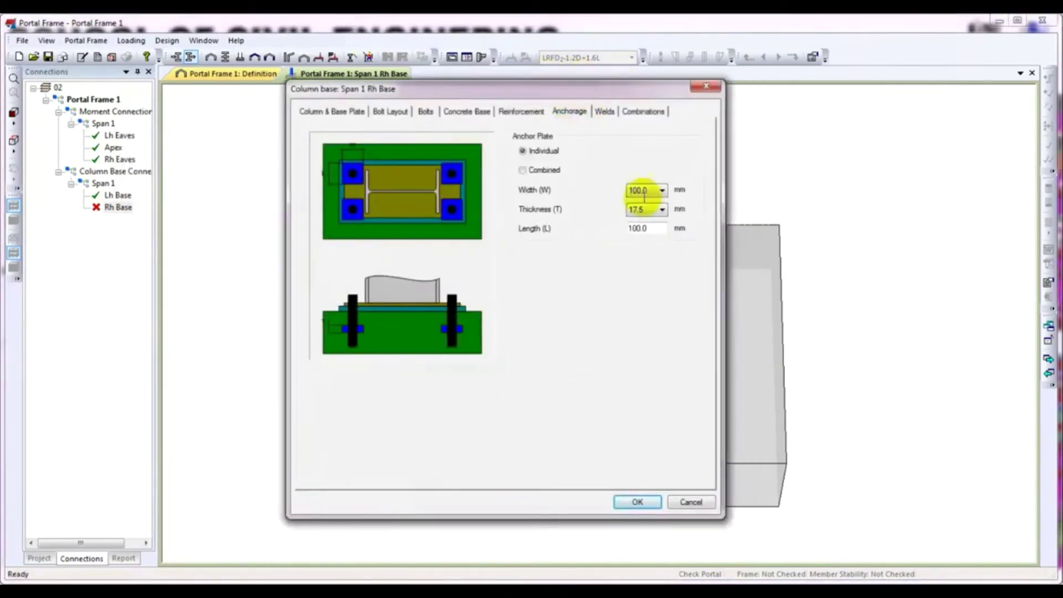
click(541, 169)
click(637, 502)
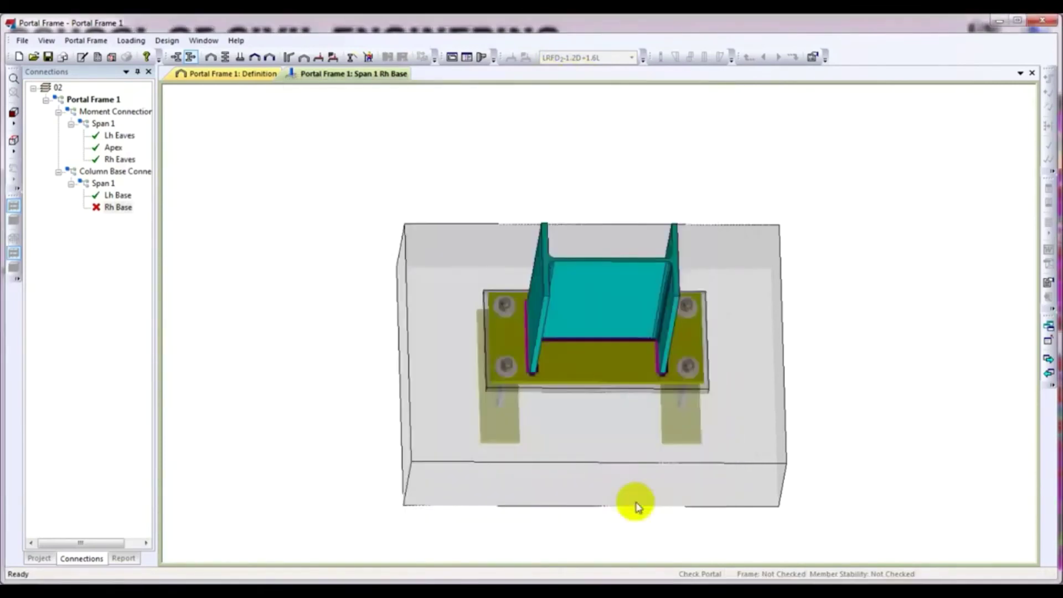
Rerun the design check on the Rh Base connection, review the summary of its checks, and close it.
right_click(277, 166)
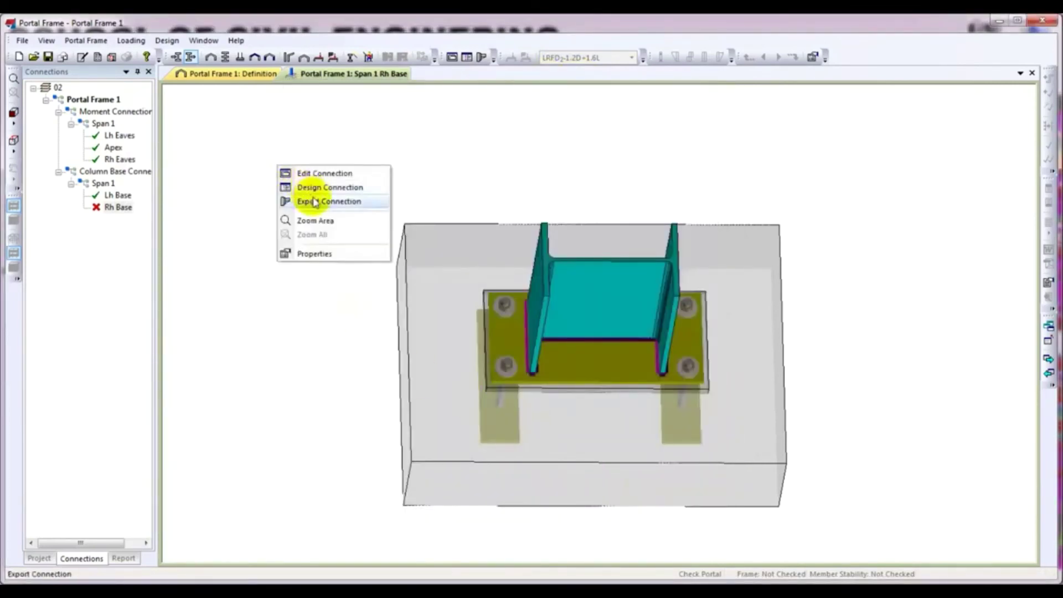
click(330, 188)
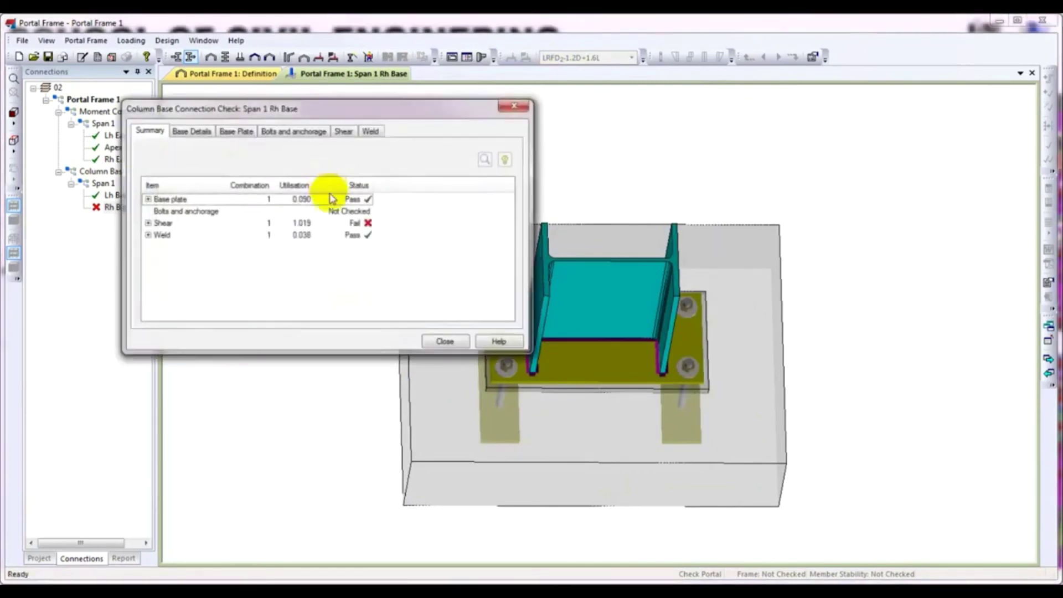
click(440, 342)
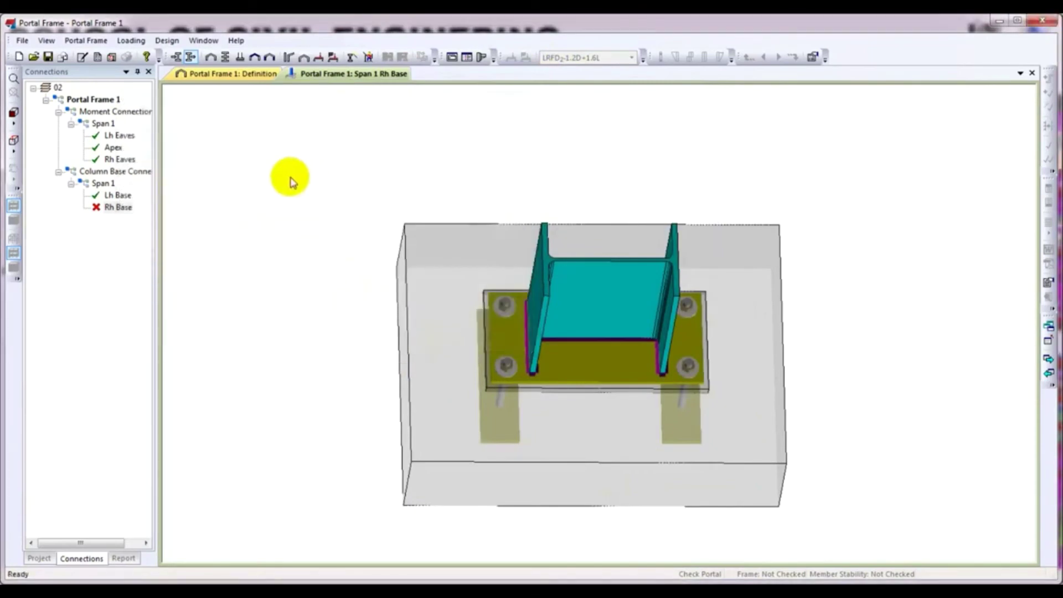
Set the cube strength of the Rh Base mortar bedding to 25.0 N/mm² and accept the connection edits.
right_click(320, 159)
click(328, 162)
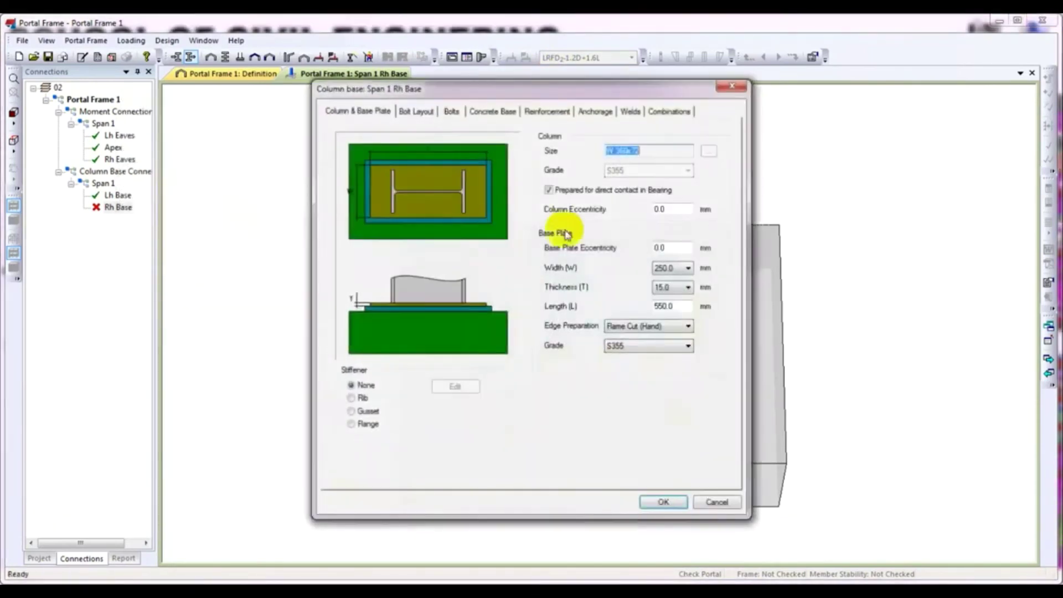
click(630, 111)
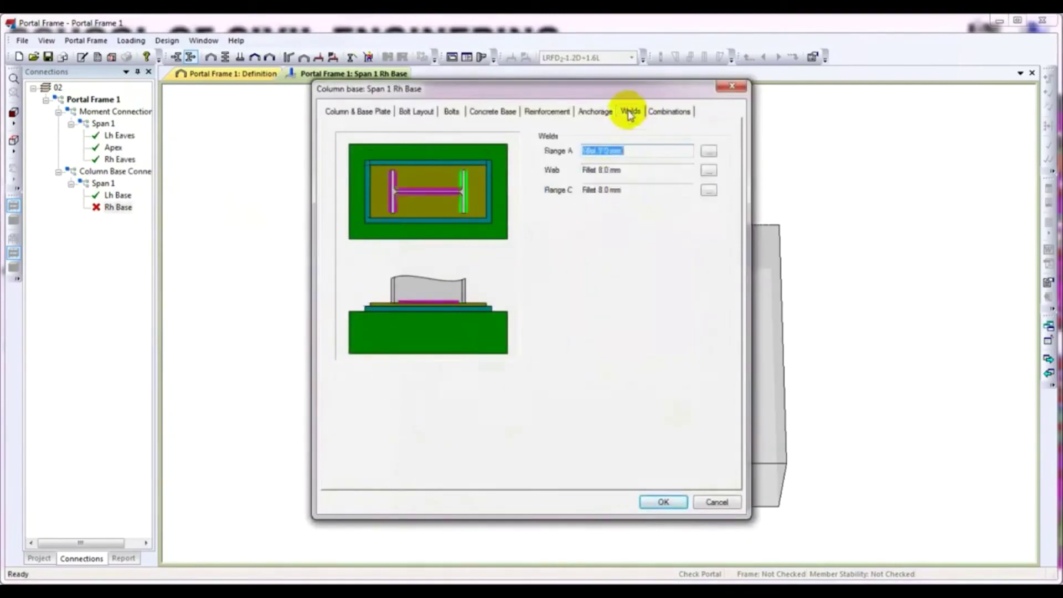
click(594, 112)
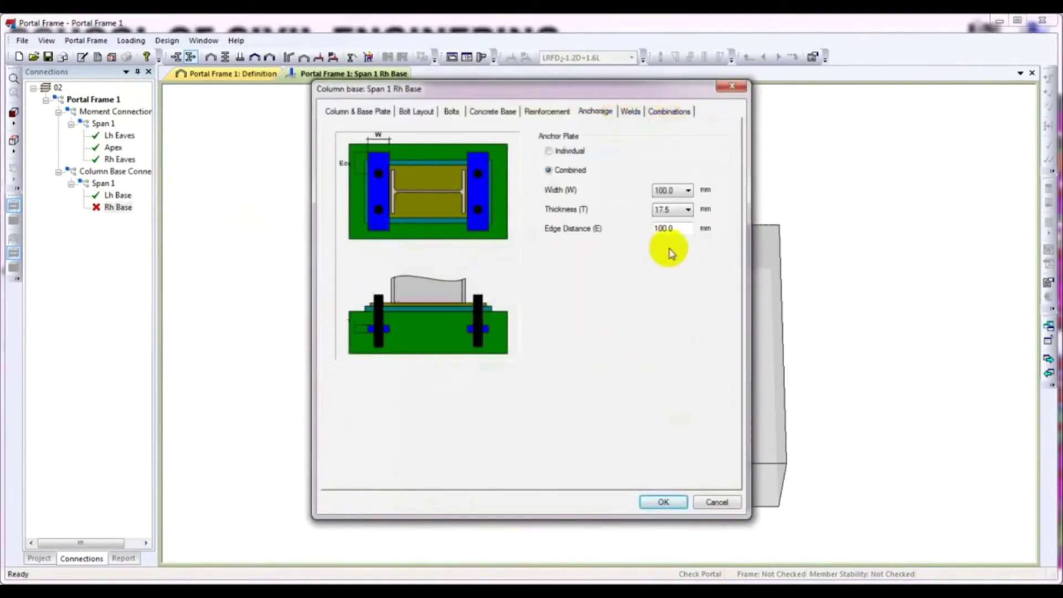
click(540, 111)
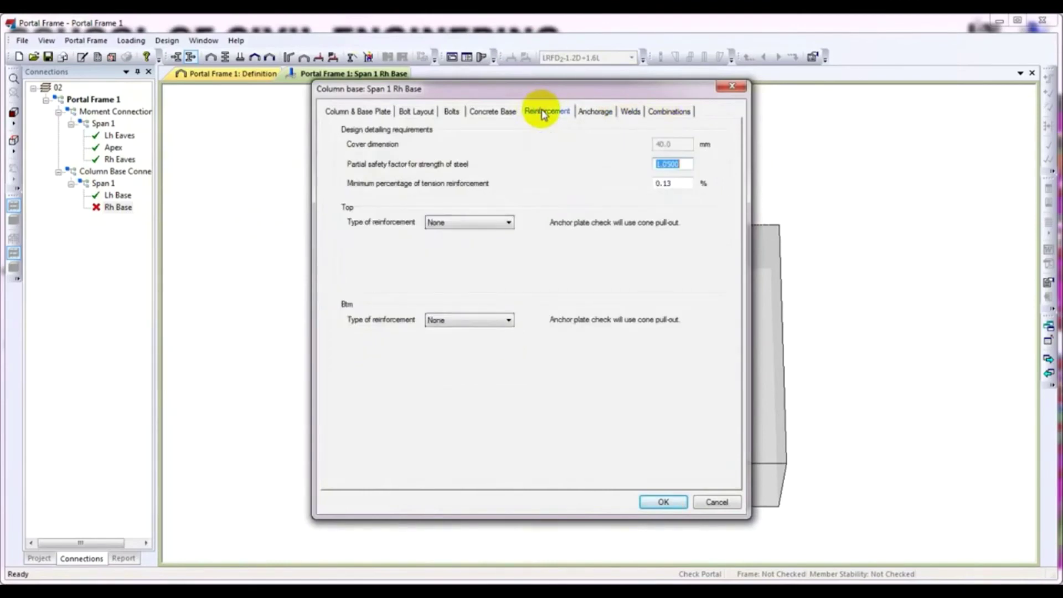
click(498, 113)
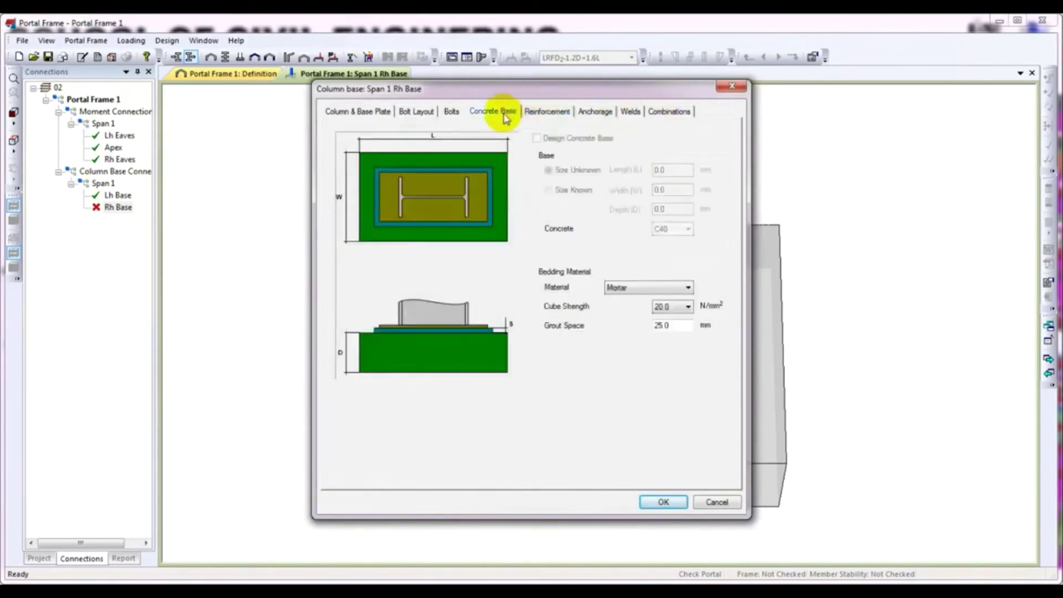
click(673, 307)
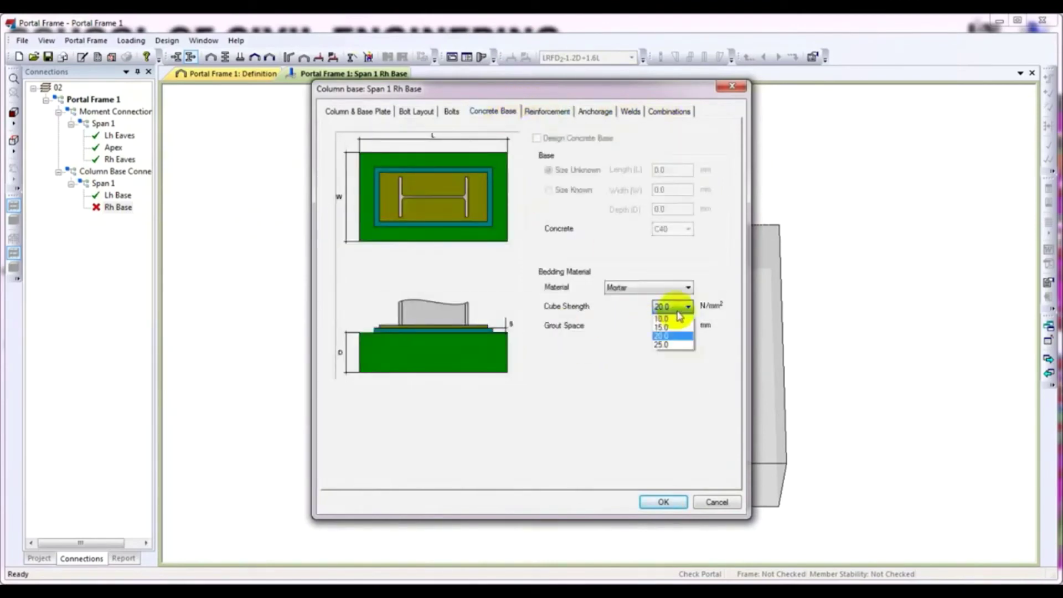
click(670, 345)
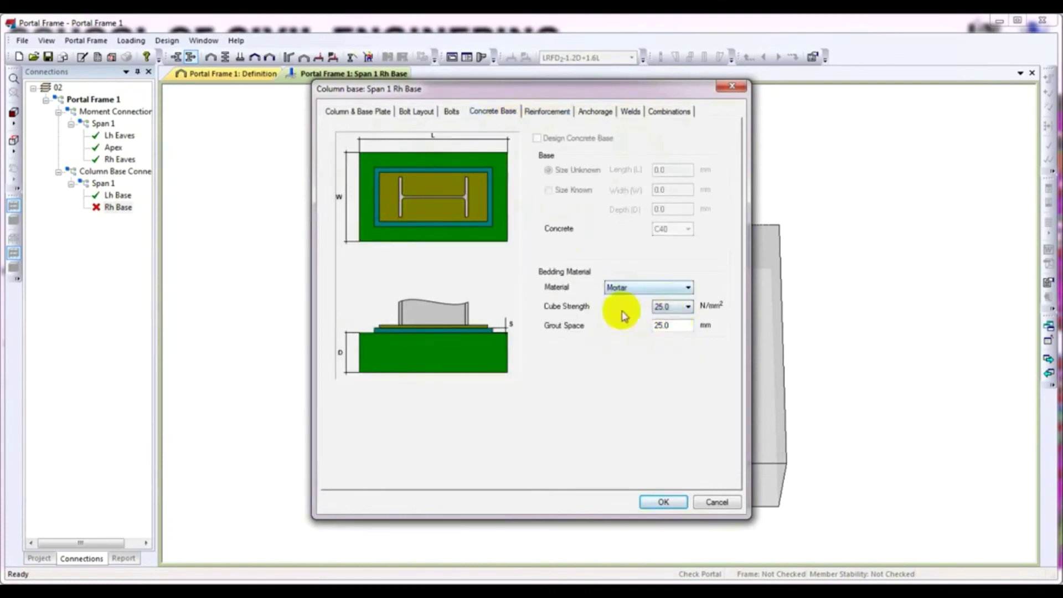
click(663, 501)
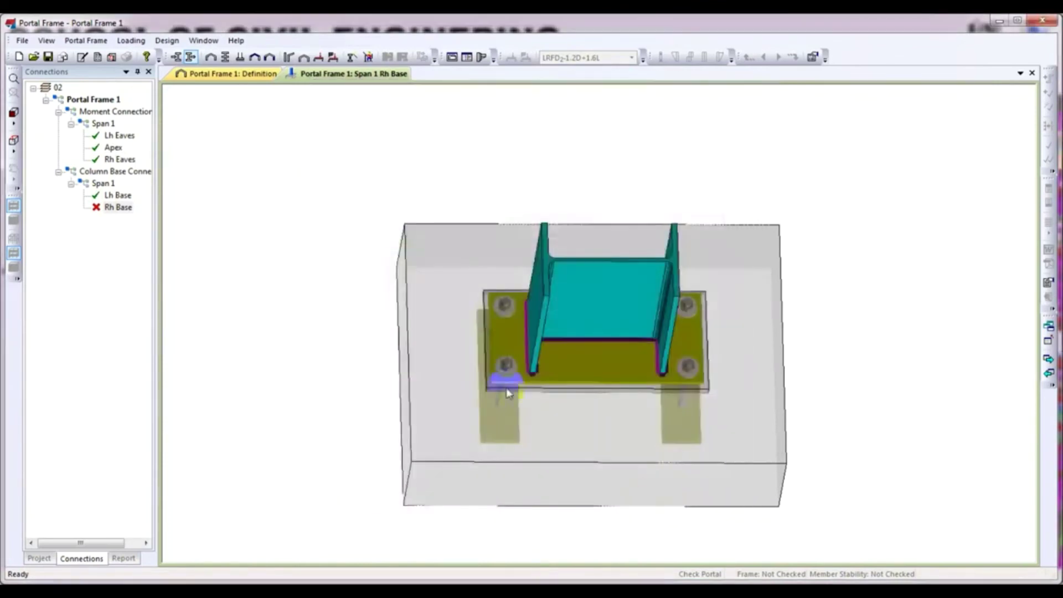
Recheck the Rh Base design with the stronger bedding mortar, review the summary, and close the check.
right_click(321, 221)
click(365, 247)
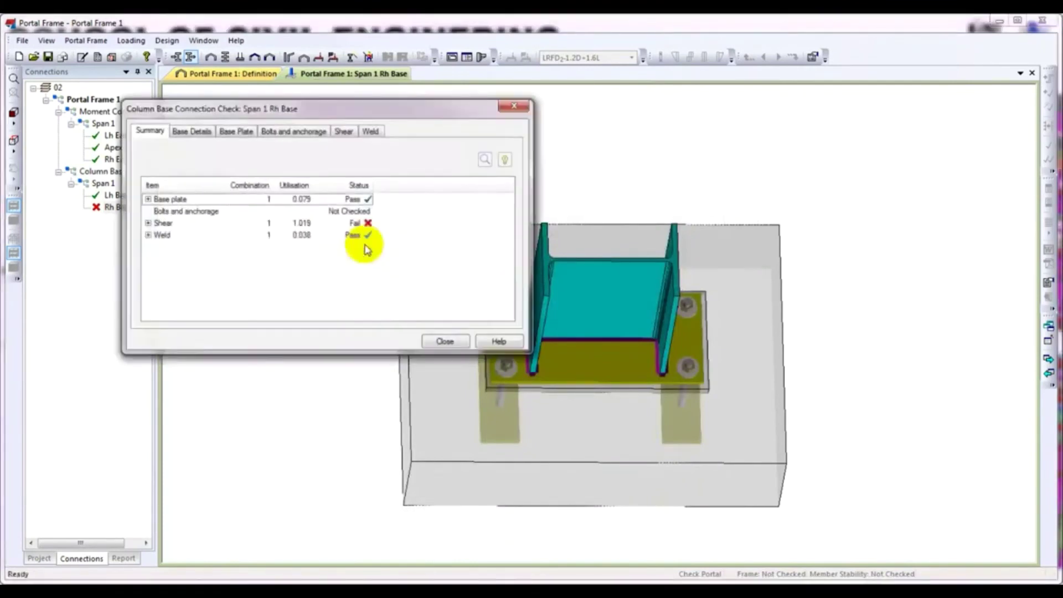
click(443, 341)
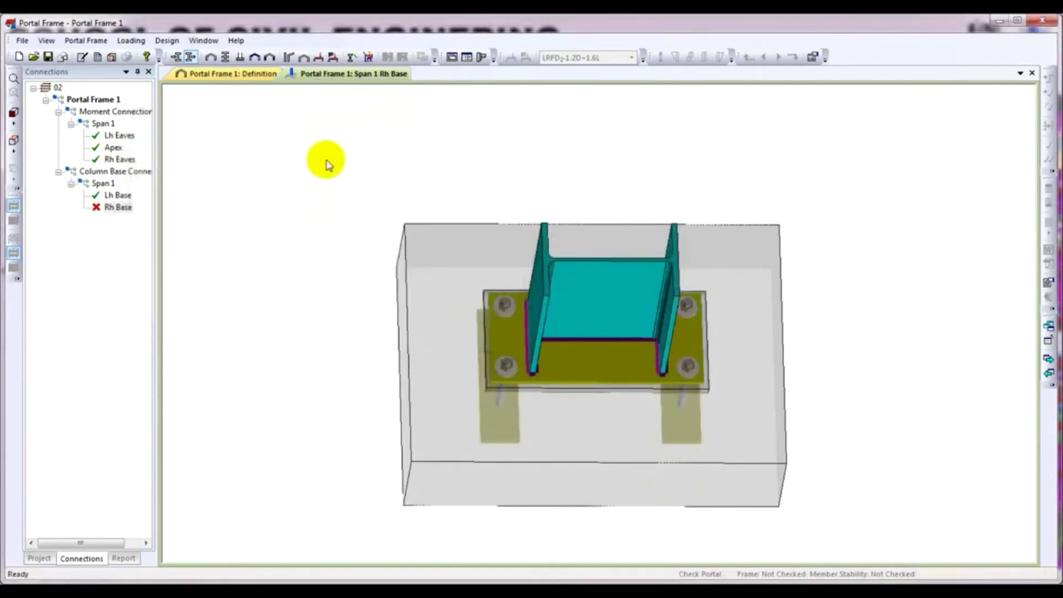
Set the Rh Base base plate thickness to 20.0 mm and accept the connection edits.
right_click(326, 160)
click(381, 172)
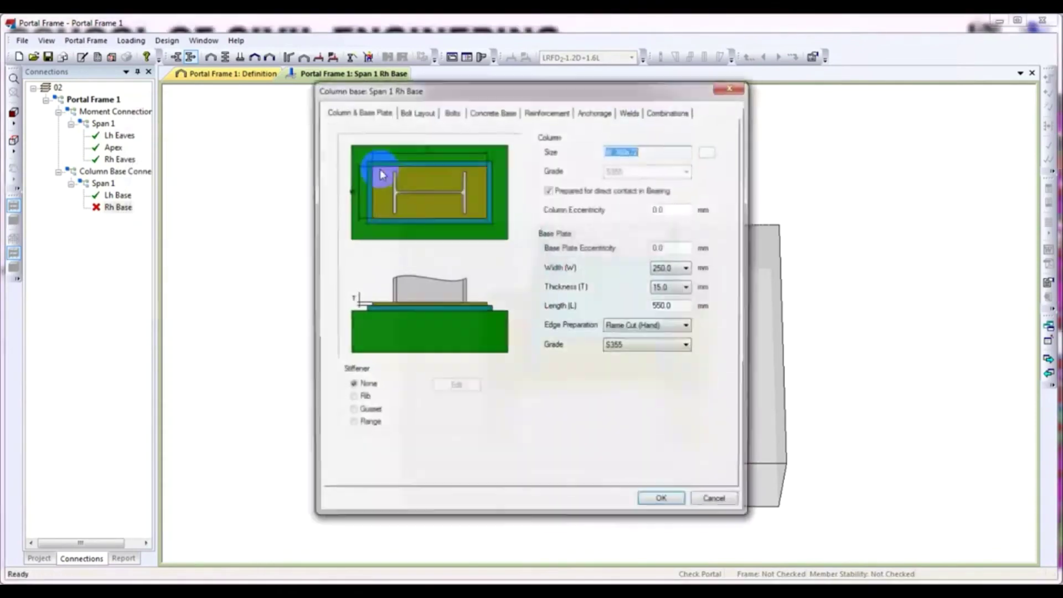
drag(505, 90, 429, 88)
click(424, 113)
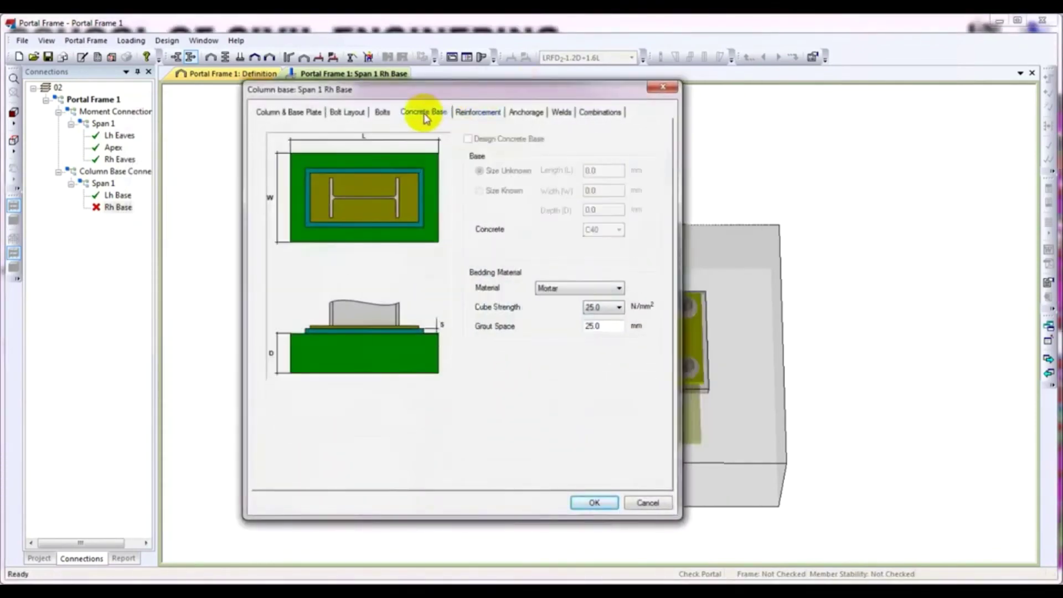
click(383, 112)
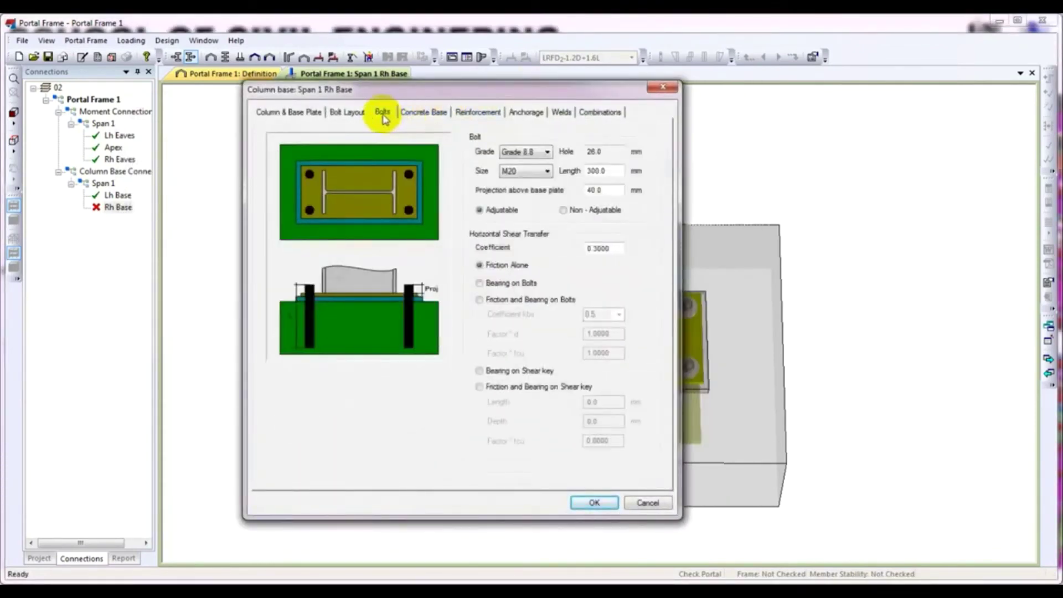
click(348, 113)
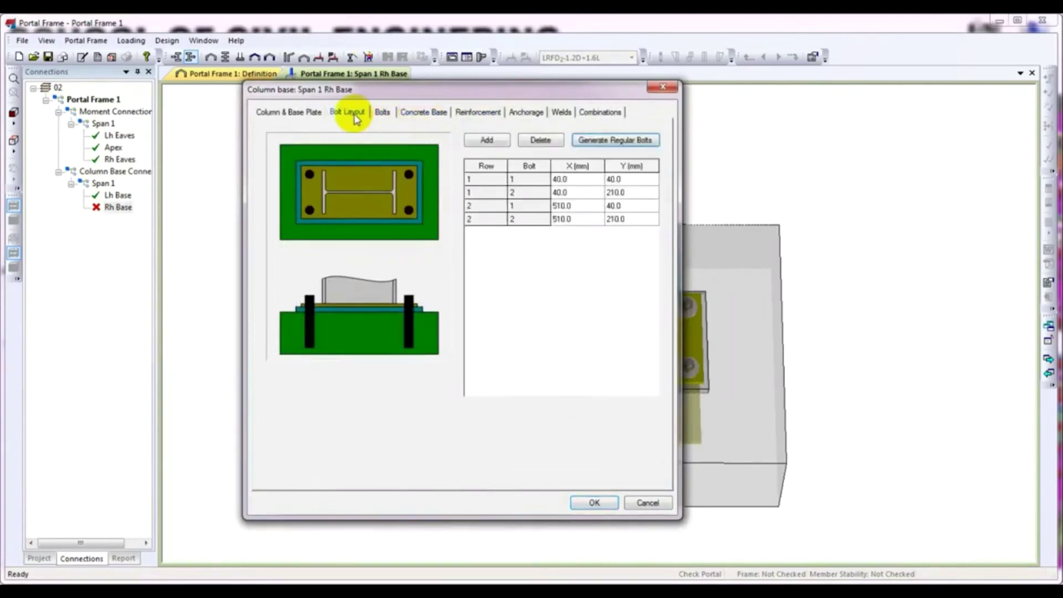
click(312, 114)
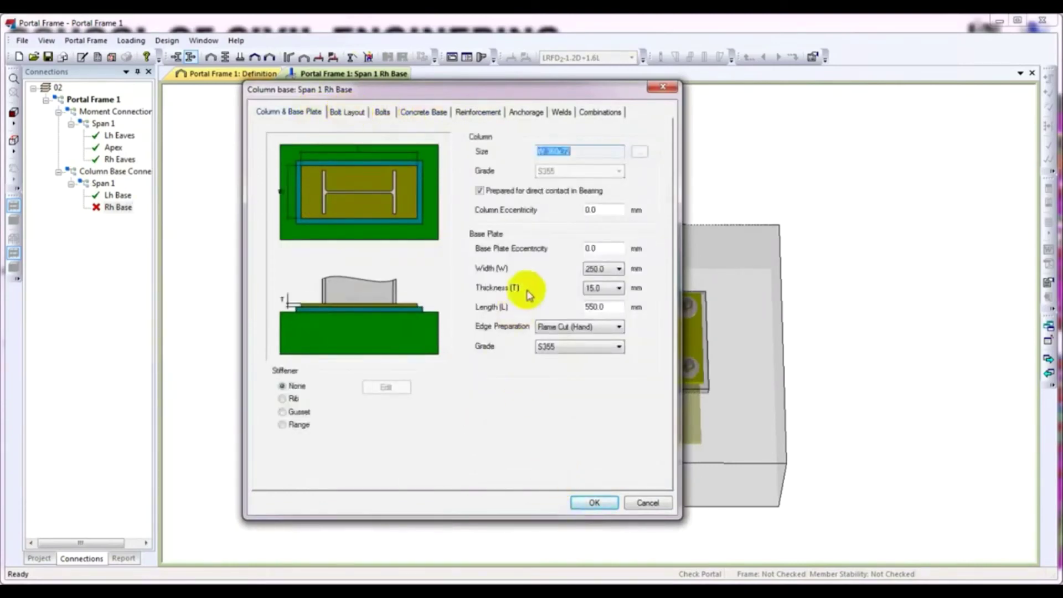
click(590, 291)
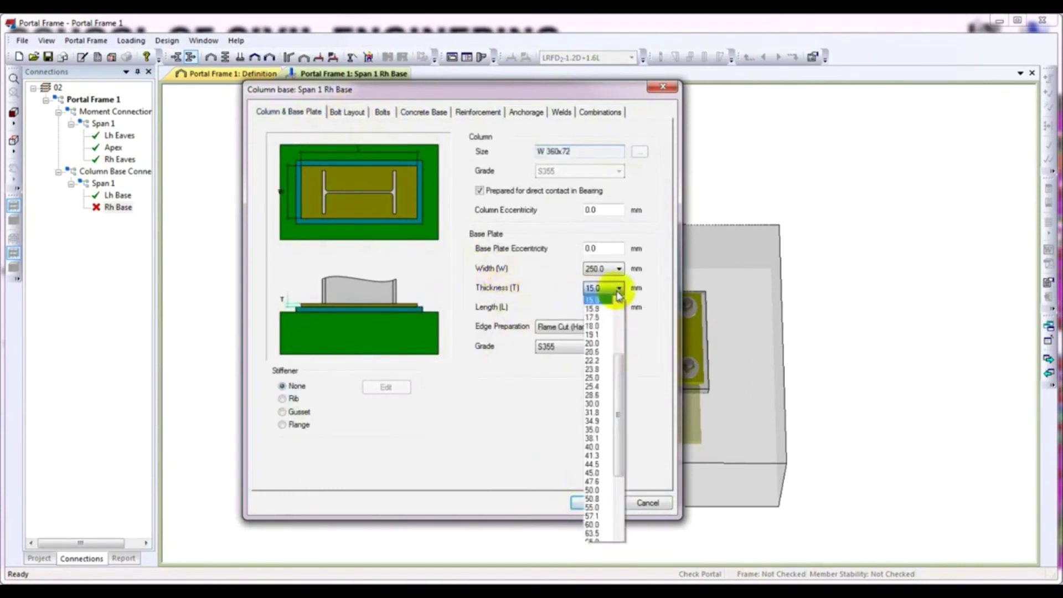
click(600, 342)
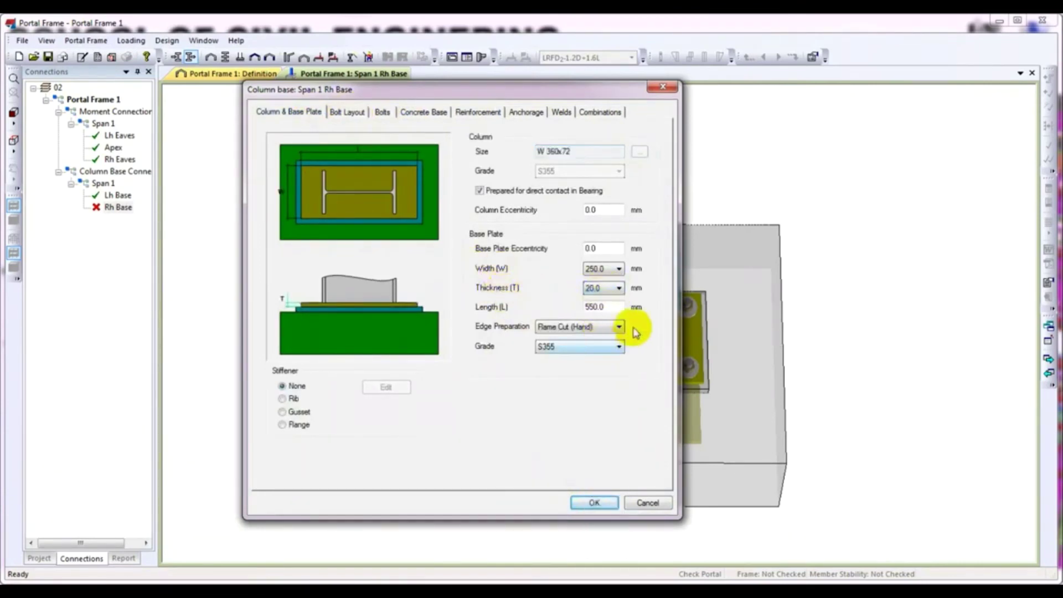
click(590, 502)
Rerun the Rh Base design check with the thicker base plate, review its shear details, and close the check.
right_click(267, 219)
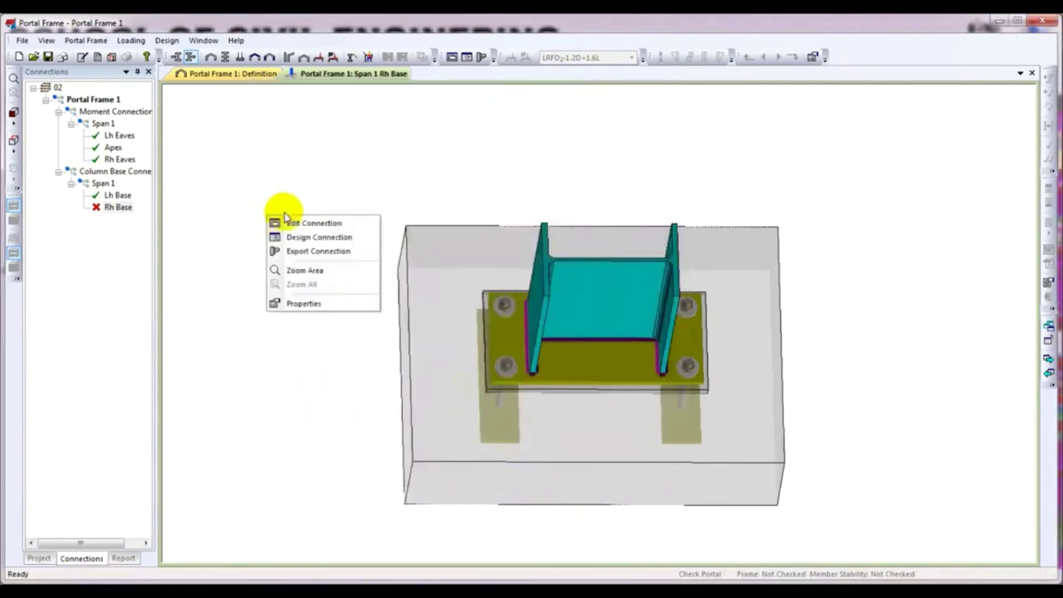
click(299, 237)
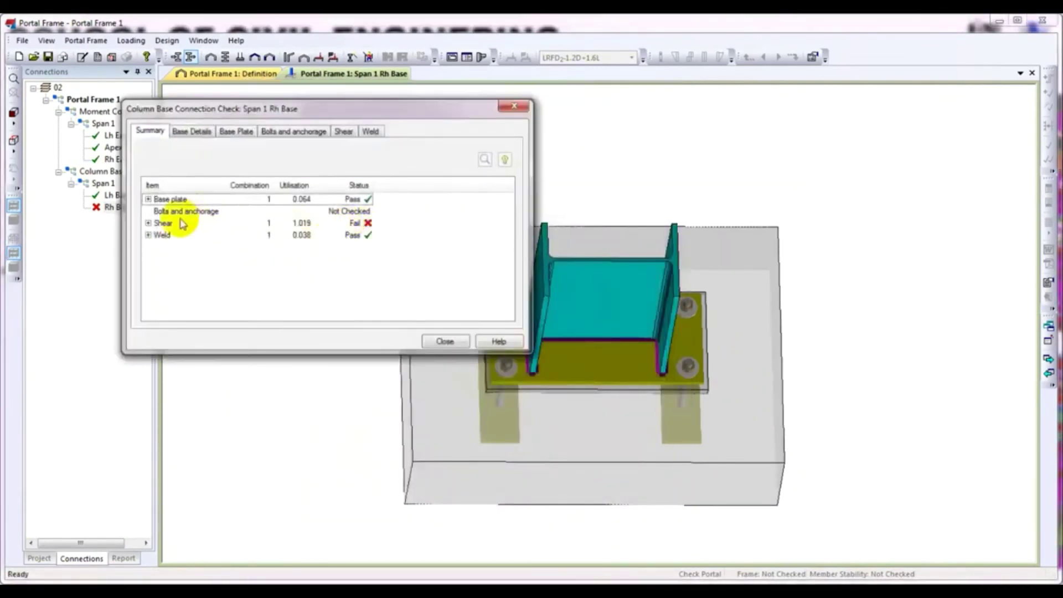
double_click(154, 224)
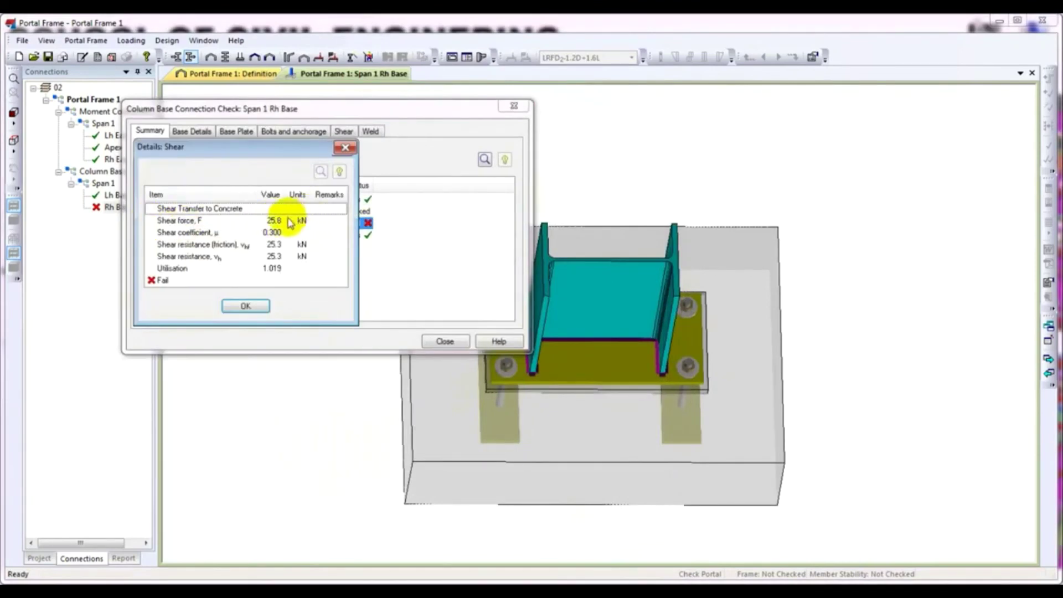
click(245, 305)
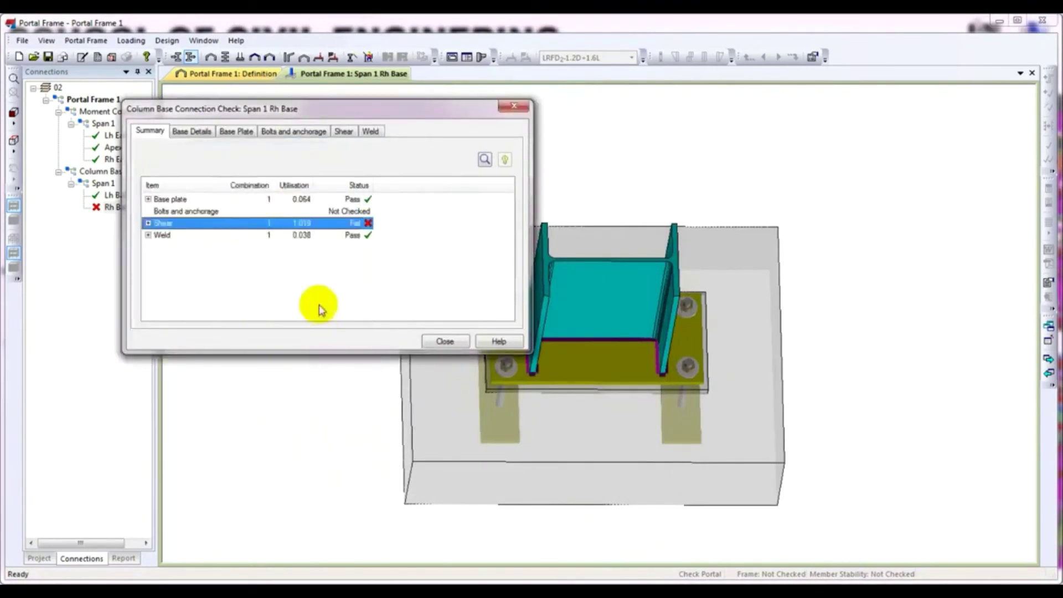
click(435, 342)
Review the Rh Base weld, anchorage, reinforcement and concrete base settings, comparing the Individual and Combined anchor plate options.
right_click(307, 231)
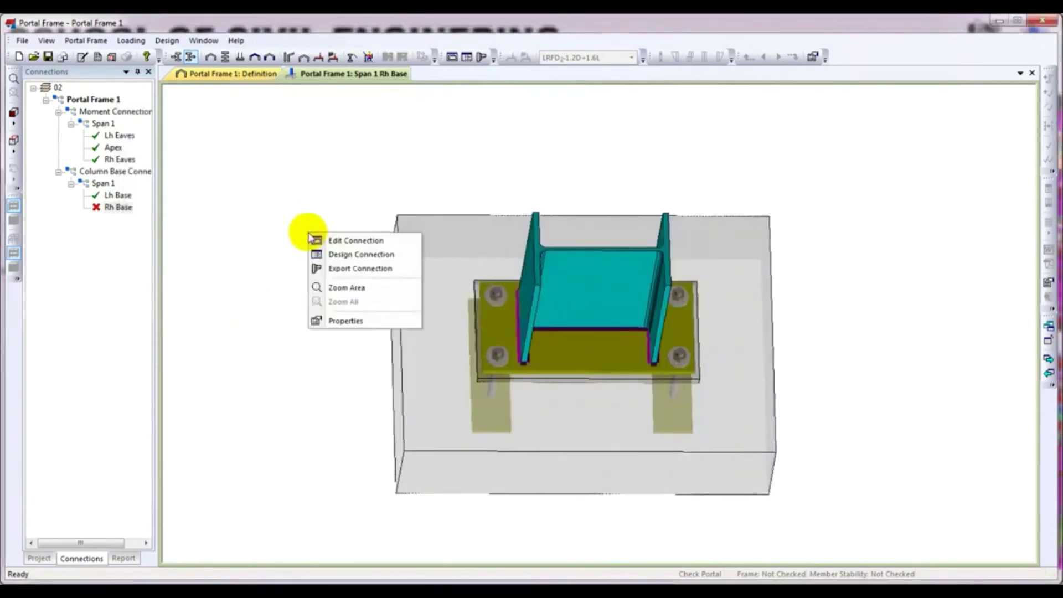
click(351, 242)
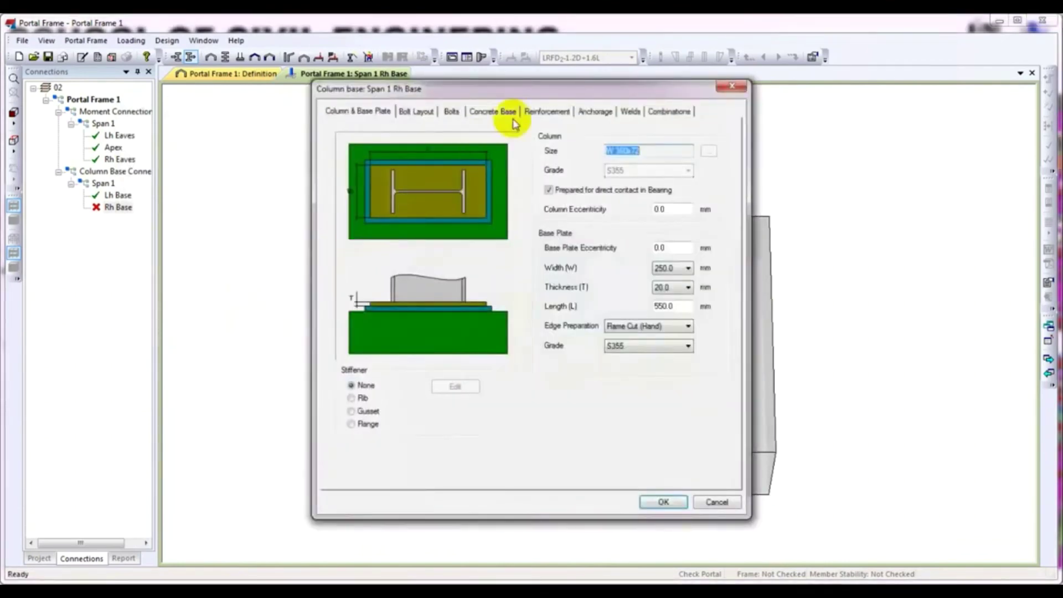
click(663, 116)
click(629, 111)
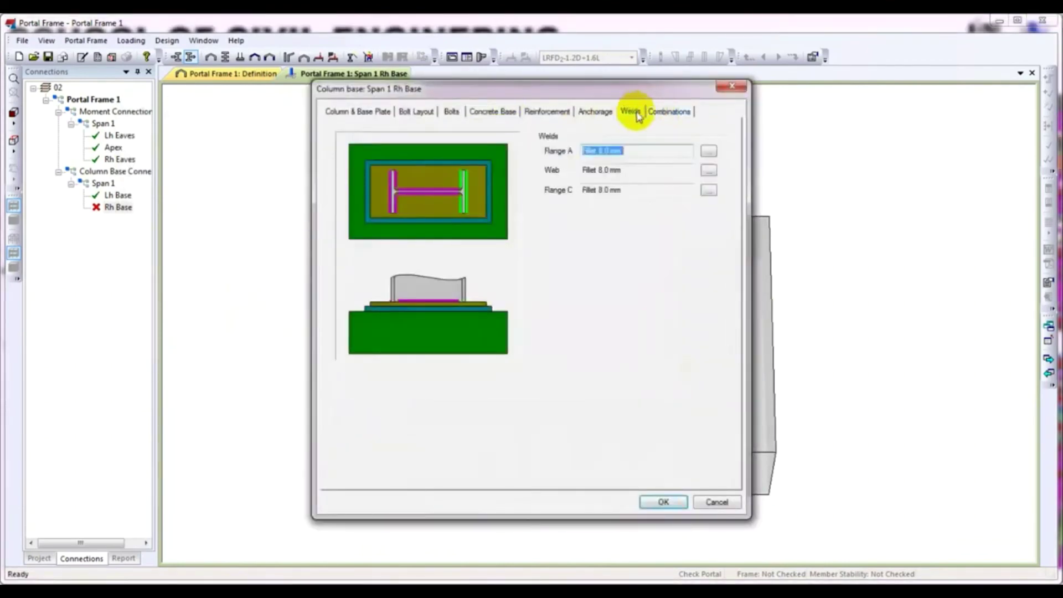
click(604, 112)
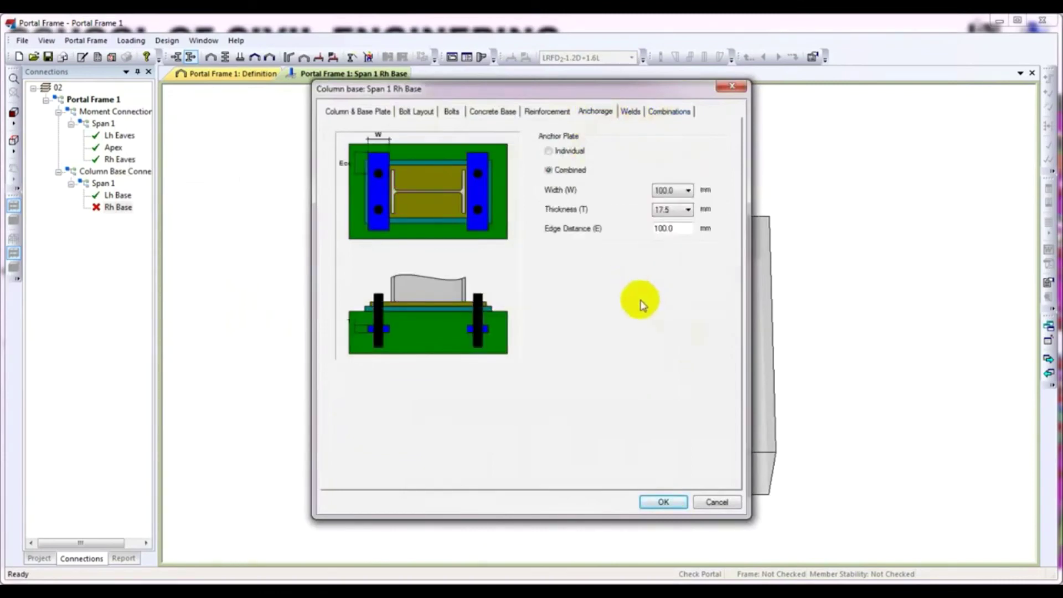
click(548, 151)
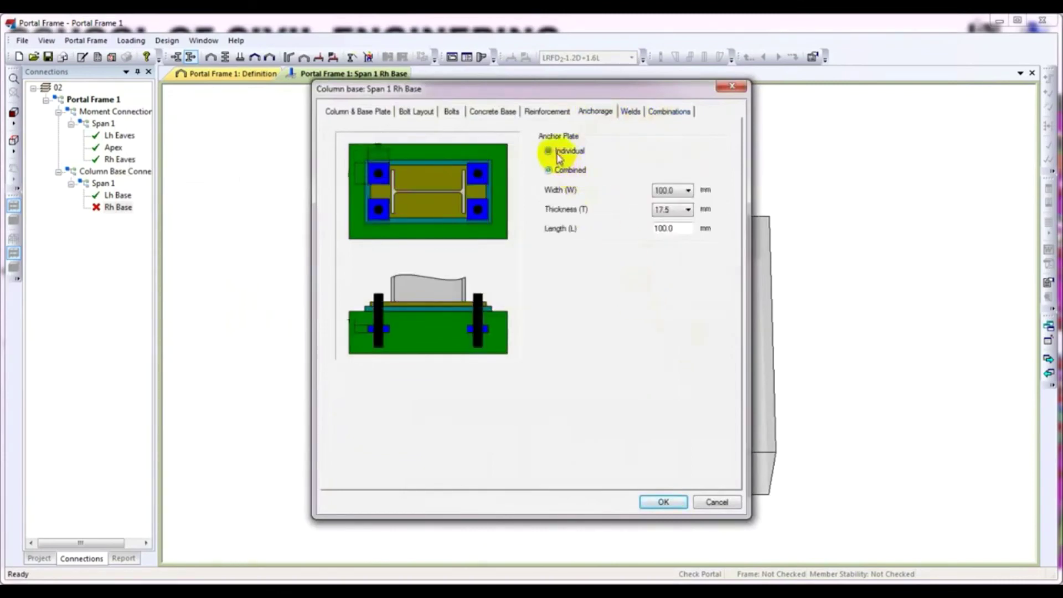
click(567, 172)
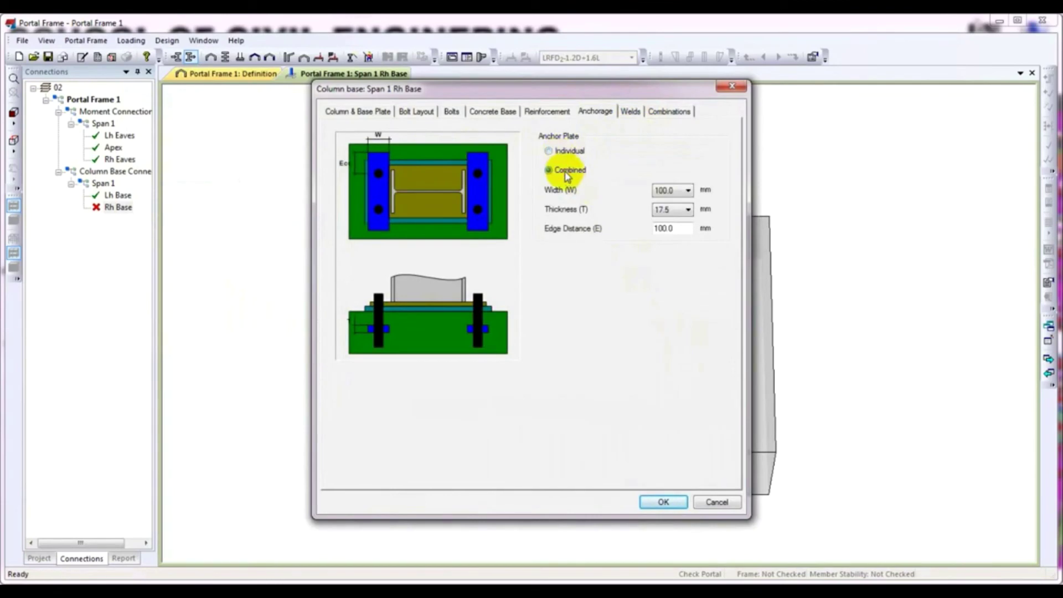
click(545, 112)
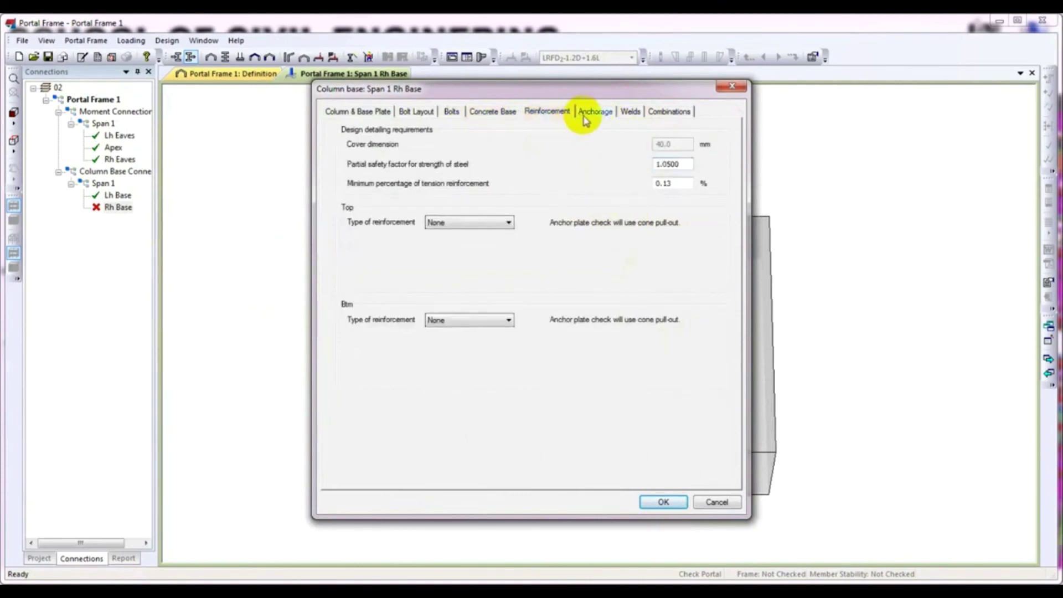
click(508, 117)
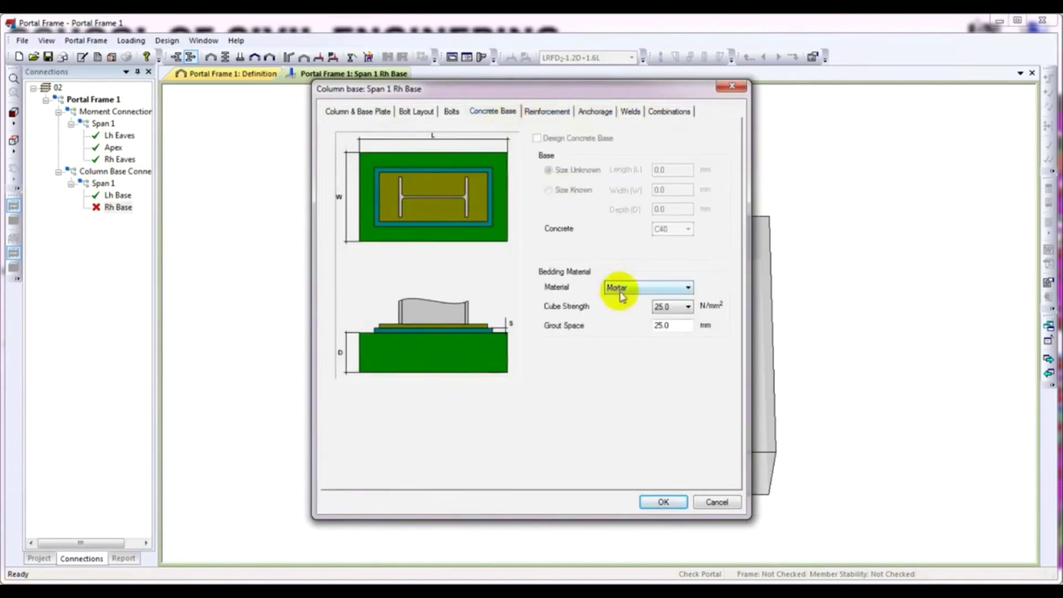
click(665, 307)
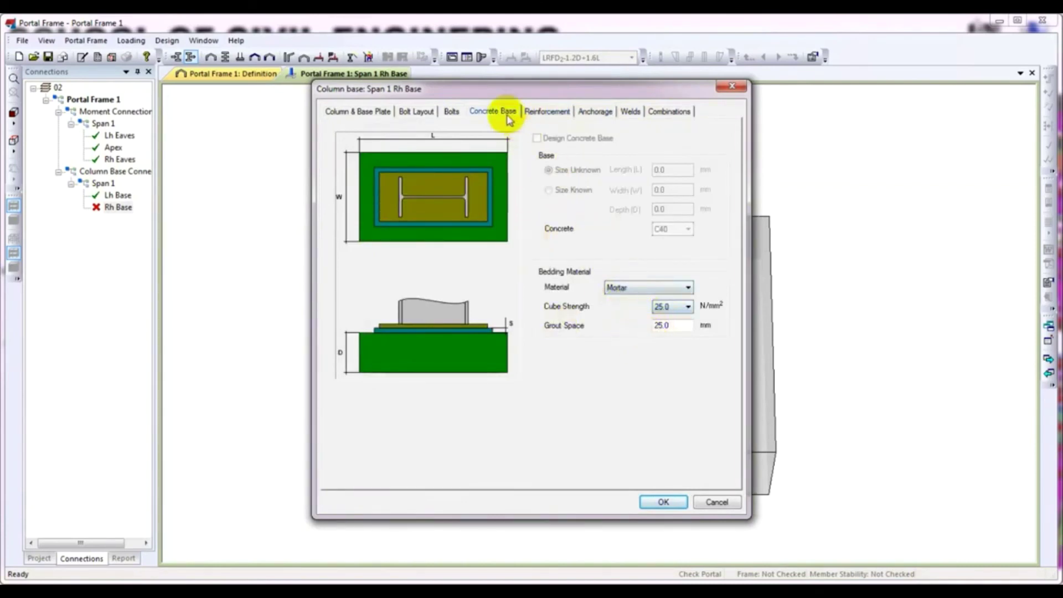
click(560, 113)
click(488, 111)
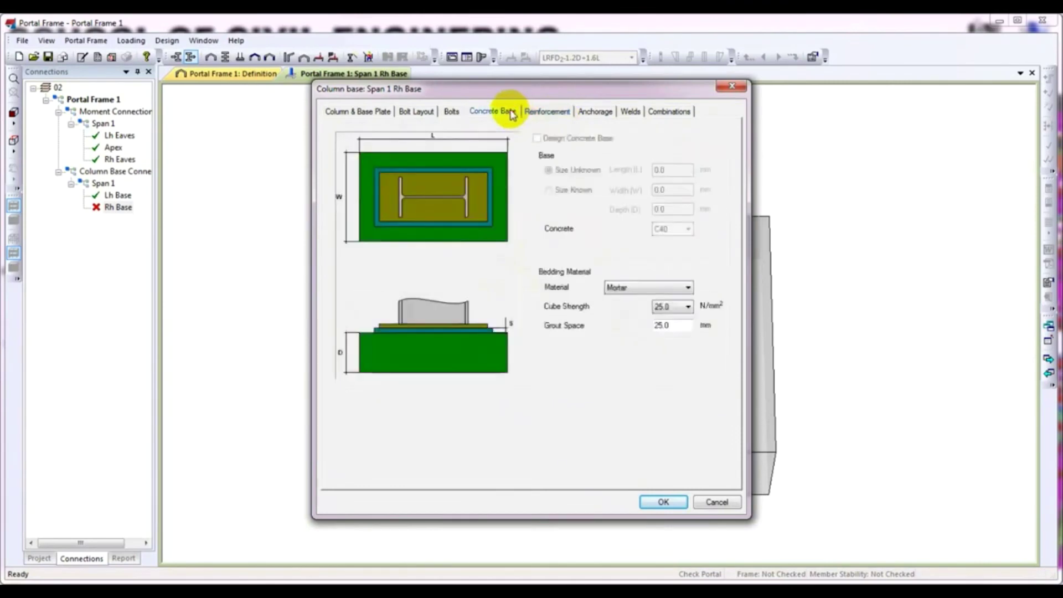
Set the Rh Base horizontal shear transfer to Friction and Bearing on Bolts and accept the connection edits.
click(453, 113)
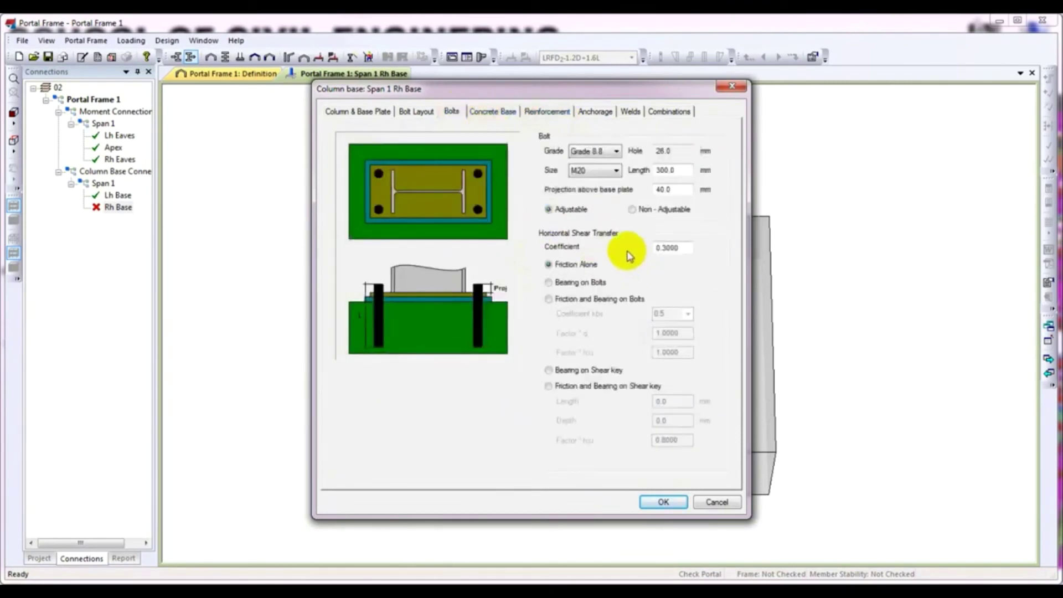
click(550, 282)
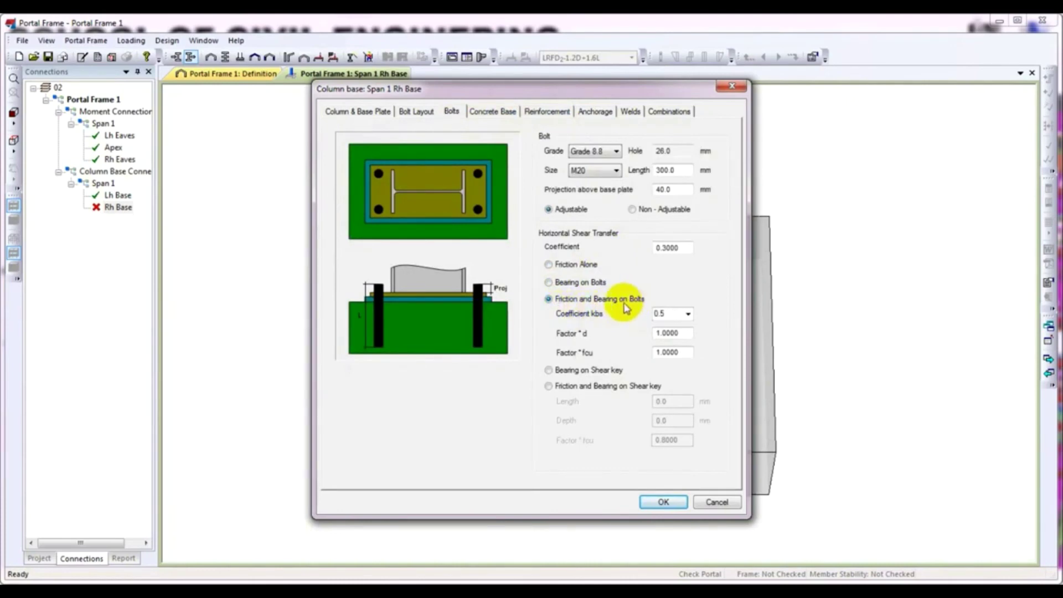
click(656, 502)
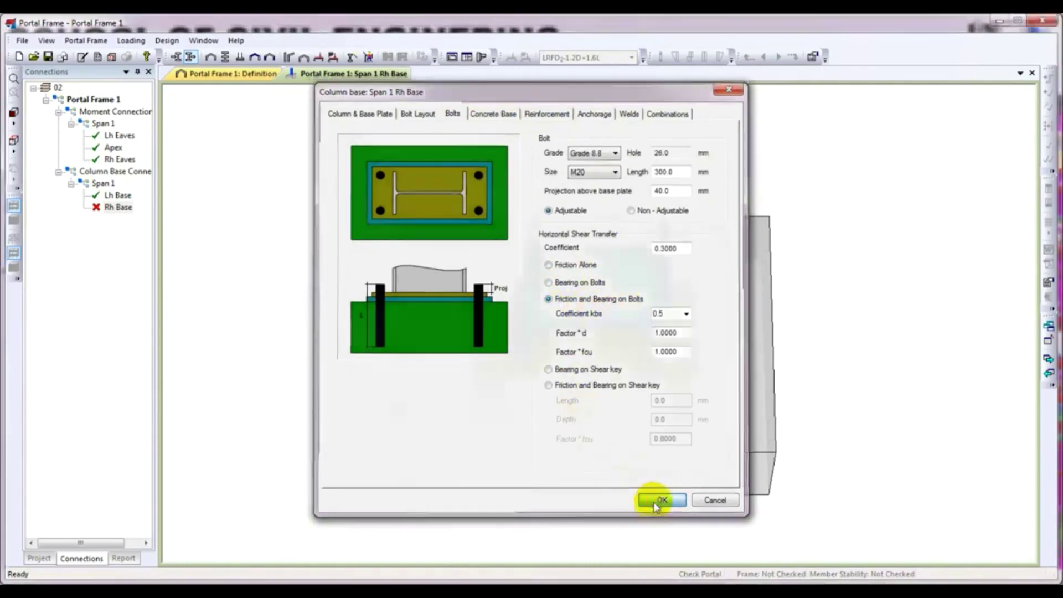
Rerun the Rh Base design check with bolt bearing included, review the summary, and close the check.
right_click(255, 222)
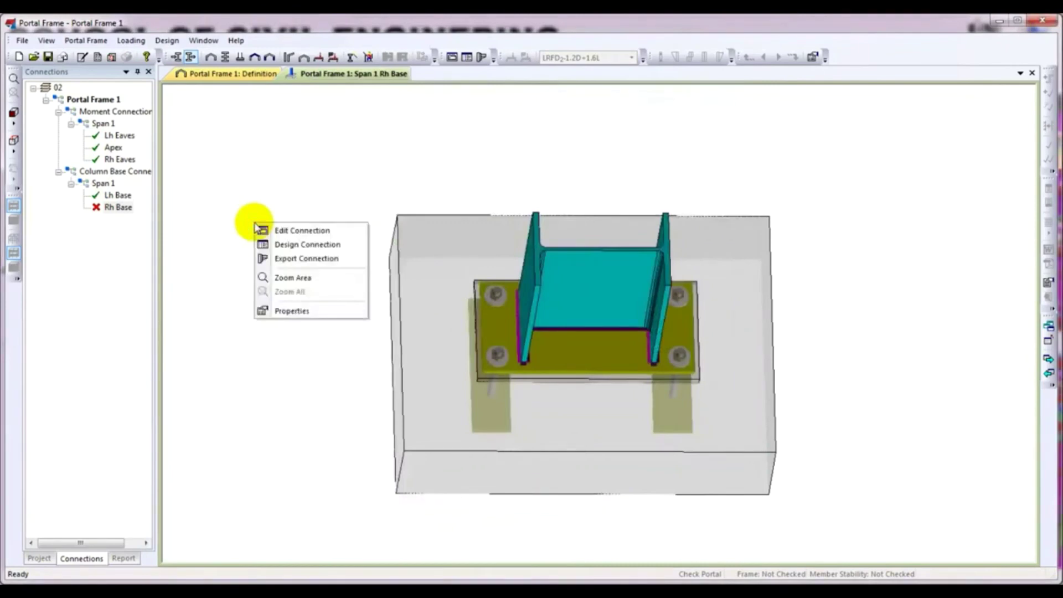
click(319, 244)
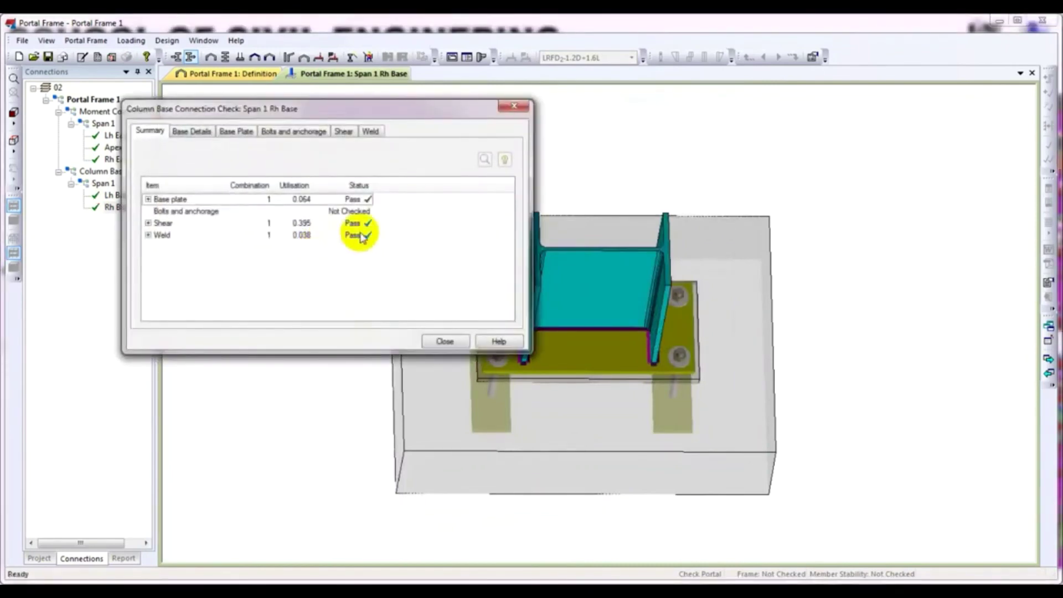
click(439, 341)
Try Friction Alone shear transfer for the Rh Base with M22 bolts projecting 20 mm above the base plate.
right_click(301, 211)
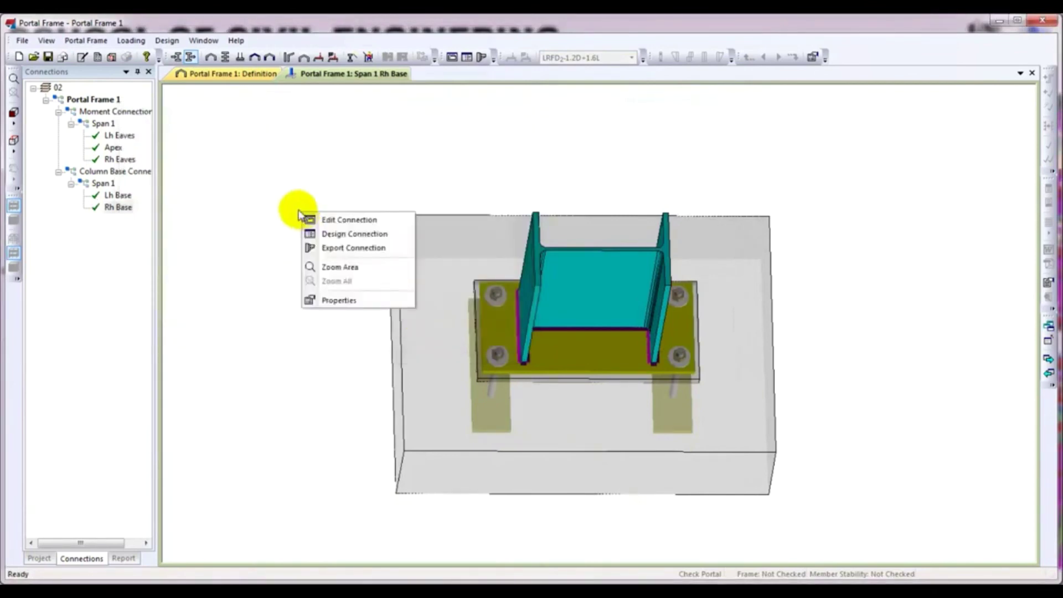
click(354, 218)
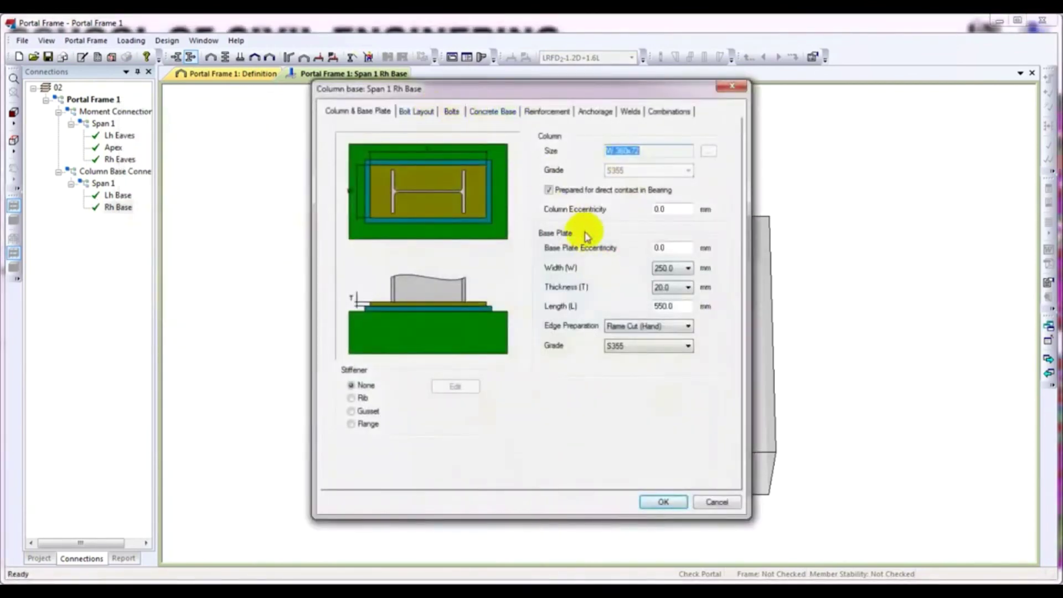
click(446, 114)
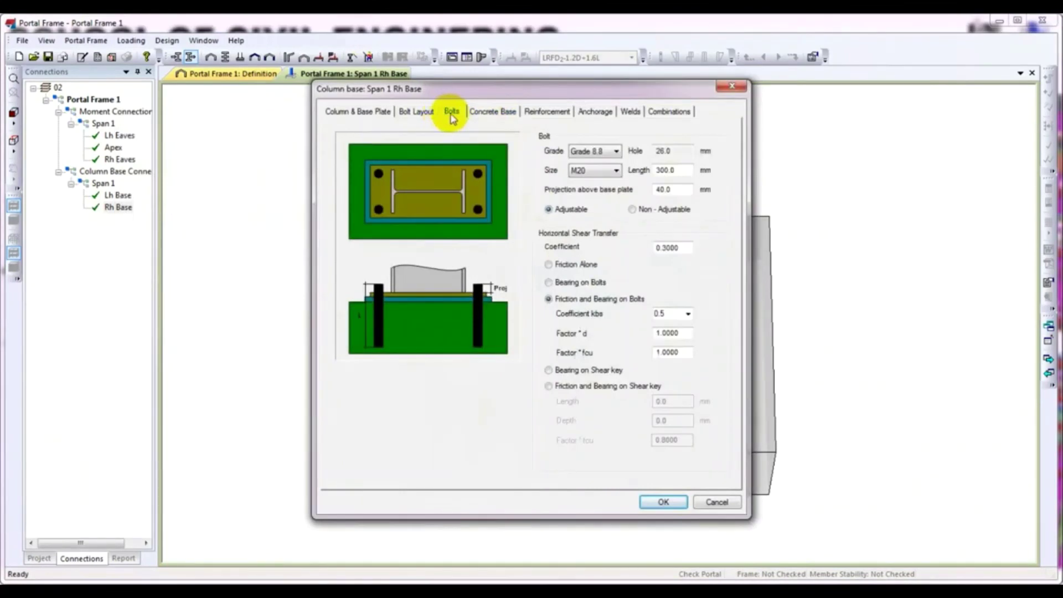
click(561, 268)
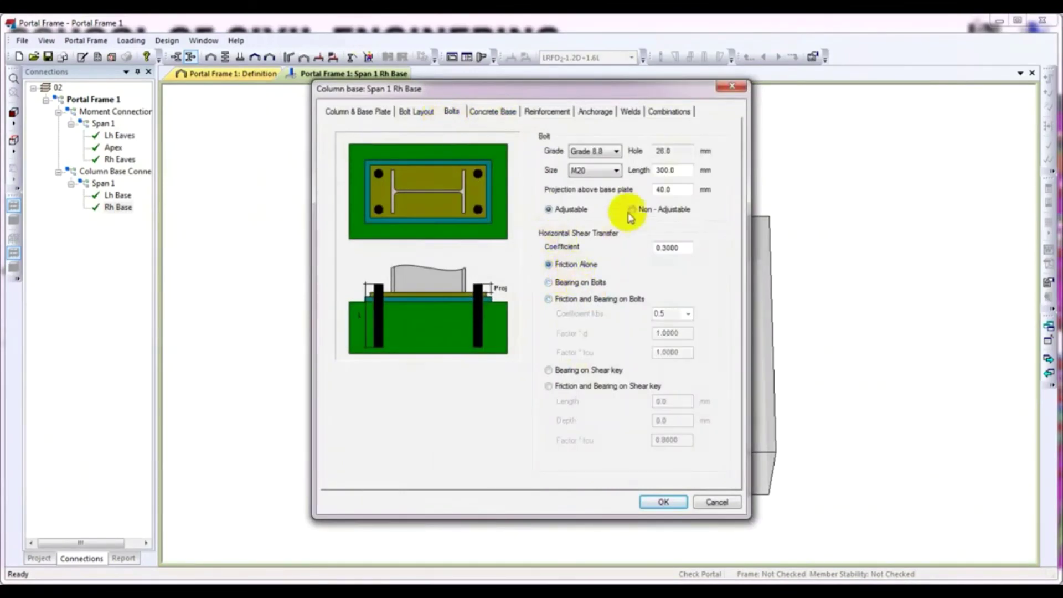
click(614, 170)
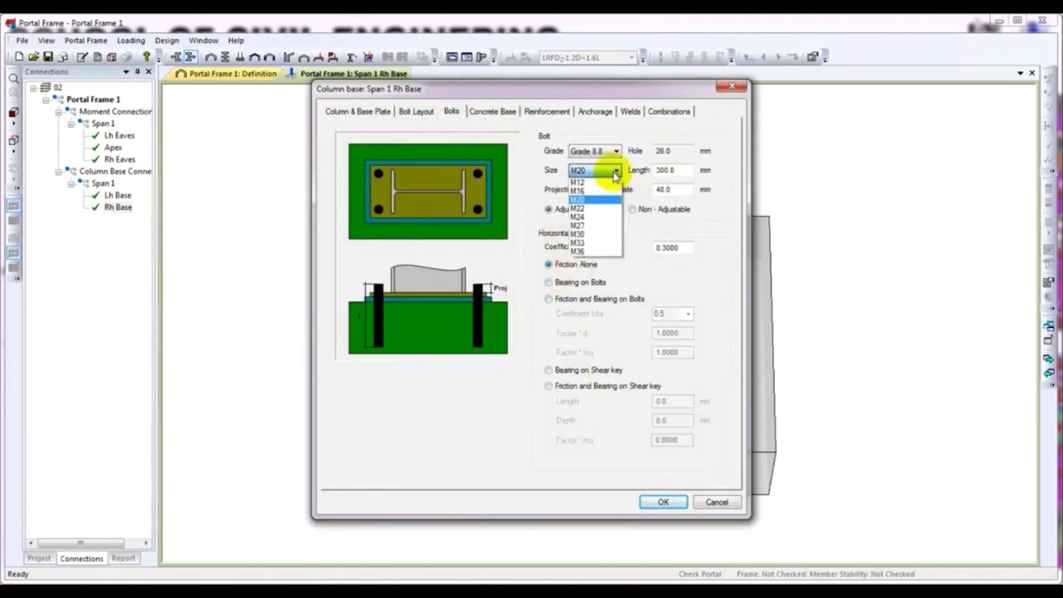
click(586, 209)
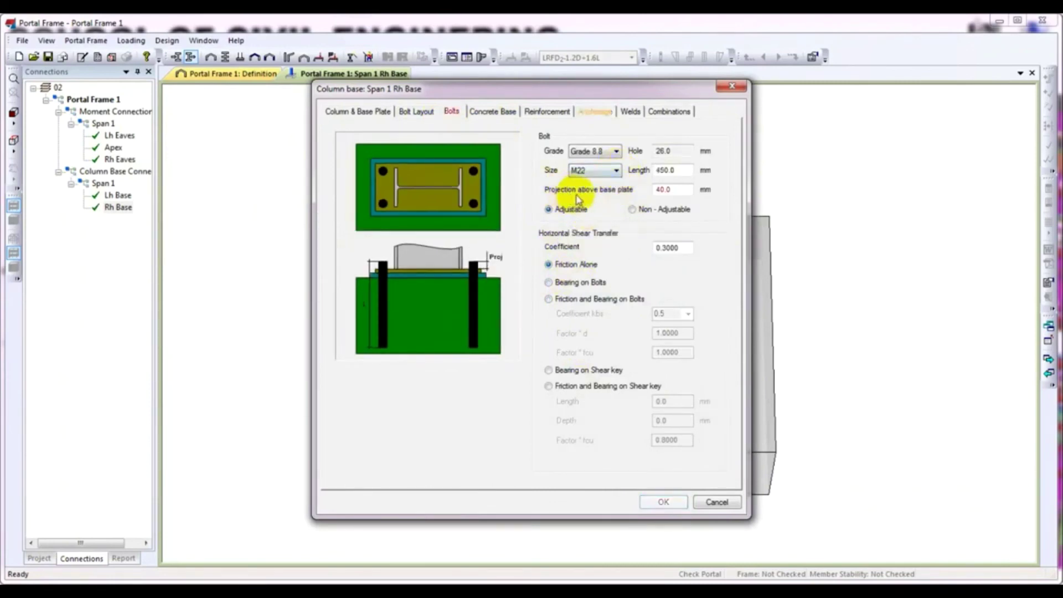
click(682, 196)
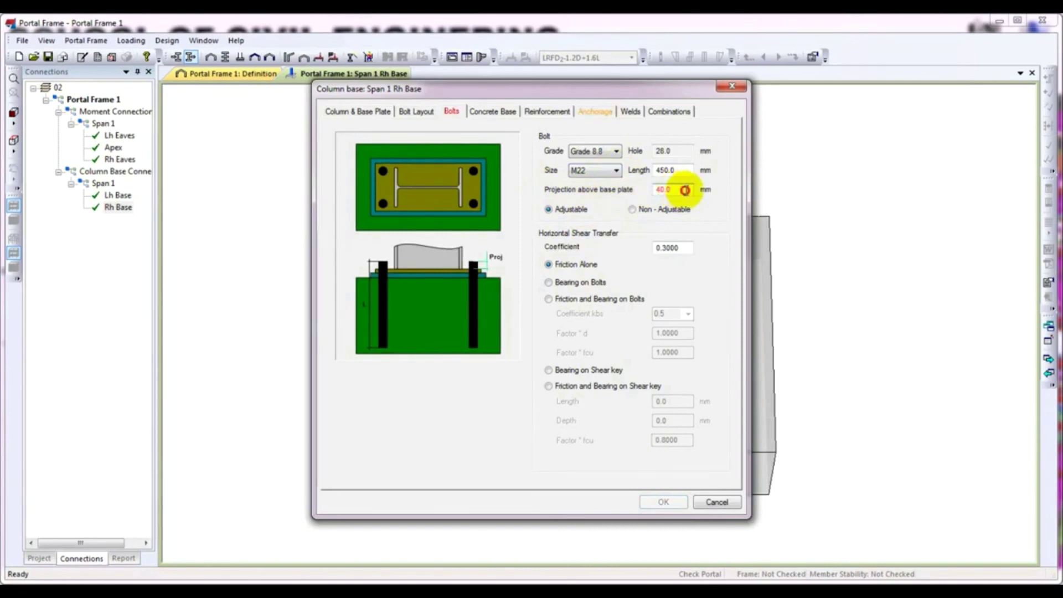
drag(684, 190, 645, 192)
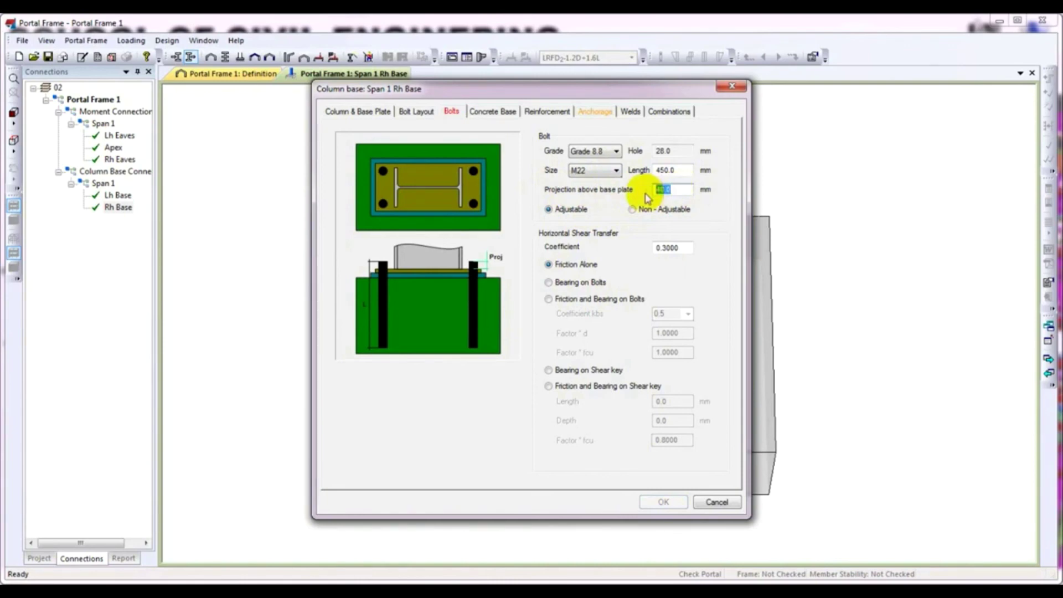
text(20)
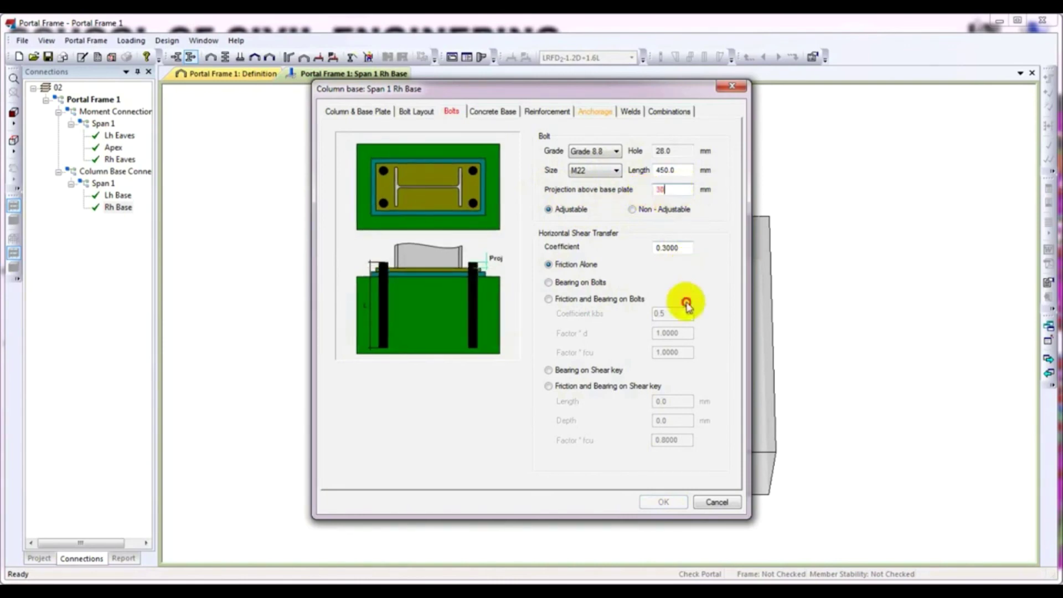
double_click(670, 190)
text(20)
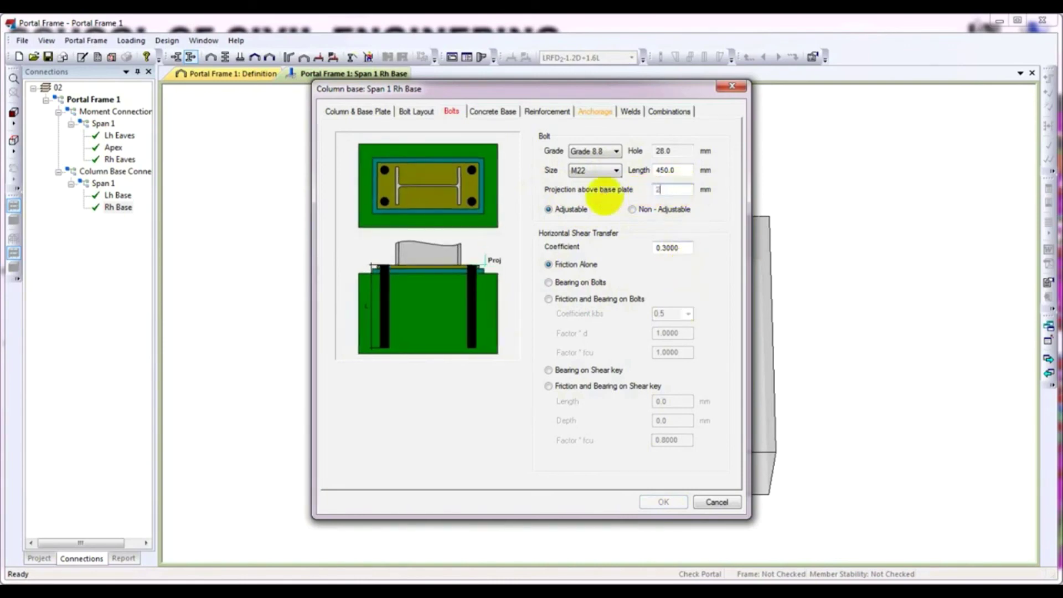
double_click(670, 189)
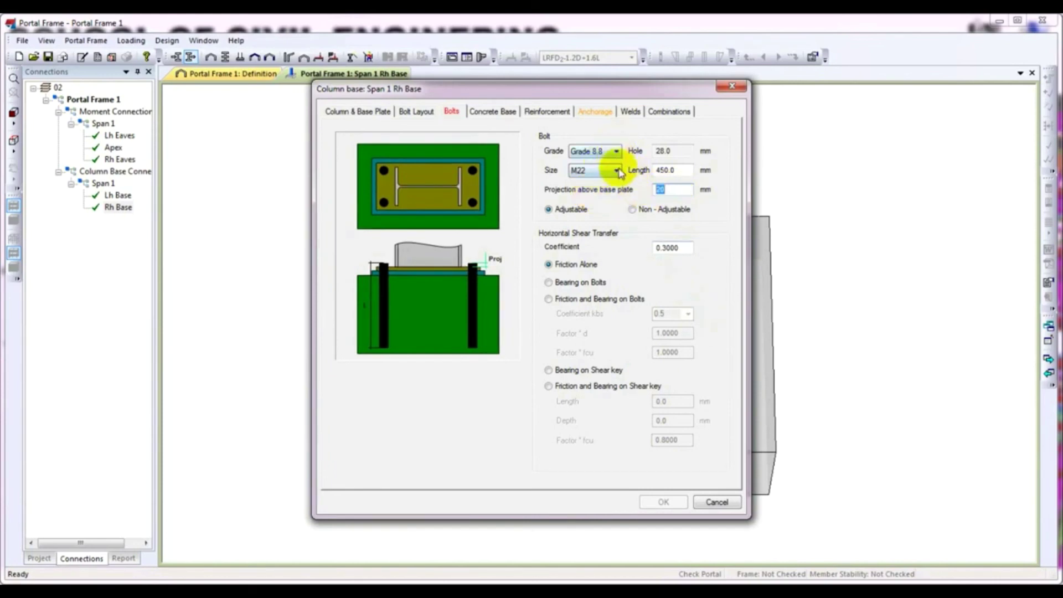
Restore the Rh Base bolts to M20 with a 40 mm projection and Friction and Bearing on Bolts, and accept the edits.
click(616, 170)
click(581, 188)
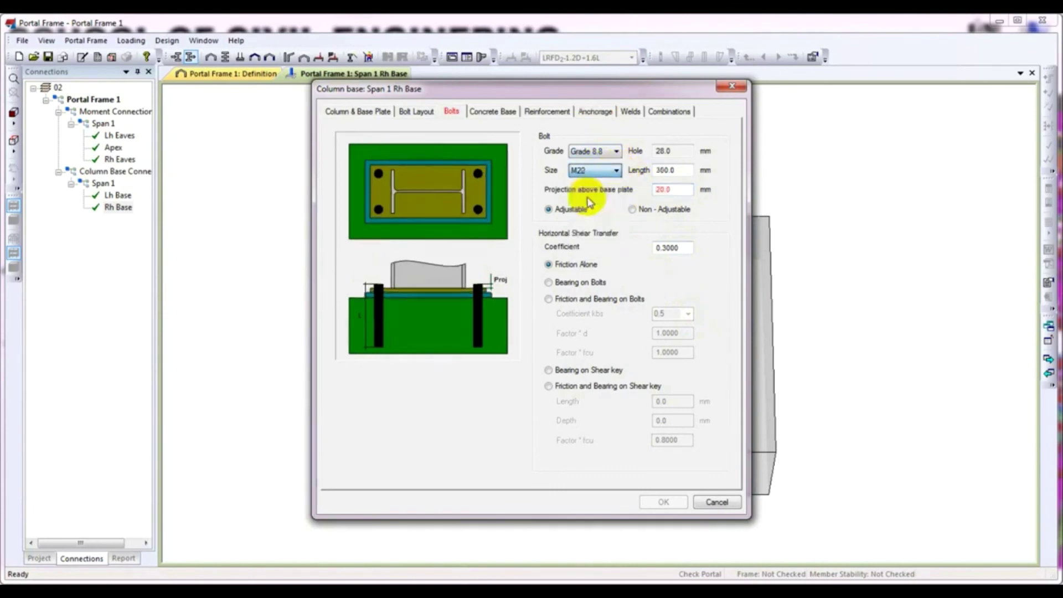
double_click(685, 189)
text(40)
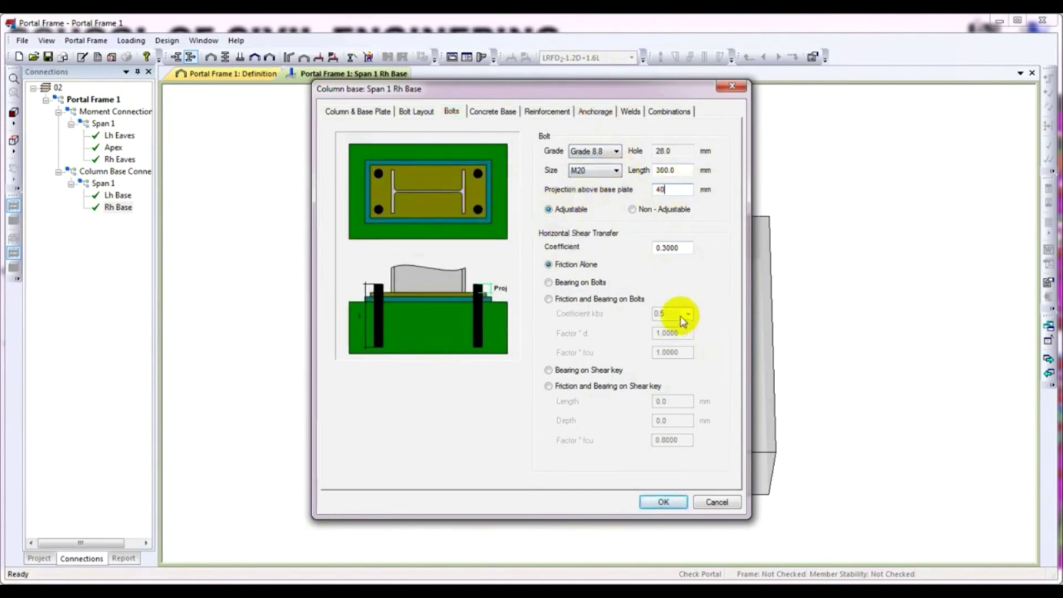
click(549, 299)
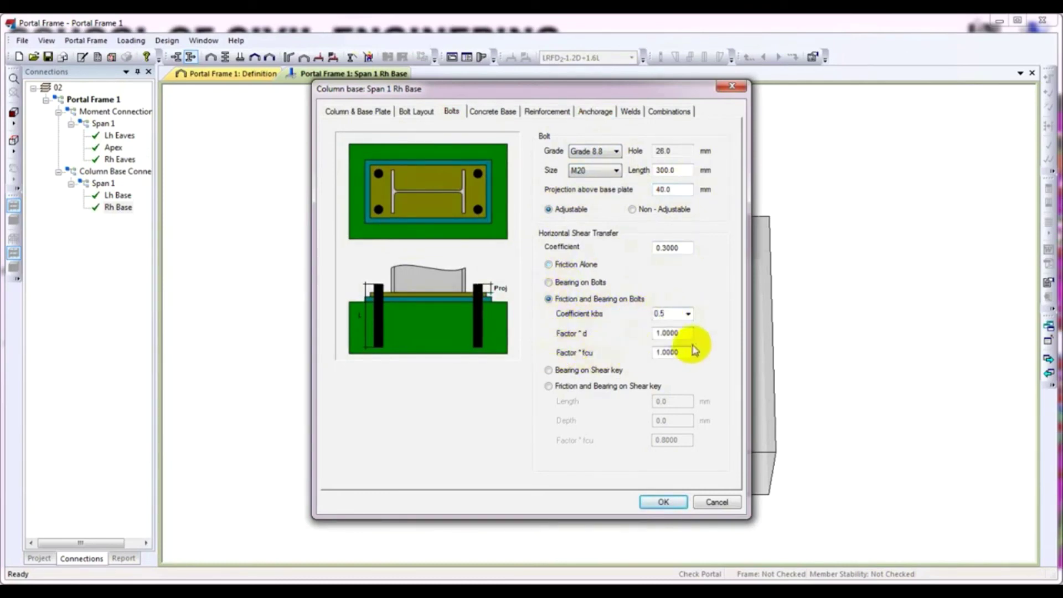
click(658, 502)
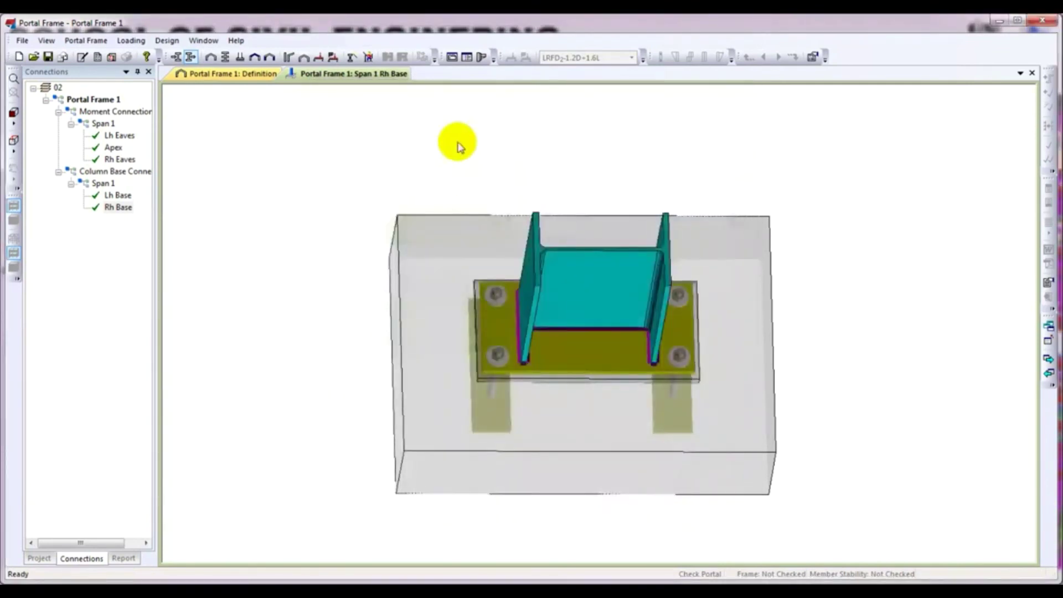
Recheck the Rh Base design with the restored bolt settings, review the summary, and close the check.
right_click(307, 207)
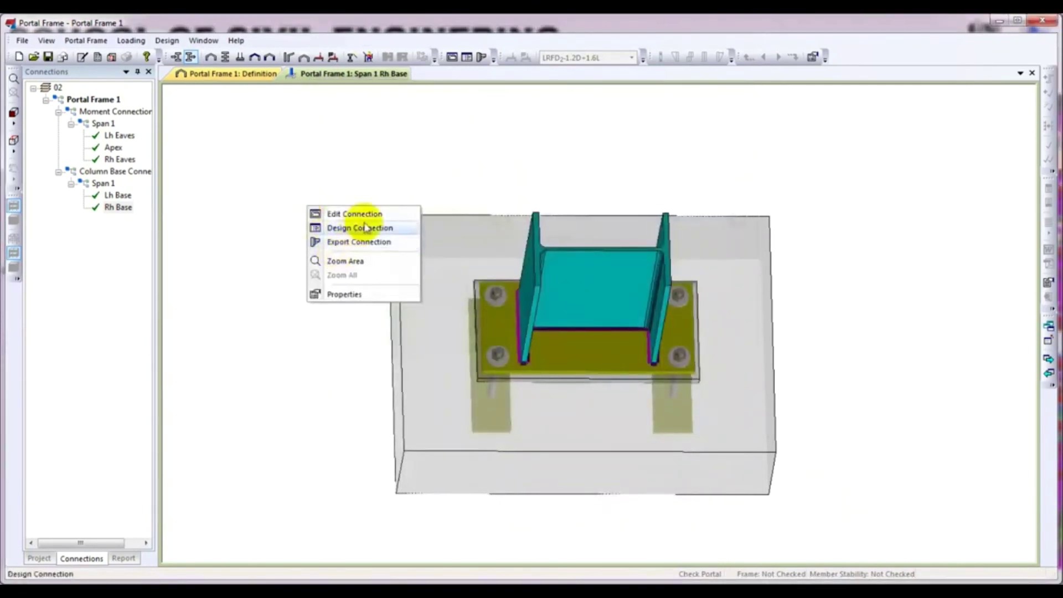
click(344, 233)
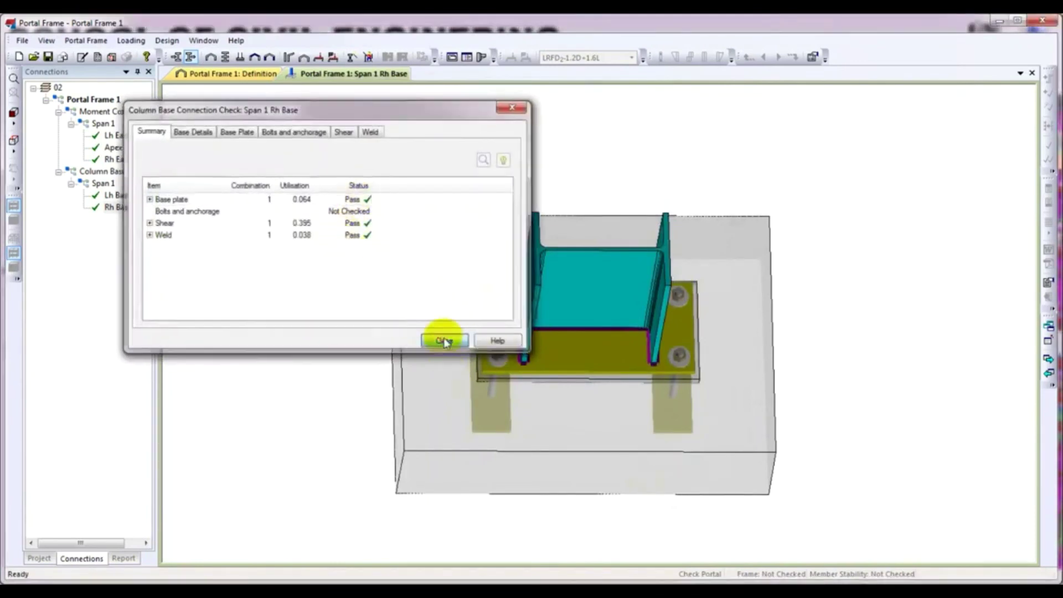
click(444, 341)
Examine the welds between the column and base plate and the anchor bolts of the Rh Base model up close.
mouse_move(356, 380)
mouse_down()
mouse_move(350, 426)
mouse_move(339, 405)
mouse_move(417, 393)
mouse_move(287, 356)
mouse_move(467, 490)
mouse_move(558, 517)
mouse_move(628, 508)
mouse_move(563, 482)
mouse_move(555, 496)
mouse_move(437, 464)
mouse_up()
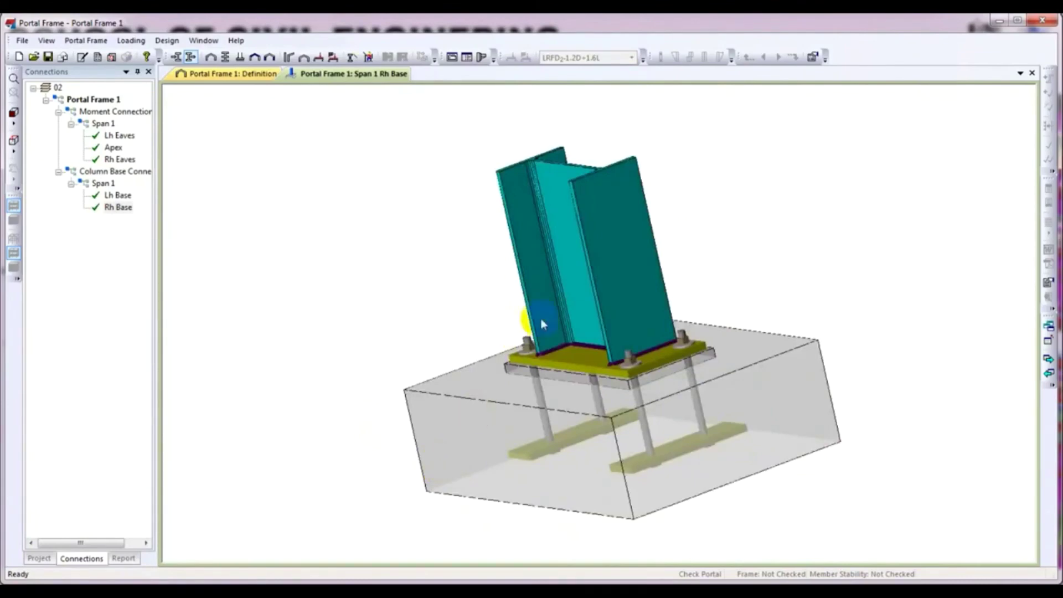
scroll(558, 308, up, 8)
drag(583, 365, 861, 360)
scroll(865, 369, up, 3)
scroll(869, 370, up, 5)
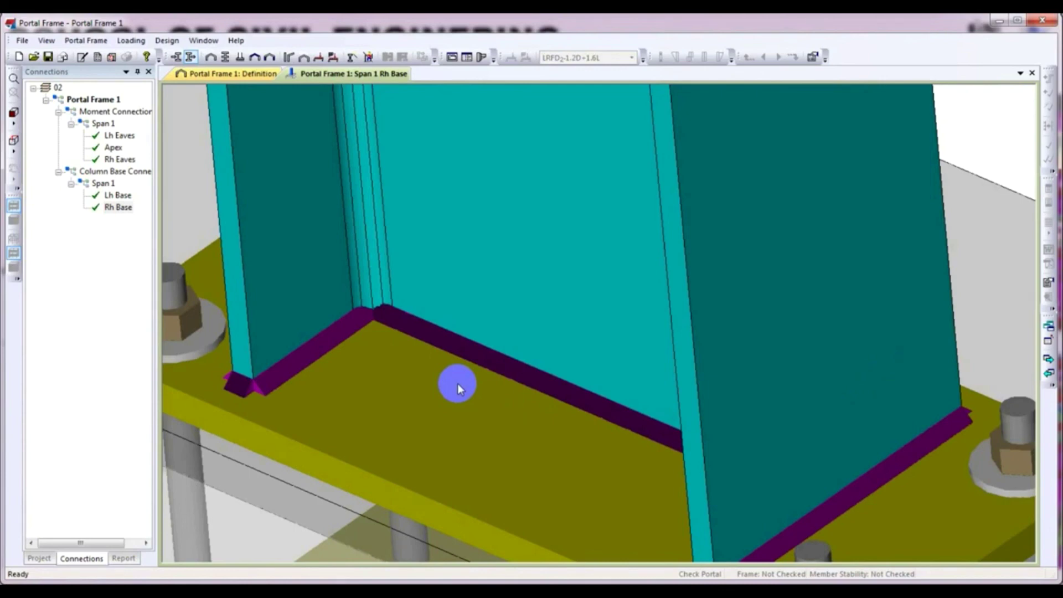
click(477, 354)
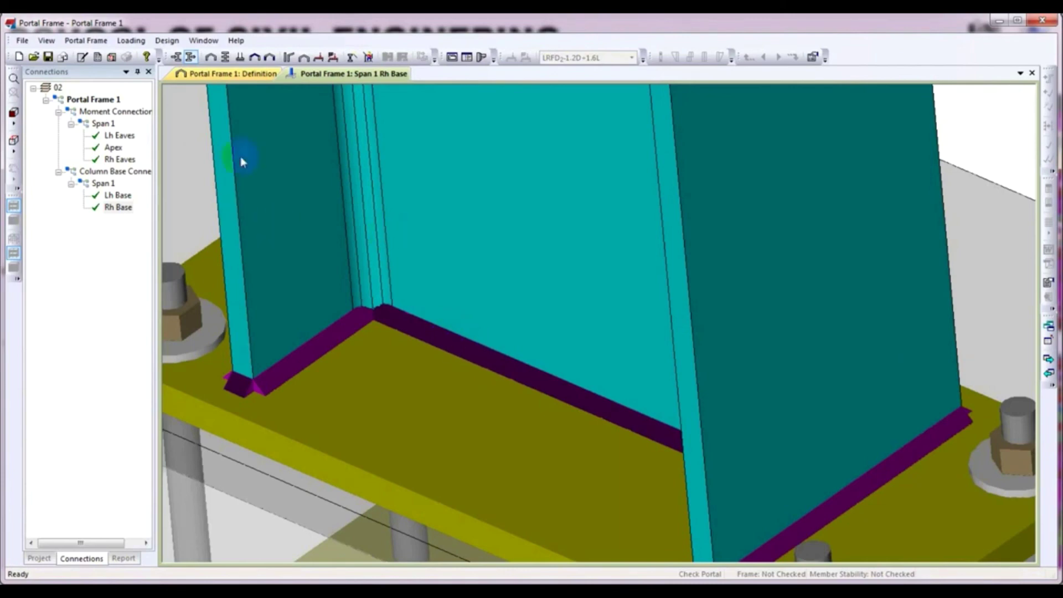